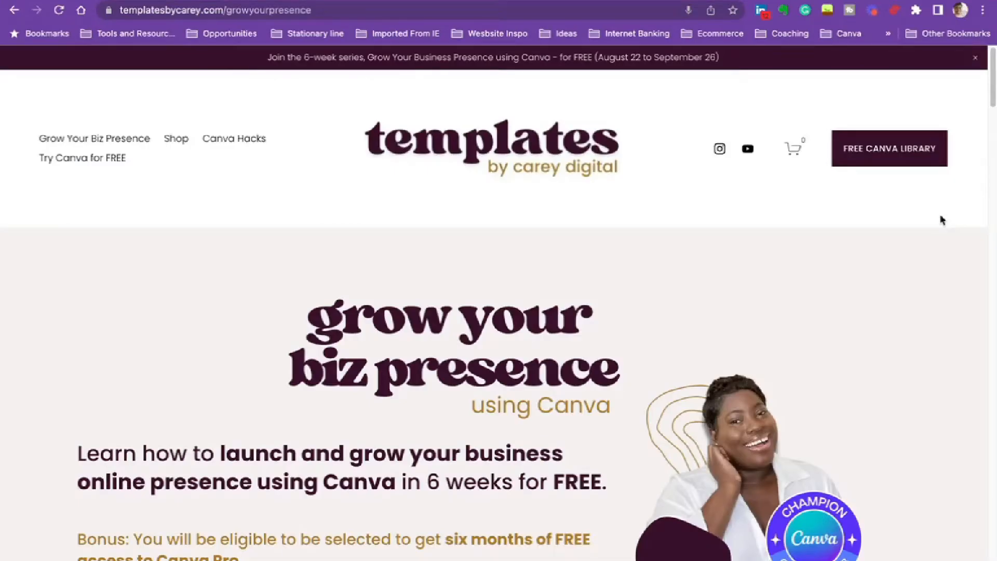
- Review the Grow Your Biz Presence course page, expanding the Week One and Week Two descriptions under What You Can Expect
drag(994, 94, 993, 124)
scroll(911, 208, up, 3)
scroll(911, 208, down, 15)
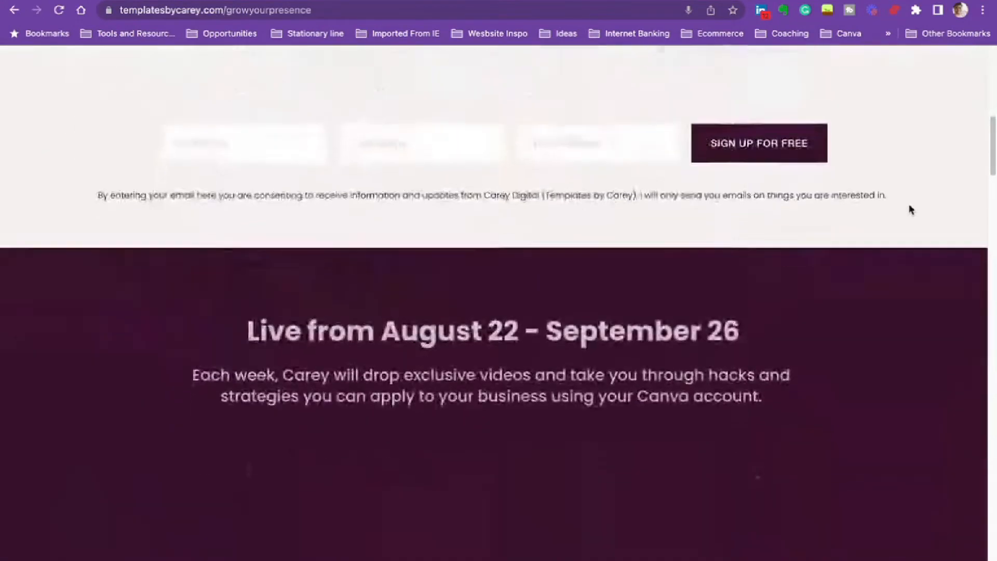
scroll(910, 211, down, 5)
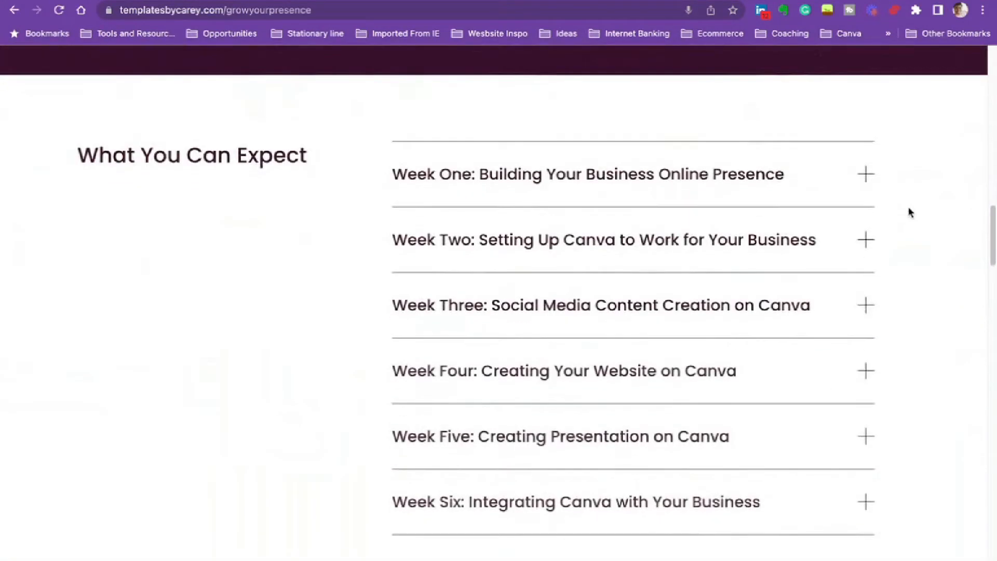
click(873, 178)
click(849, 312)
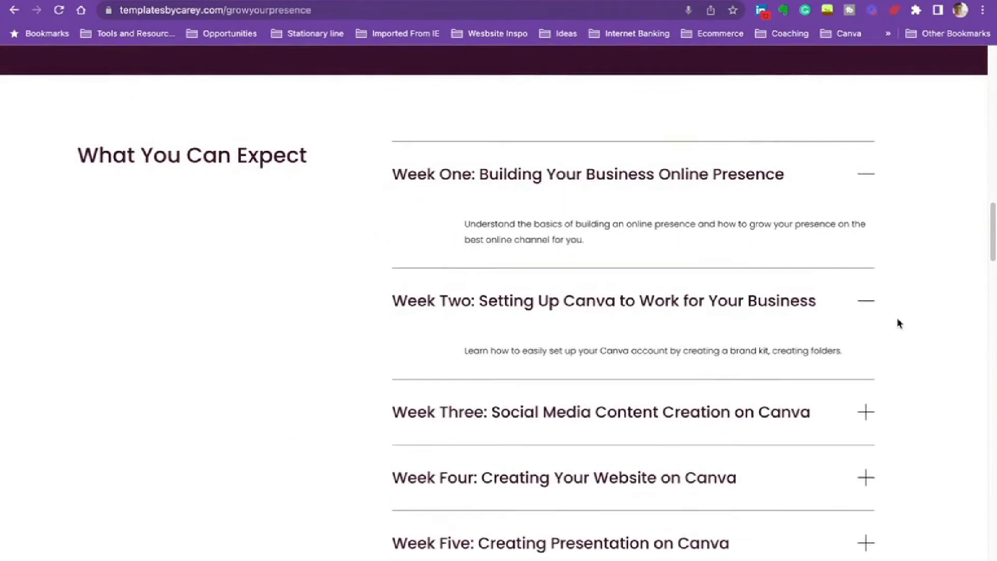
scroll(899, 322, down, 10)
scroll(900, 323, down, 10)
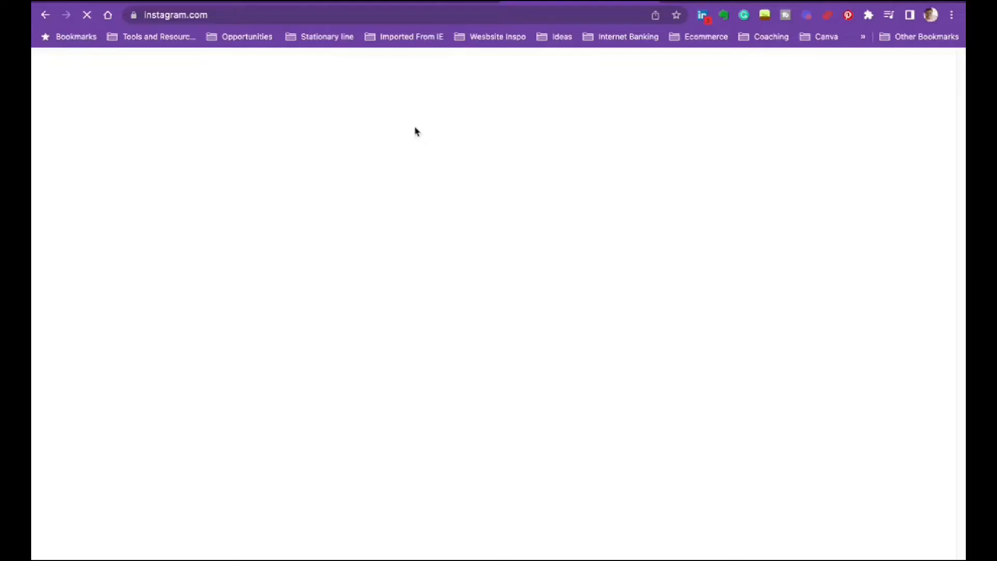
- Open the account's own Instagram profile and look through the bio, highlights and most recent posts
click(790, 68)
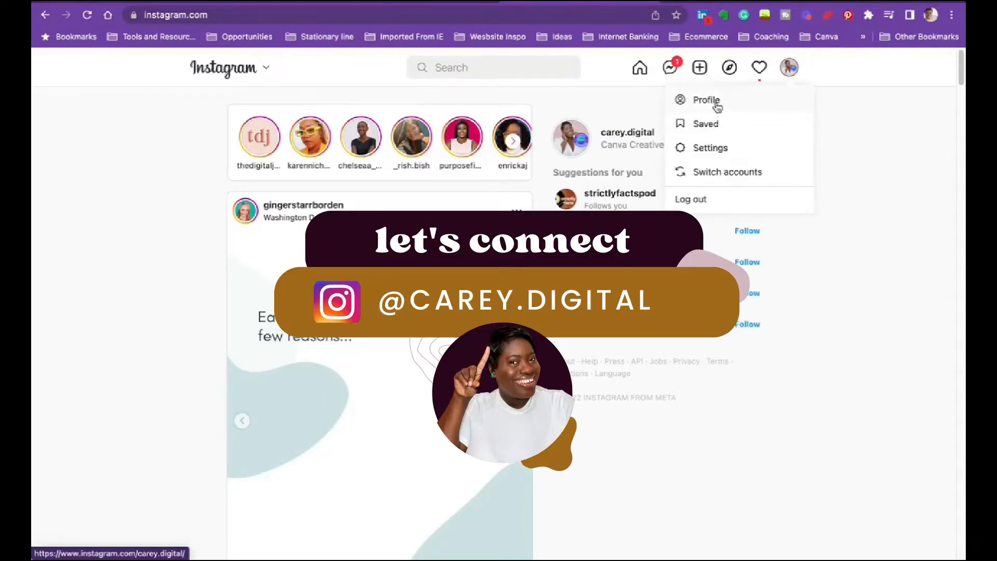
click(742, 94)
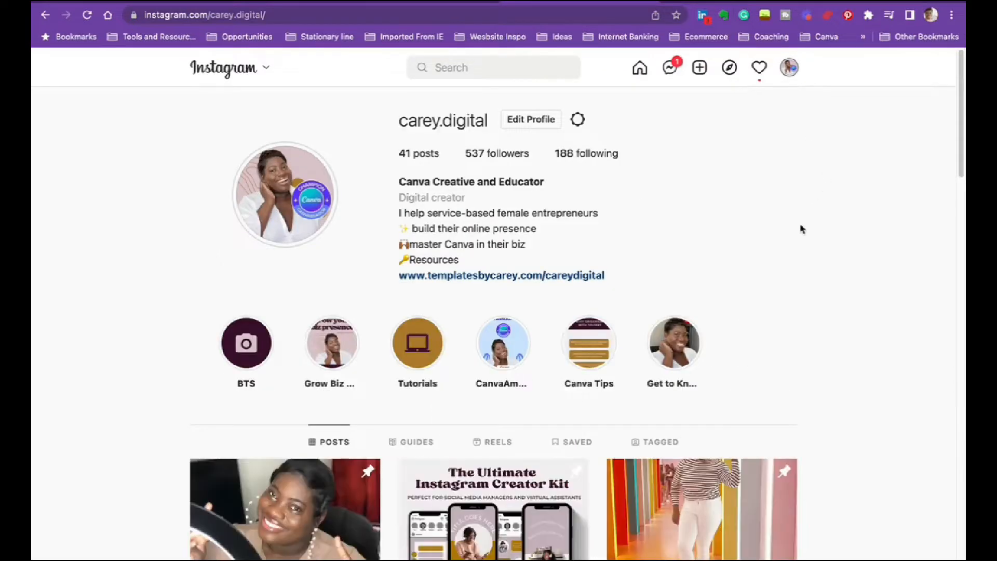
scroll(802, 227, down, 2)
scroll(831, 241, down, 3)
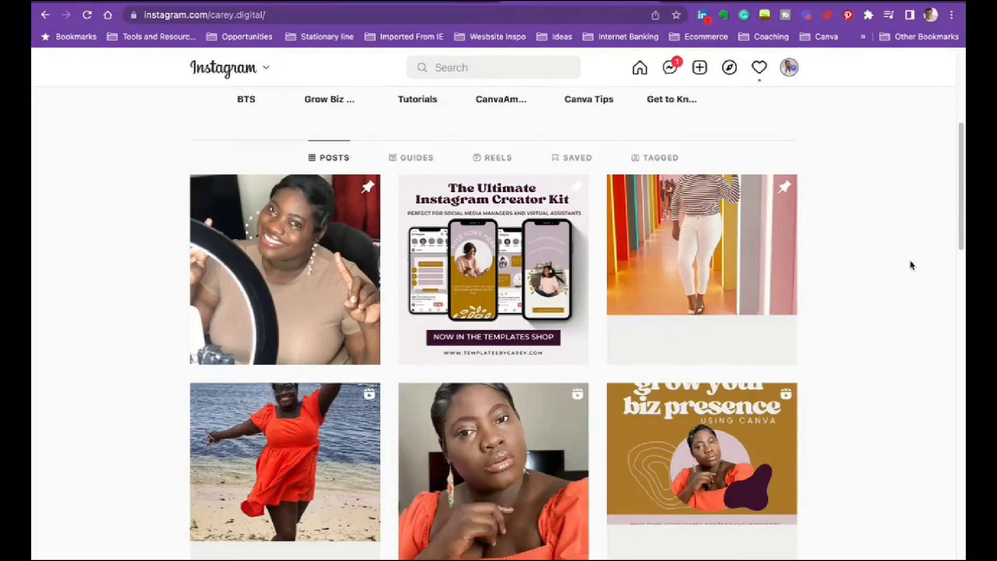
scroll(911, 265, down, 4)
scroll(892, 269, down, 3)
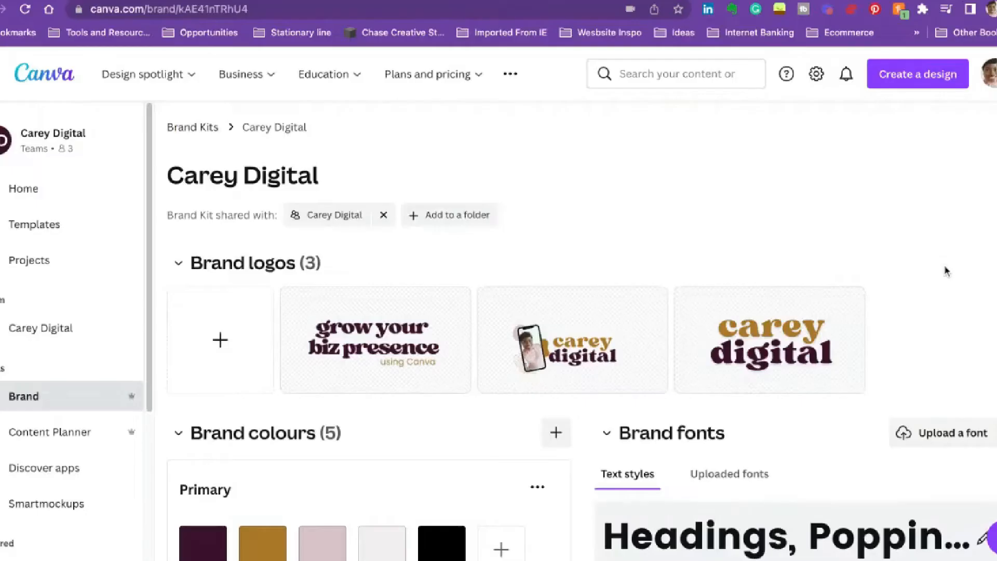
- Switch to Canva and examine the logos, colours and fonts in the Carey Digital Brand Kit
scroll(944, 272, down, 2)
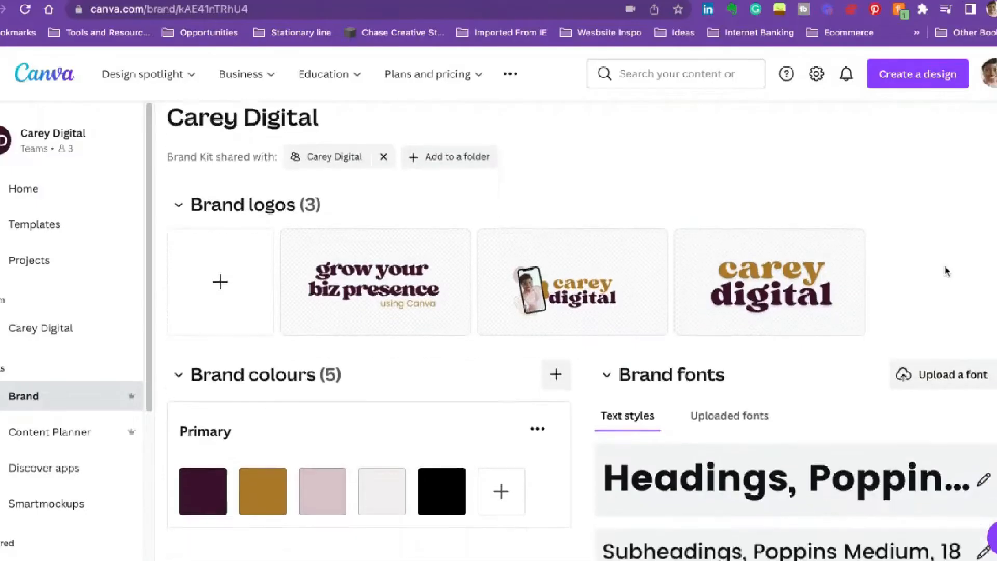
scroll(945, 270, down, 1)
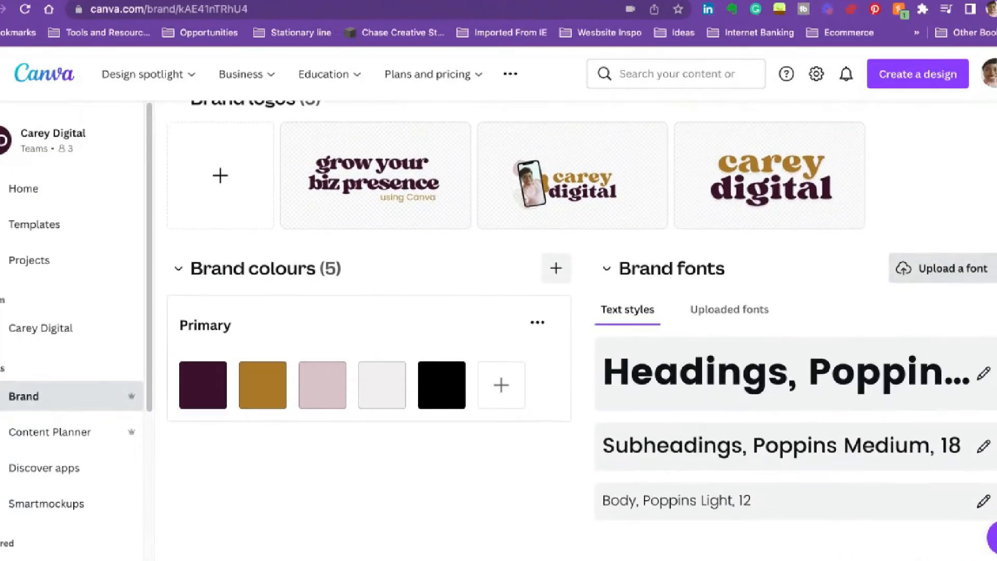
scroll(943, 259, up, 2)
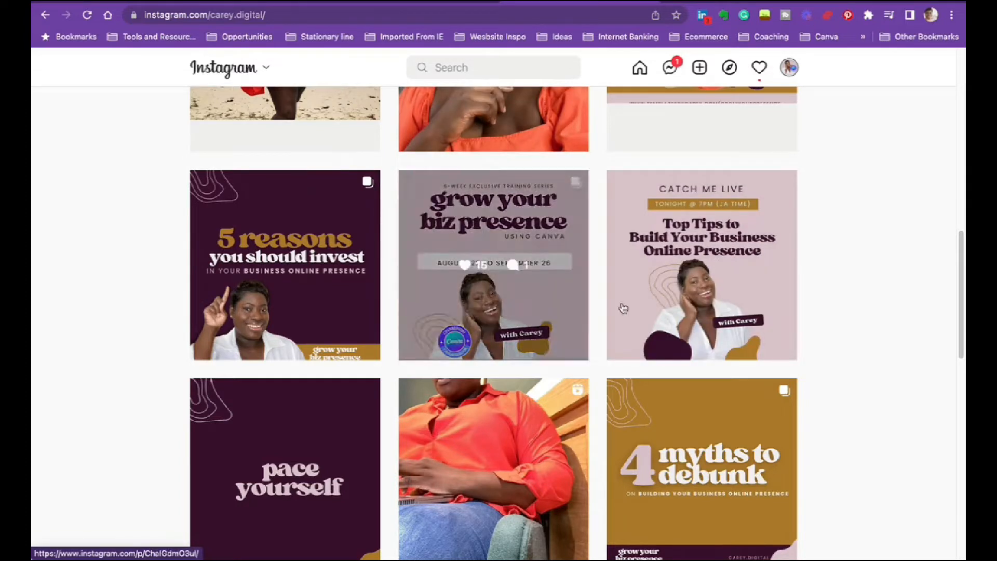
- Examine the Instagram profile's post grid for consistent use of brand colours, fonts and personality
scroll(827, 296, down, 6)
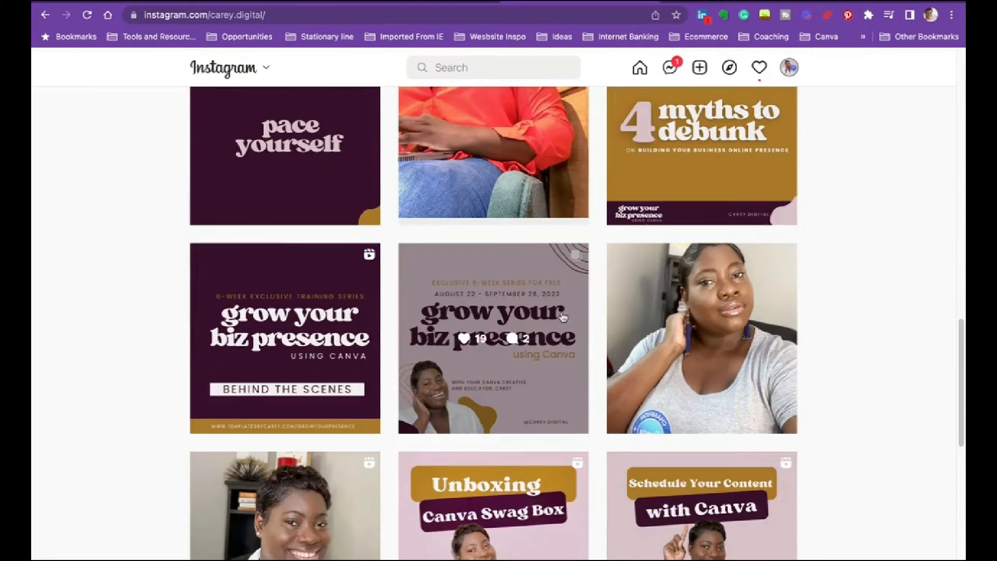
scroll(530, 299, down, 4)
scroll(444, 304, down, 4)
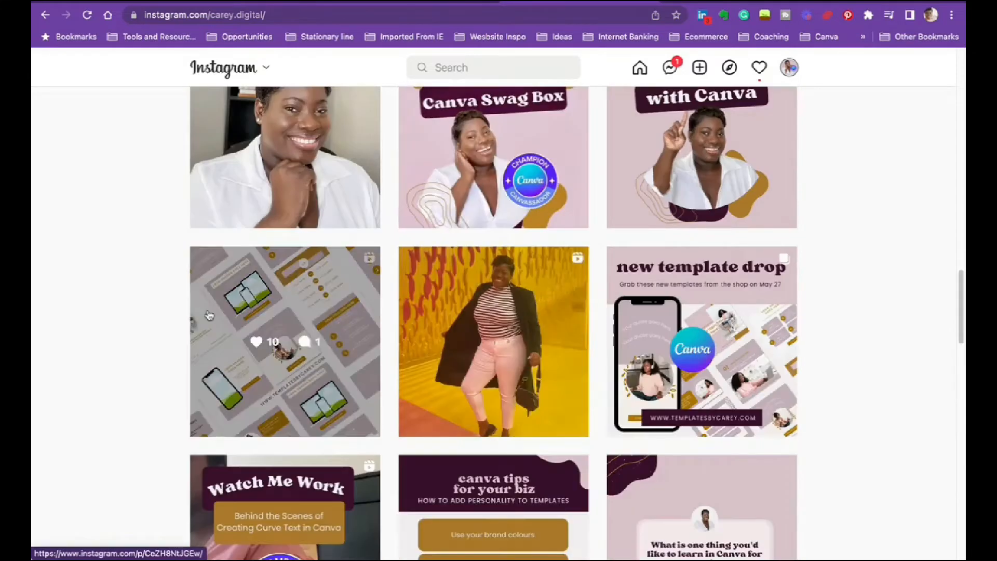
scroll(795, 300, down, 5)
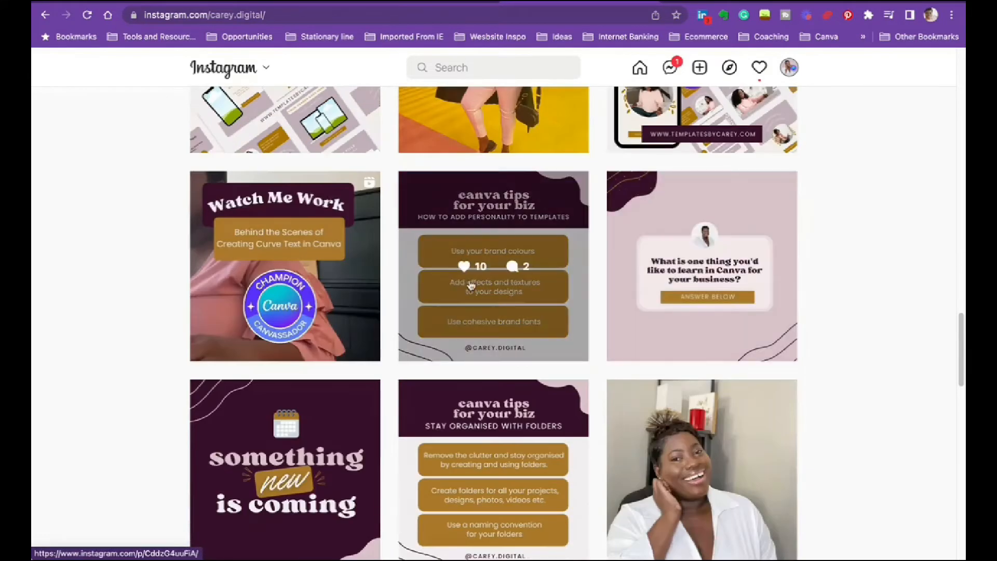
scroll(866, 303, down, 1)
scroll(852, 312, down, 2)
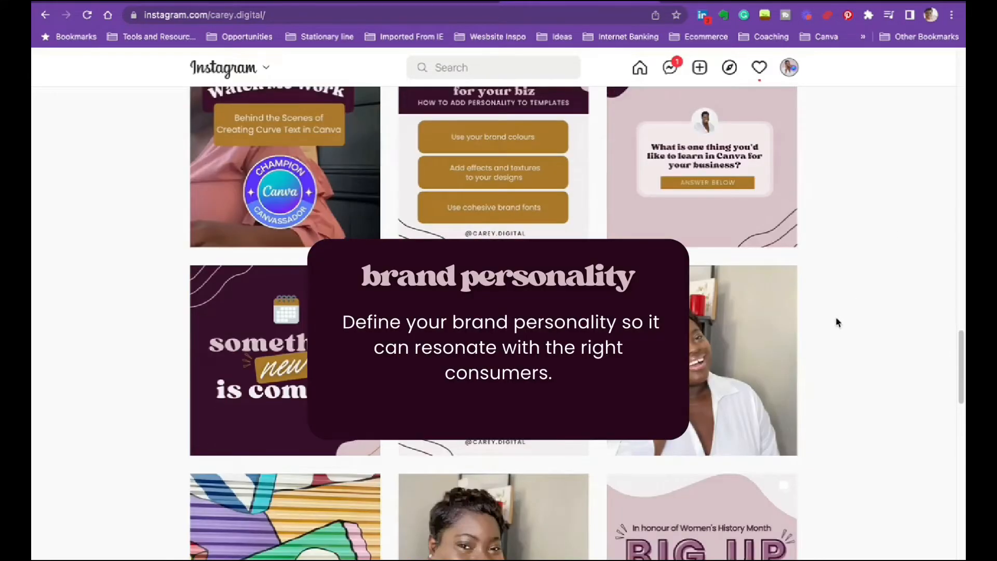
scroll(838, 321, down, 5)
scroll(805, 325, up, 4)
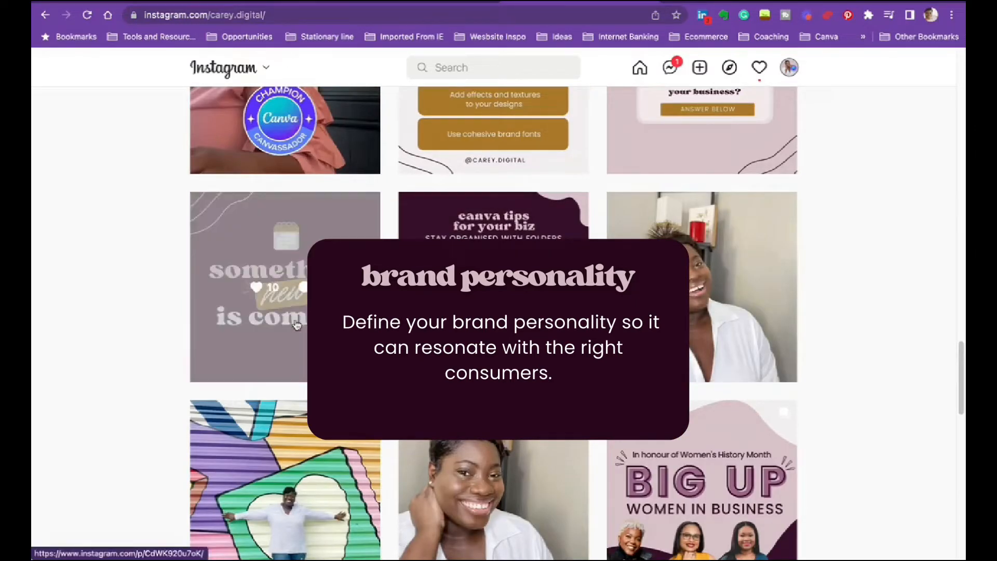
- View the "something new is coming" post, close it and look through the oldest posts in the grid
click(288, 299)
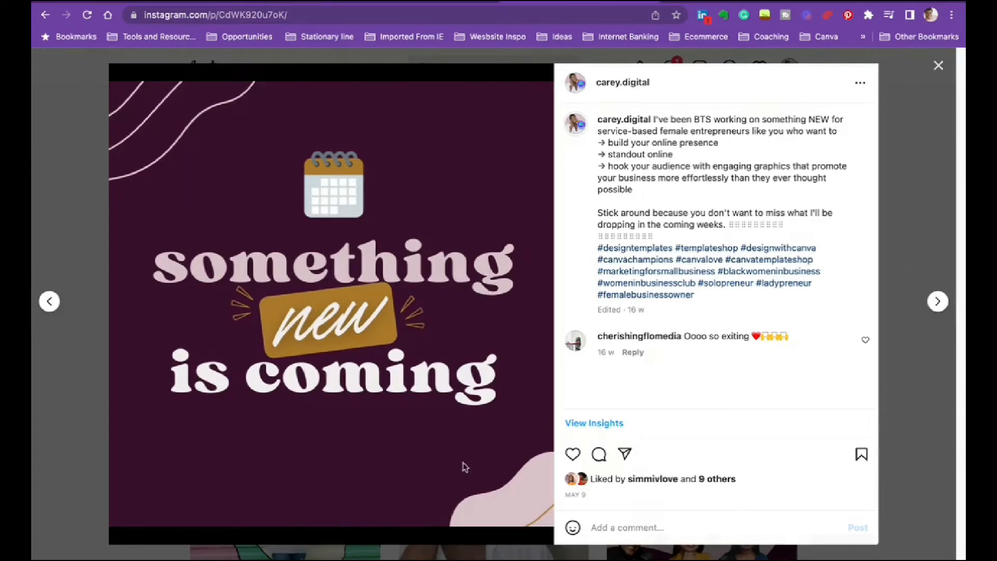
click(913, 209)
scroll(781, 360, down, 5)
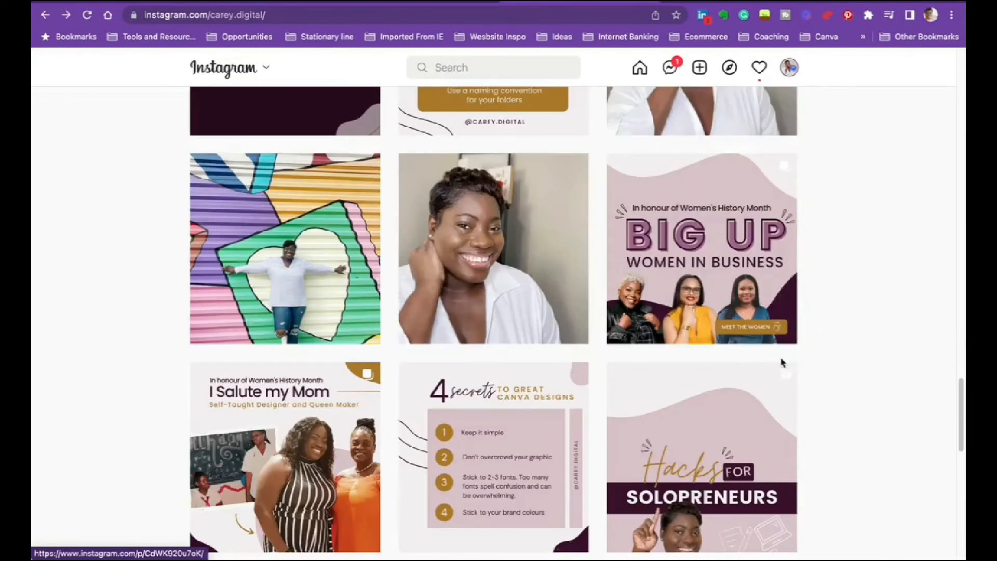
scroll(624, 338, down, 5)
scroll(623, 338, down, 8)
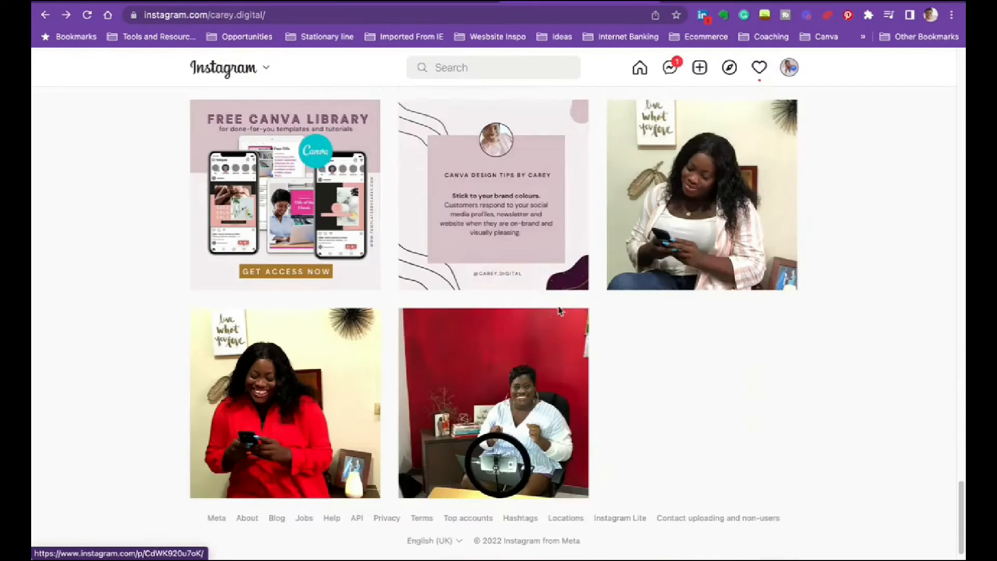
scroll(490, 289, up, 11)
scroll(490, 289, up, 10)
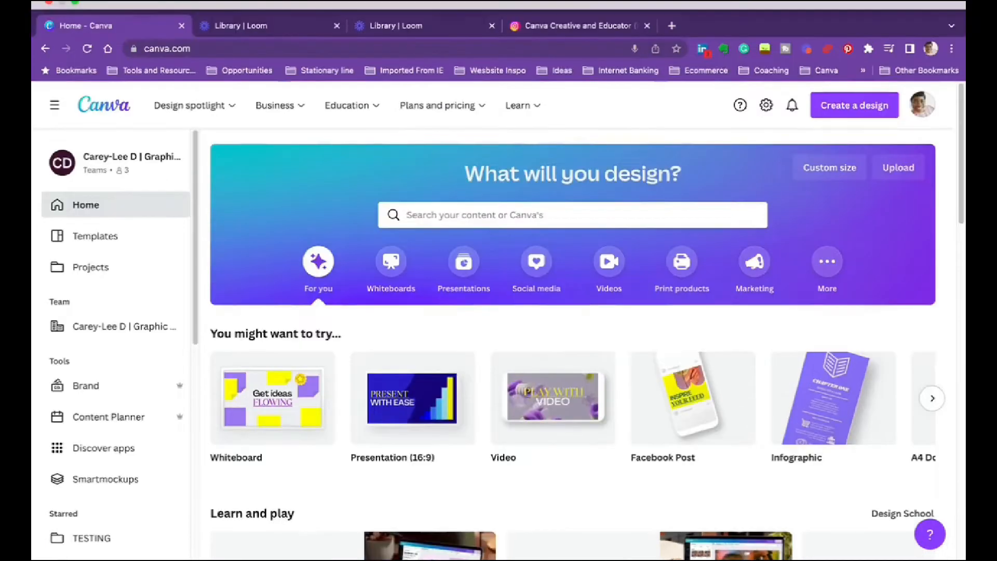
- Switch to Canva and open the Brand page from the home page
scroll(163, 337, down, 1)
scroll(163, 337, down, 3)
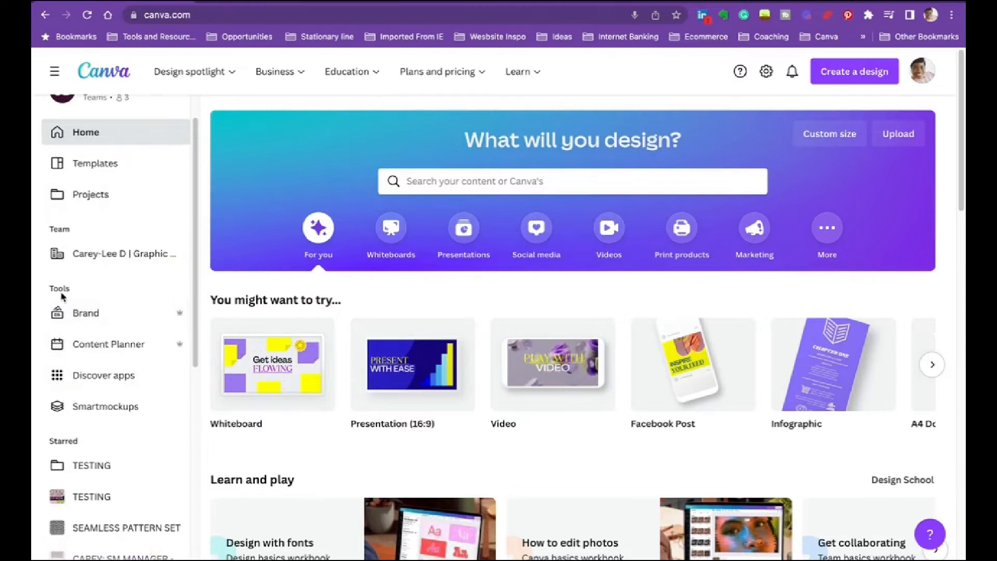
click(85, 314)
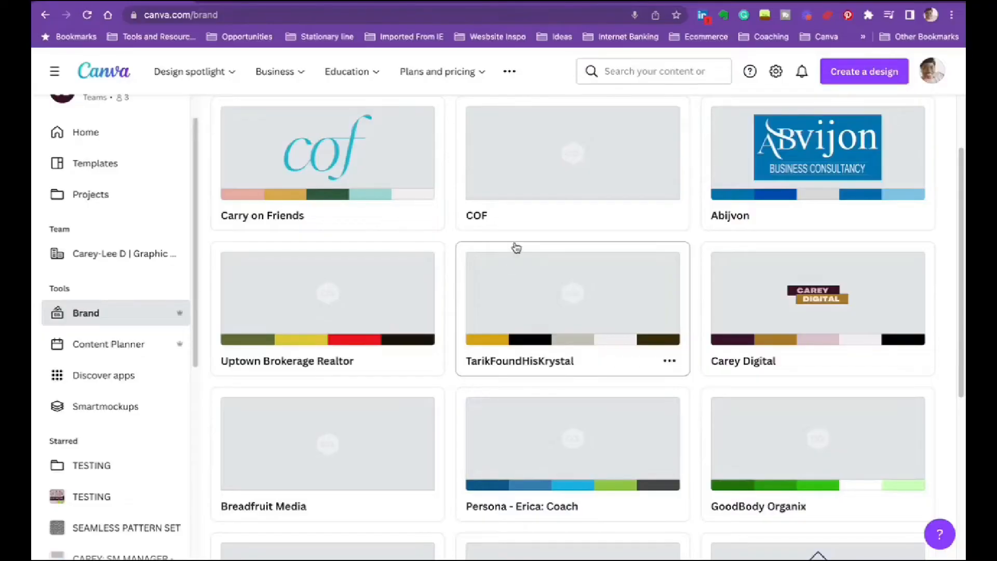
- Look through all the Brand Kits on the Brand page, comparing their names, logos and colour palettes
scroll(501, 257, up, 2)
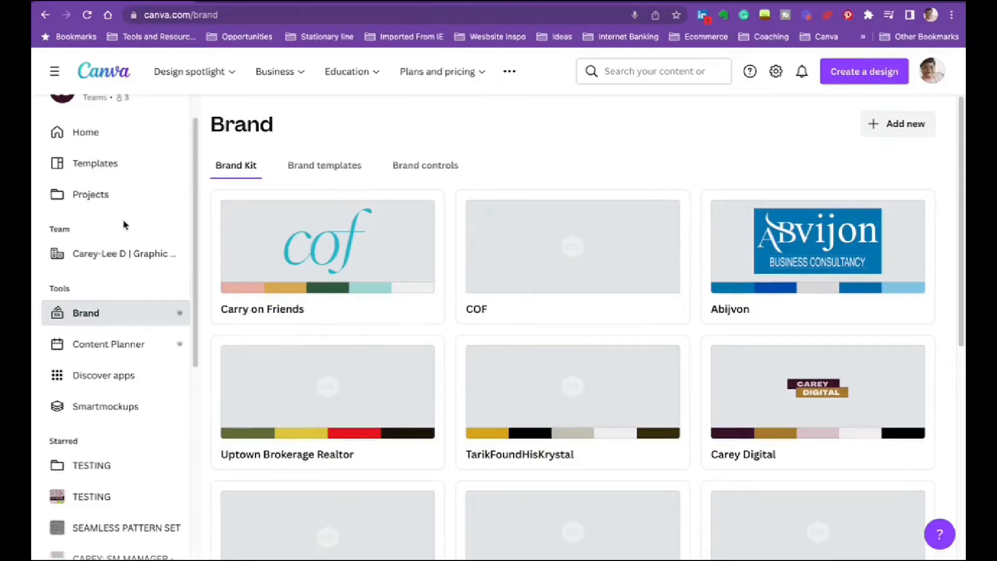
scroll(665, 333, down, 5)
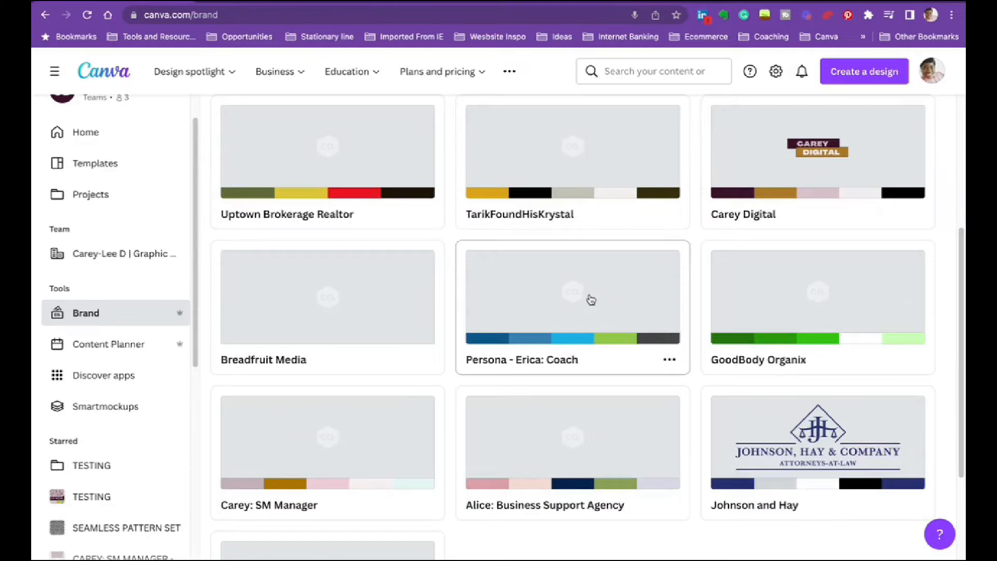
scroll(468, 329, down, 5)
scroll(487, 341, up, 10)
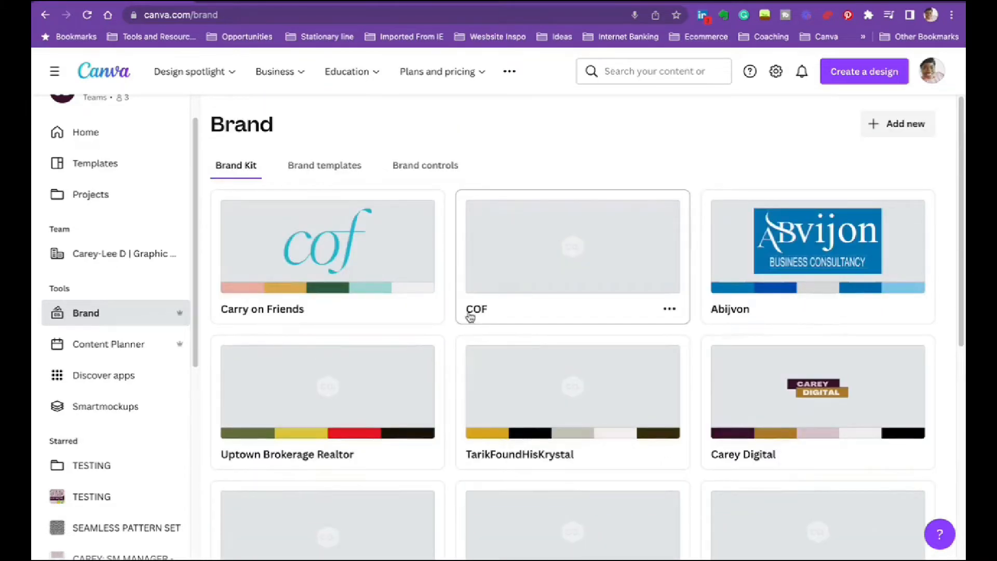
scroll(600, 291, down, 3)
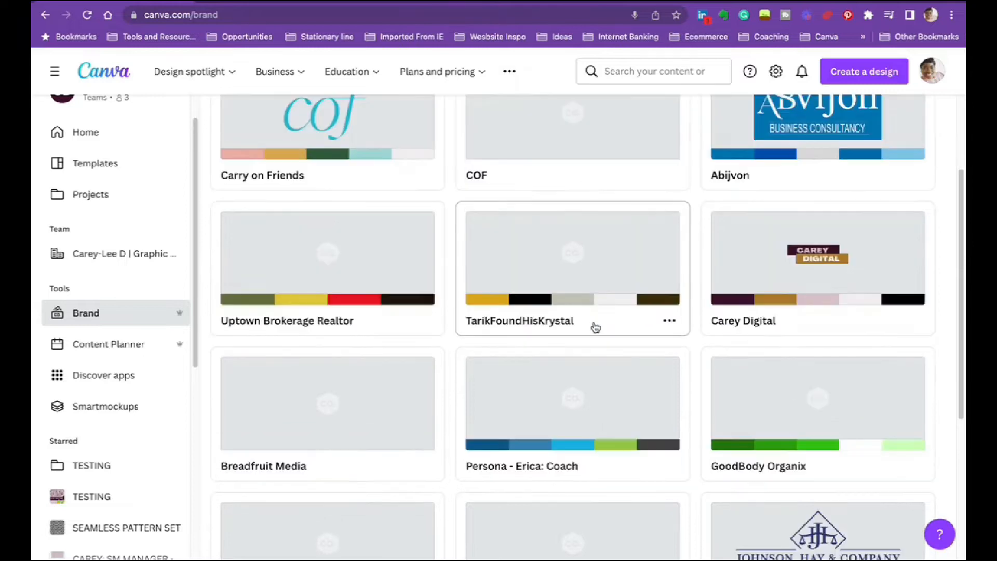
scroll(596, 336, down, 3)
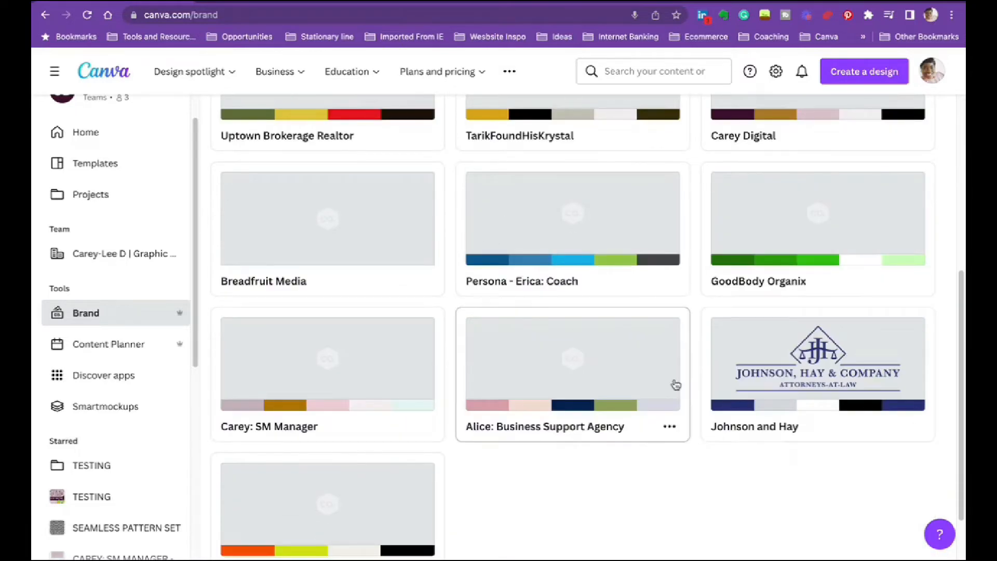
scroll(674, 385, up, 3)
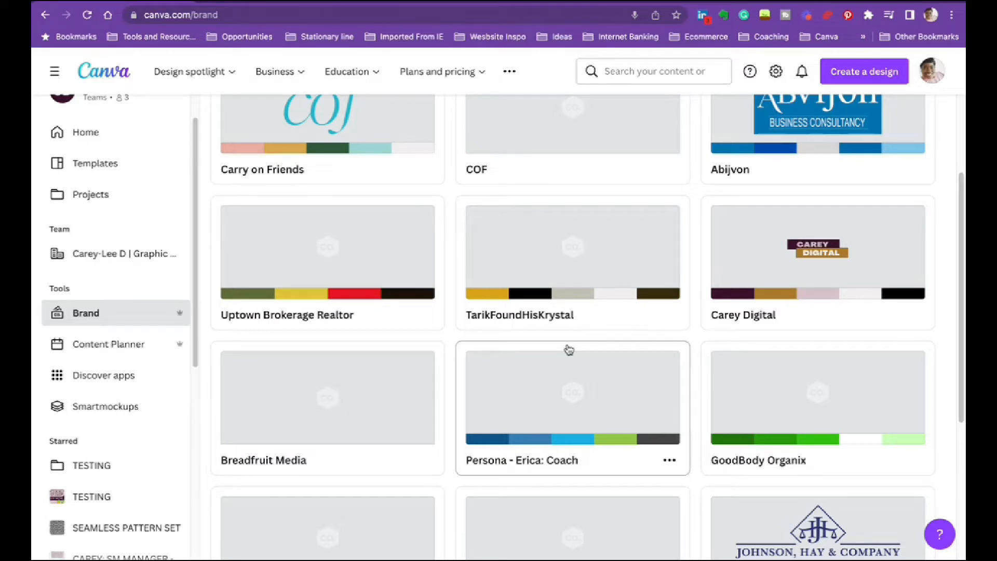
scroll(753, 410, down, 4)
scroll(696, 424, up, 3)
scroll(411, 410, down, 3)
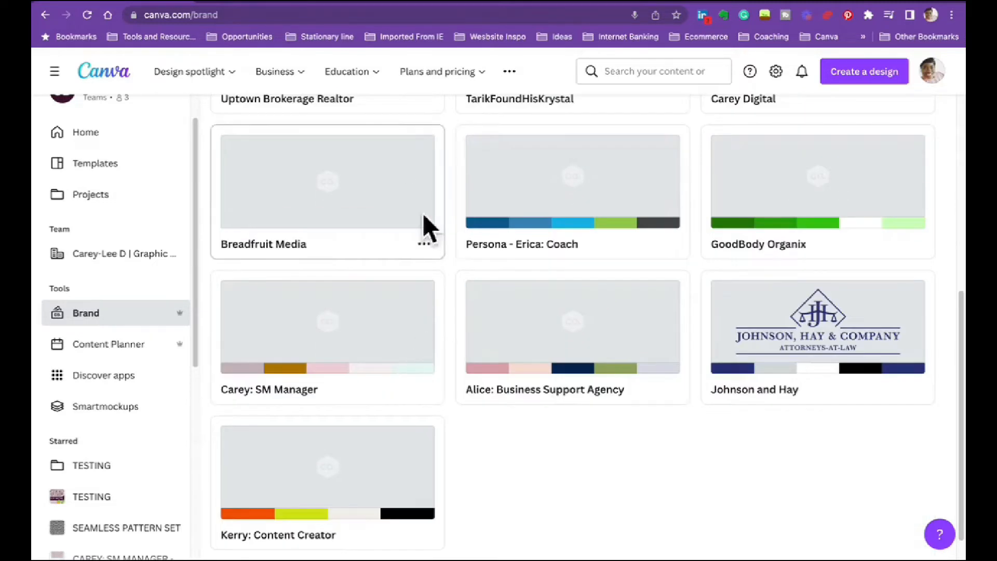
- Examine the SM Manager Brand Kit's logo, colour and font sections, then return to the Brand Kits overview
click(347, 289)
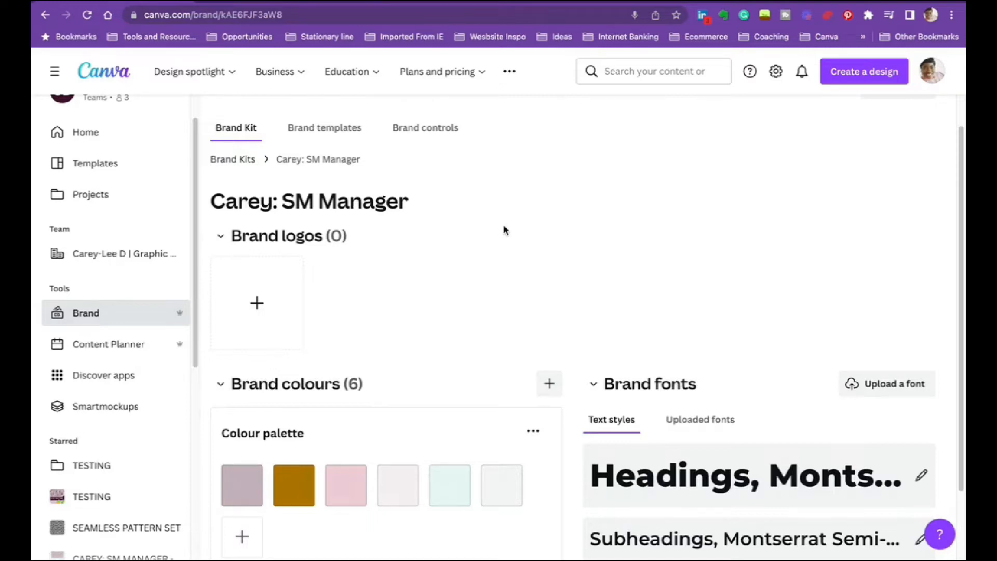
scroll(503, 230, down, 2)
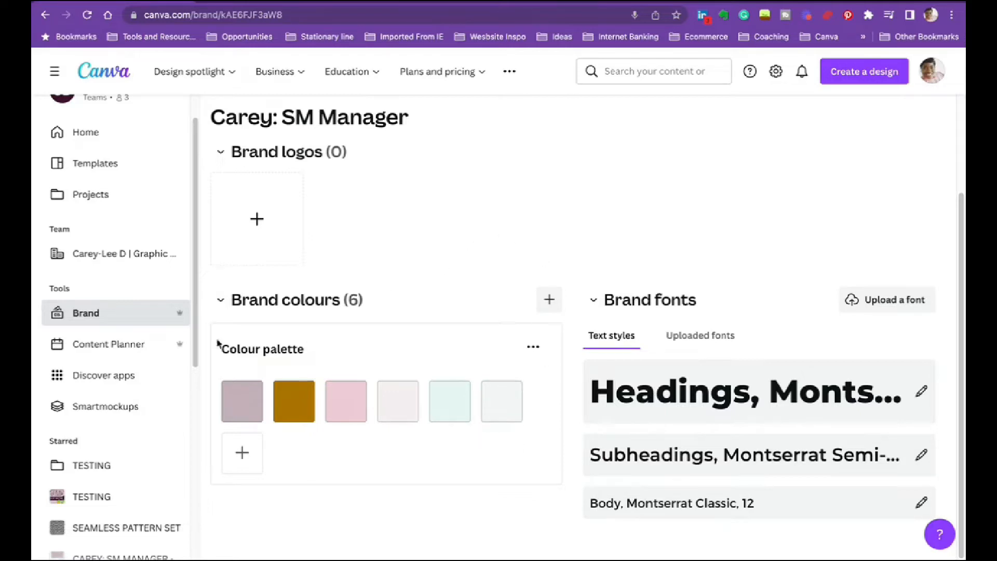
scroll(499, 305, up, 3)
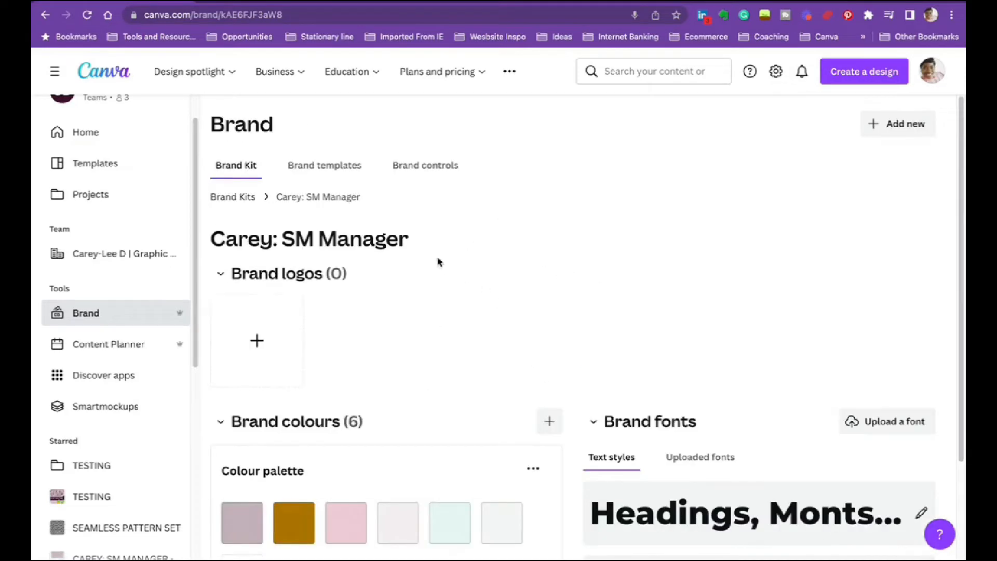
click(243, 198)
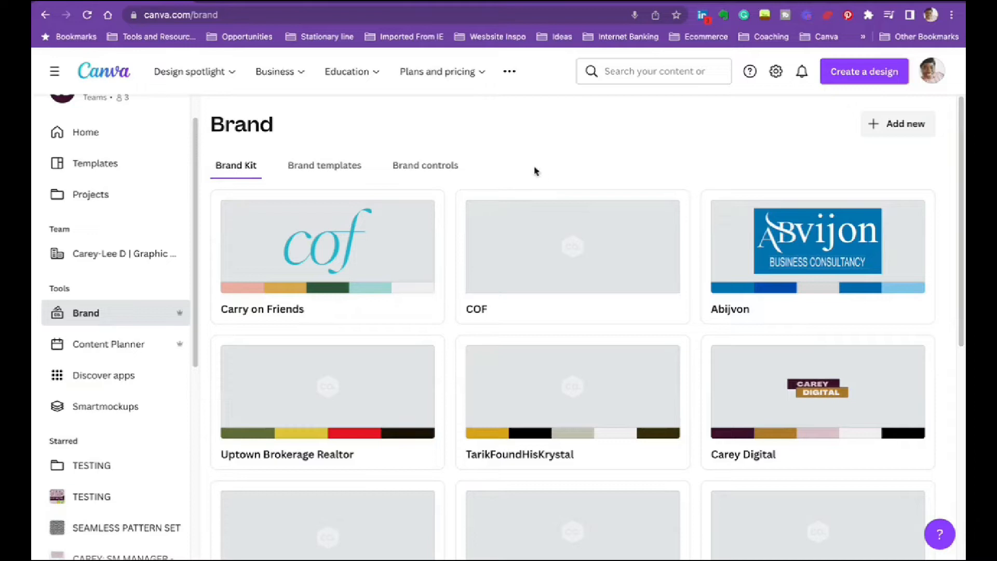
- Create a new Brand Kit named TESTING
scroll(668, 279, down, 6)
scroll(673, 279, up, 5)
scroll(890, 172, down, 1)
scroll(790, 160, up, 1)
click(902, 126)
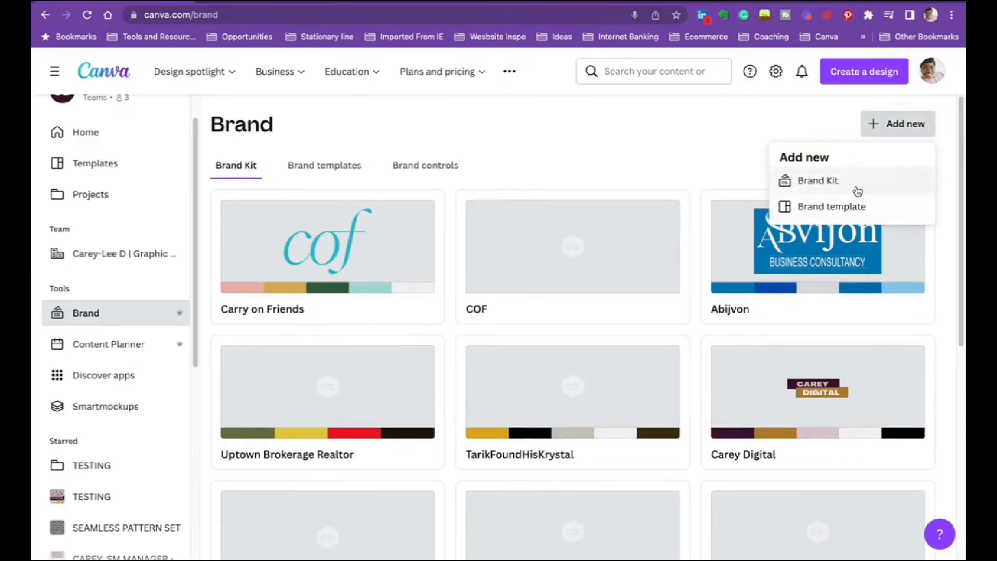
click(809, 191)
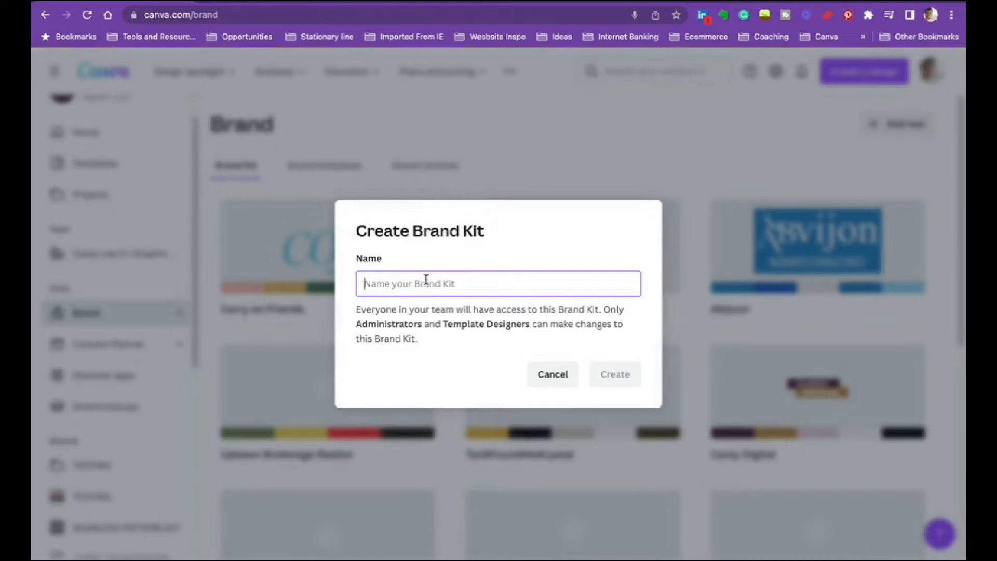
text(TESTING)
key(Return)
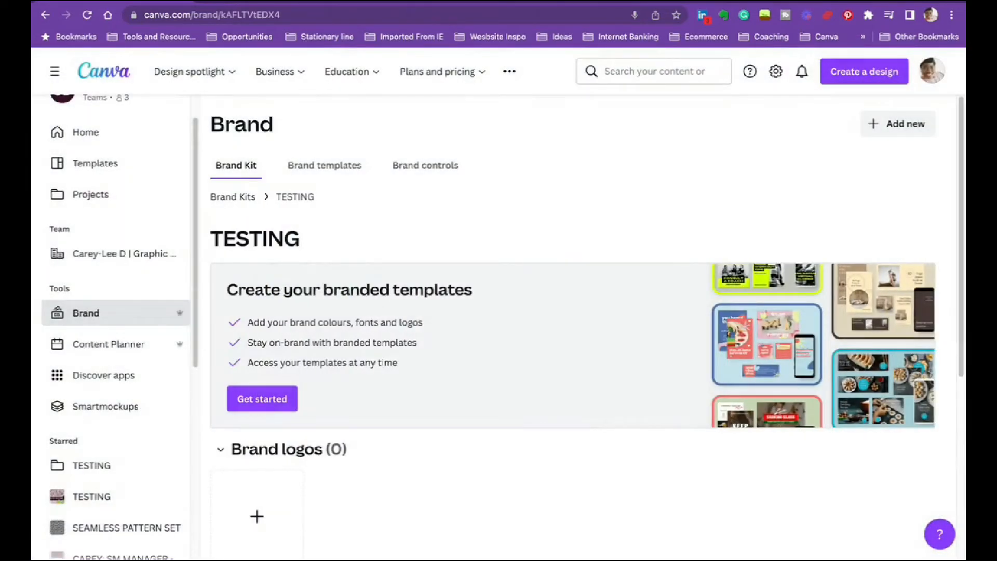
- Upload 3.png from the Video Elements folder in Downloads as the TESTING kit's brand logo
scroll(588, 339, down, 1)
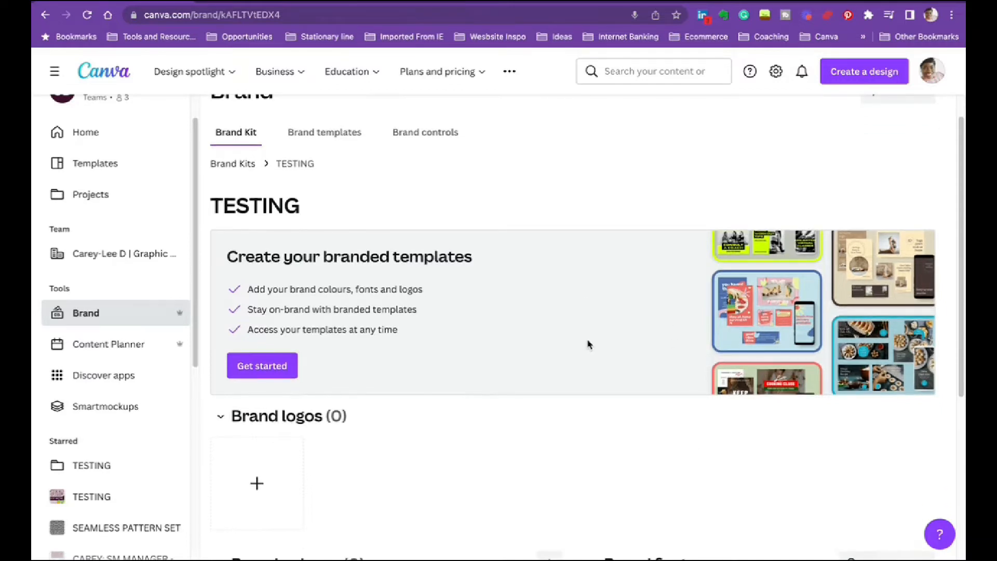
scroll(589, 345, down, 1)
scroll(587, 344, down, 2)
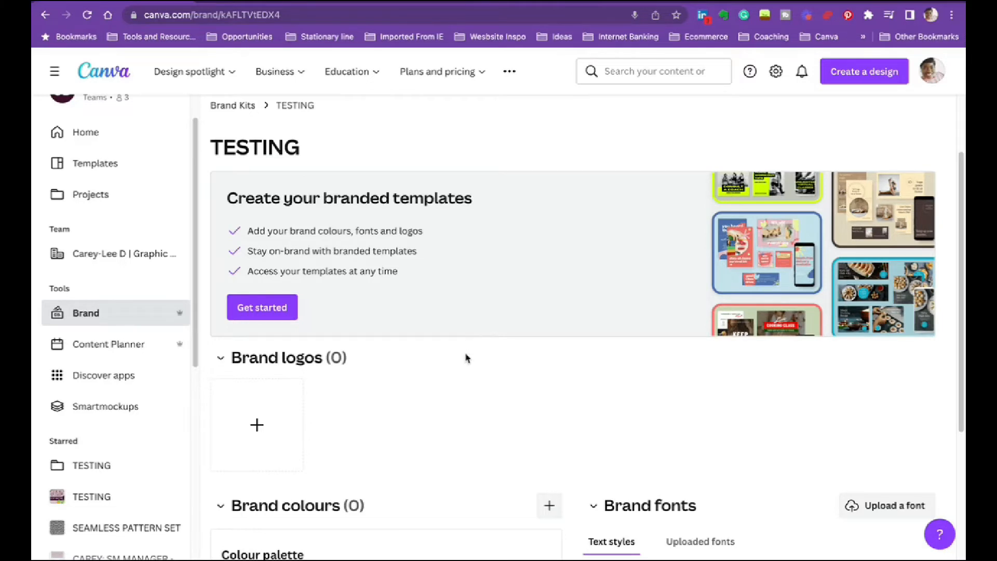
scroll(418, 382, down, 2)
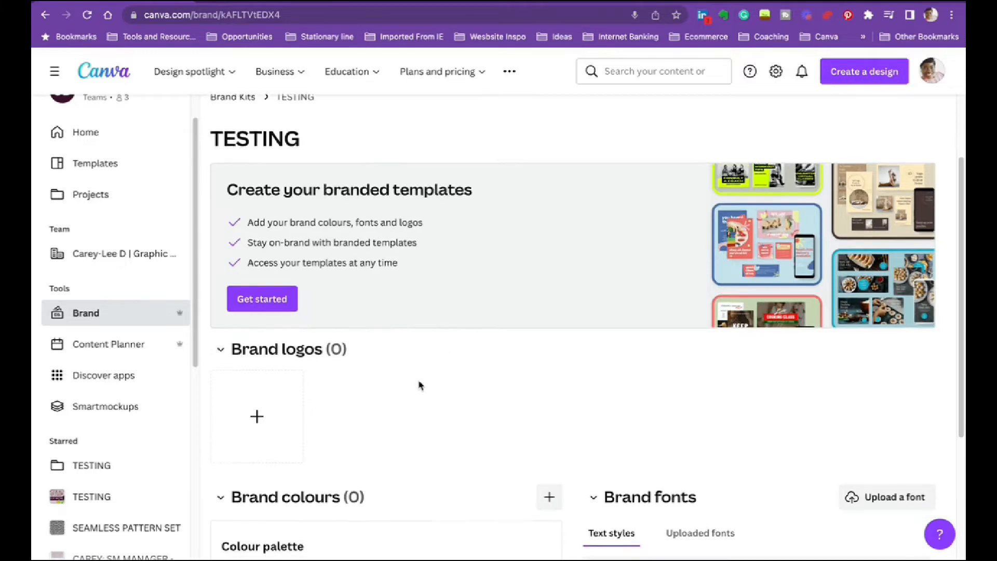
scroll(353, 361, down, 1)
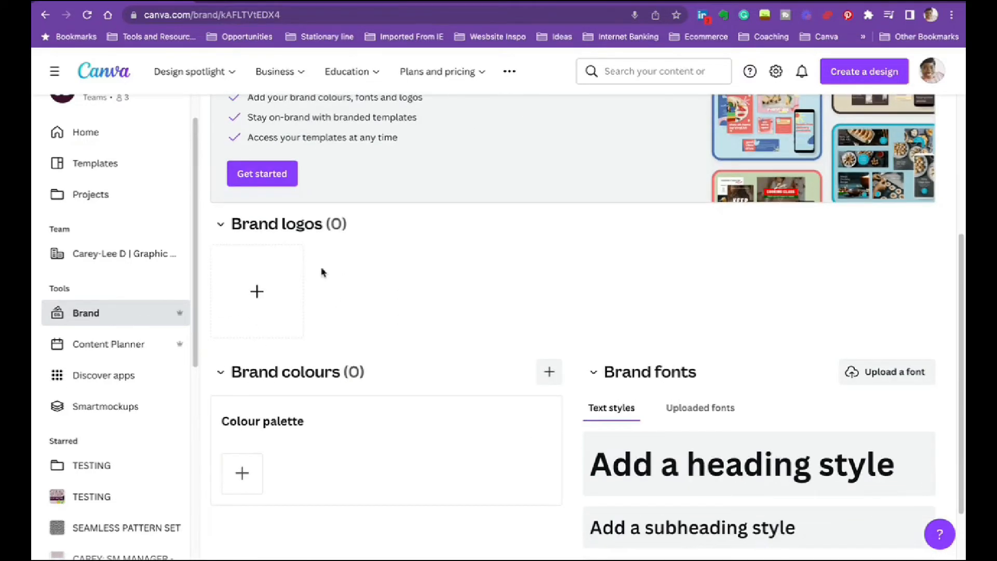
click(258, 292)
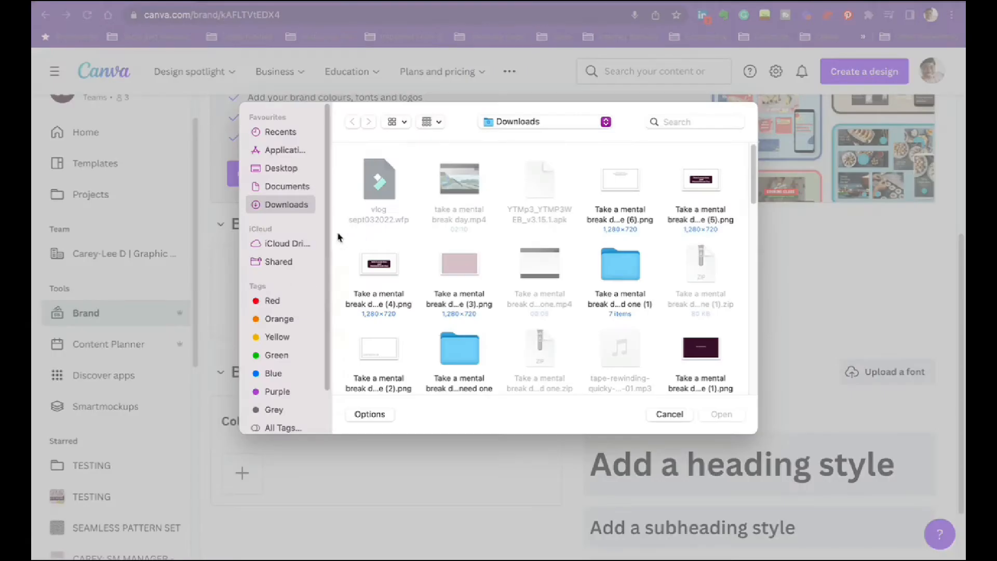
scroll(630, 276, down, 15)
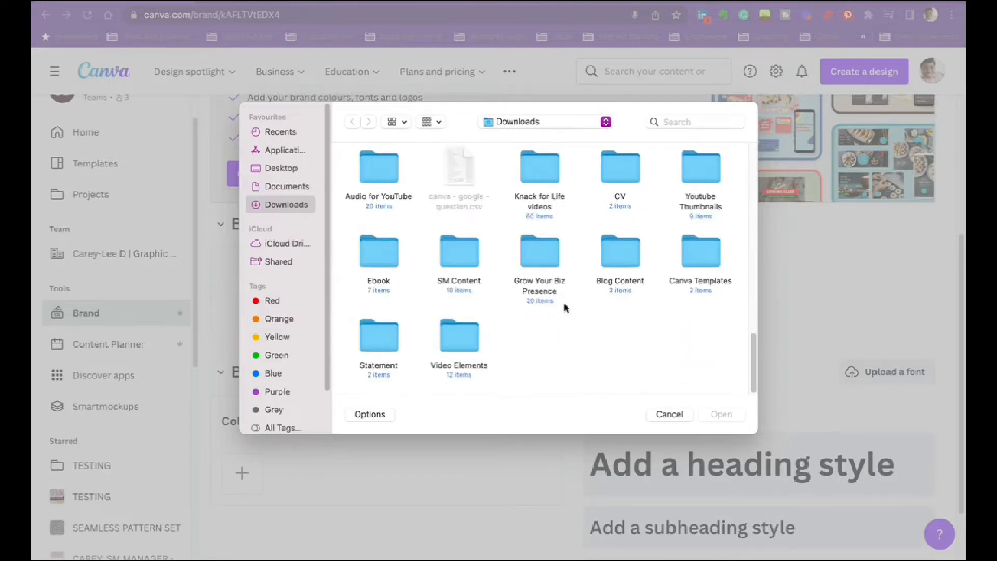
double_click(449, 353)
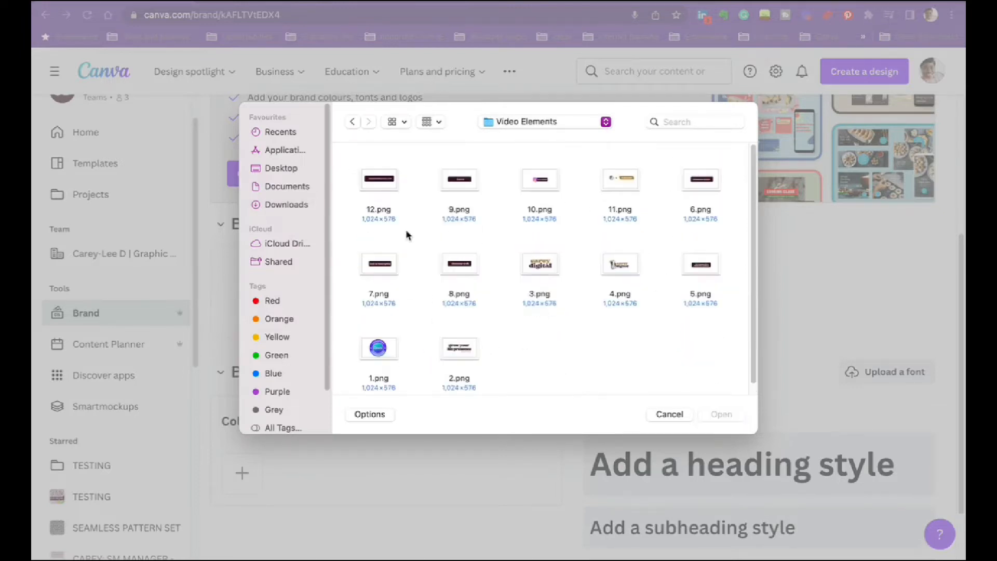
click(554, 276)
click(720, 414)
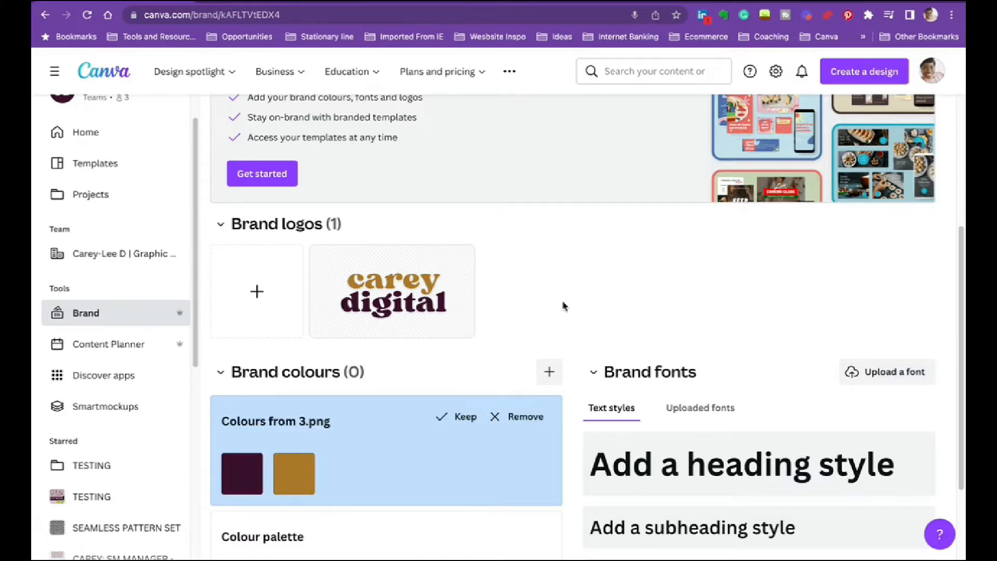
- Keep the suggested colours from 3.png and add a white swatch to that palette
scroll(571, 280, down, 2)
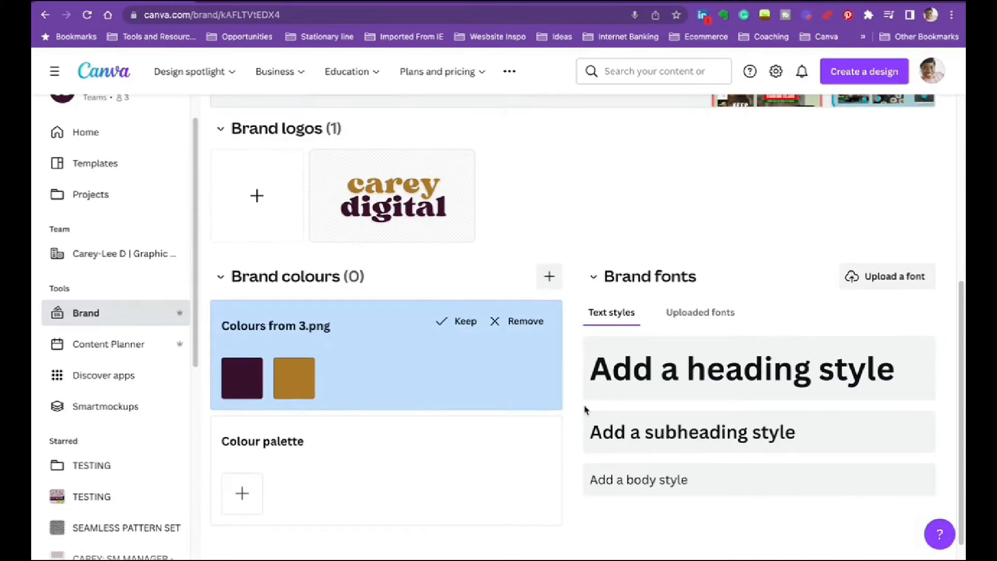
click(460, 322)
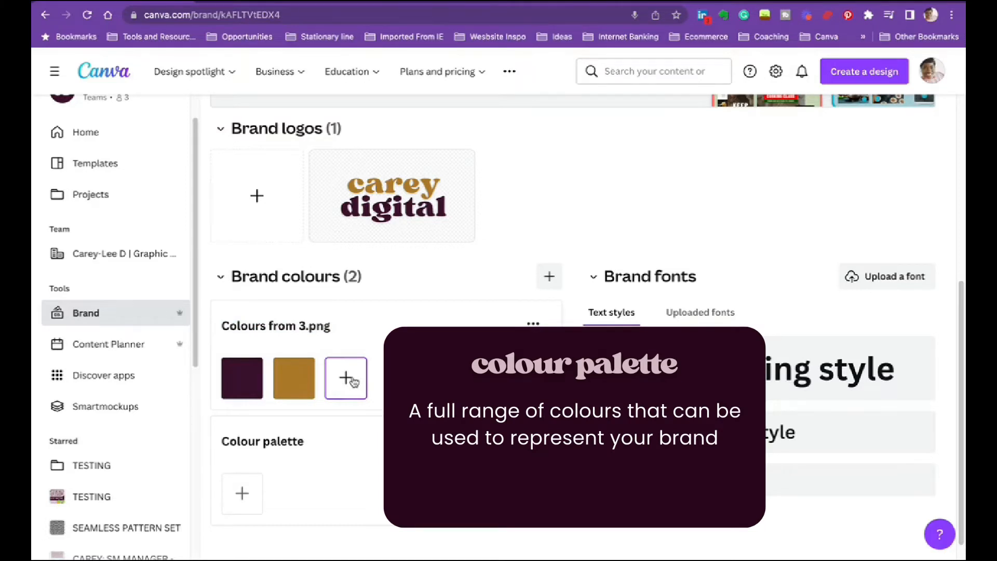
click(346, 356)
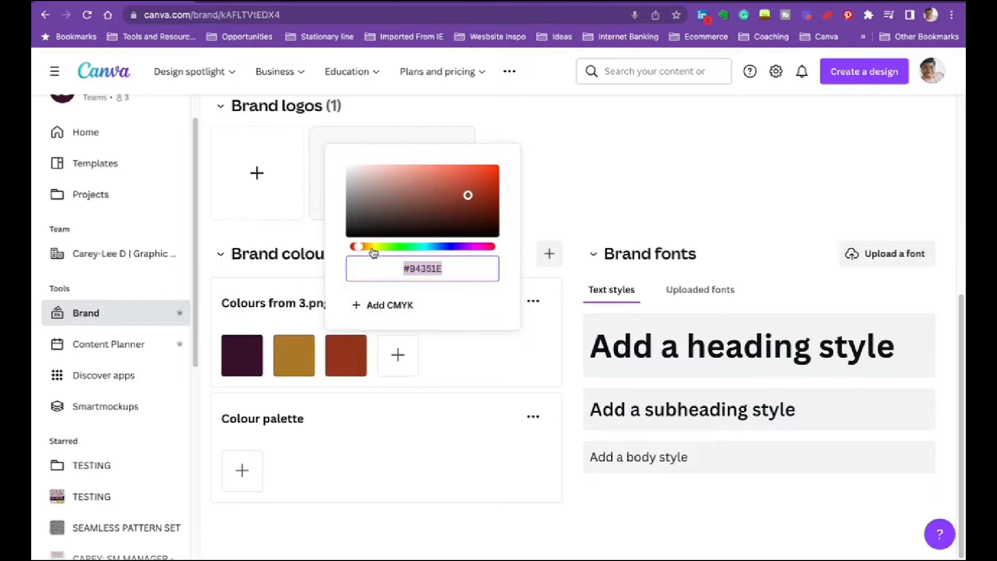
drag(379, 180, 330, 156)
click(582, 194)
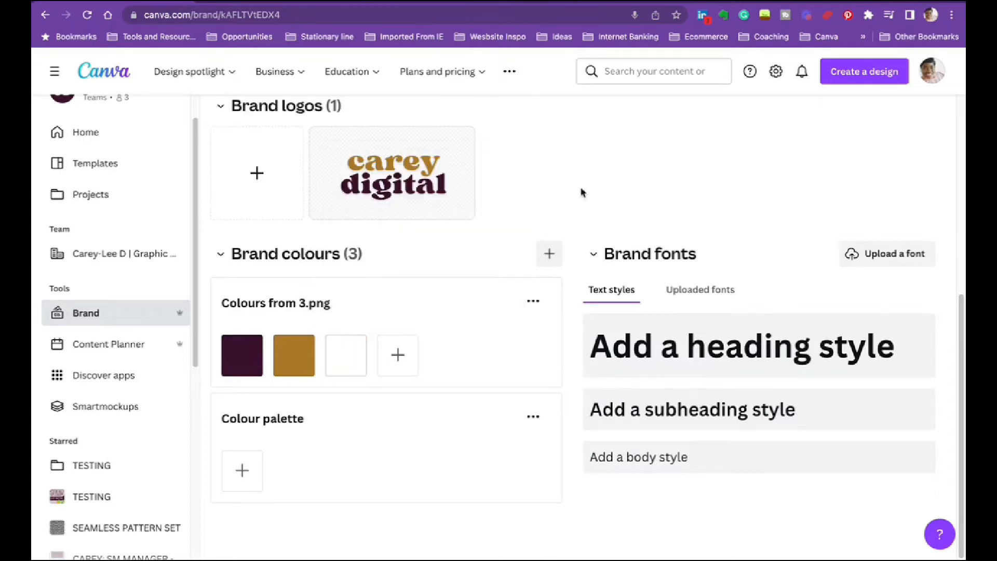
- Add a fourth swatch in pale pink #FDDFF9 to the Colours from 3.png palette
click(397, 356)
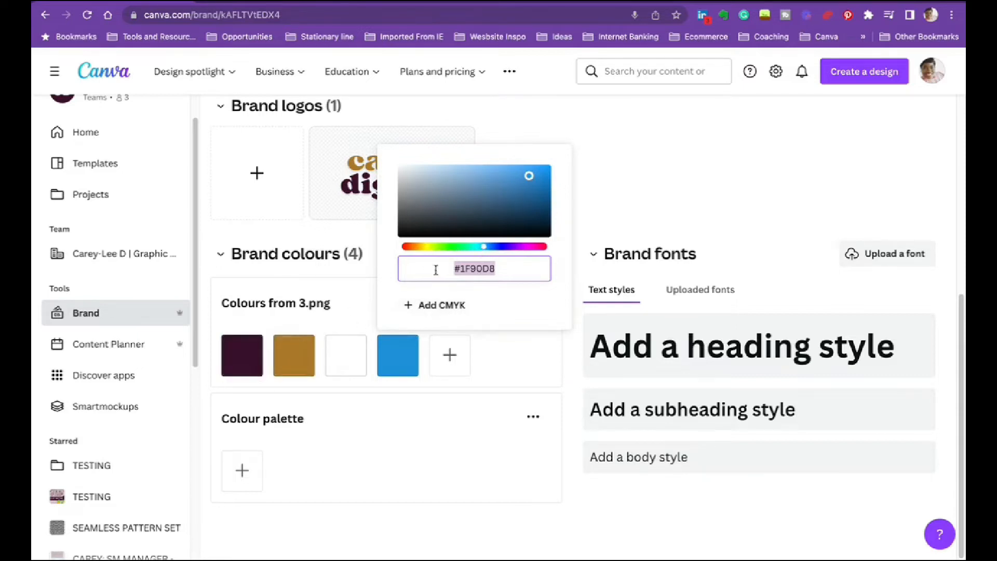
drag(485, 247, 524, 246)
drag(529, 175, 409, 168)
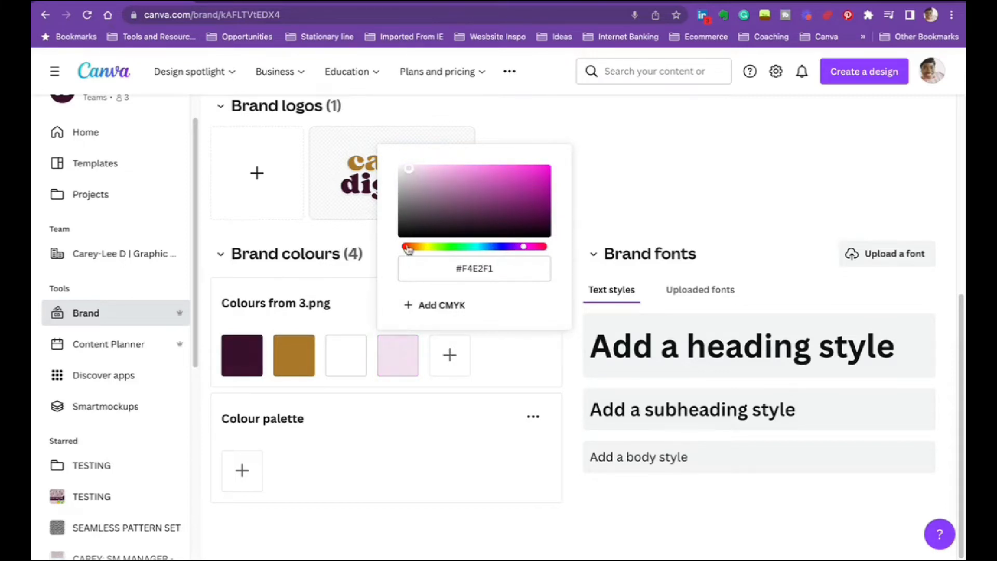
mouse_move(408, 174)
mouse_down()
mouse_move(424, 182)
mouse_move(416, 169)
mouse_up()
click(657, 170)
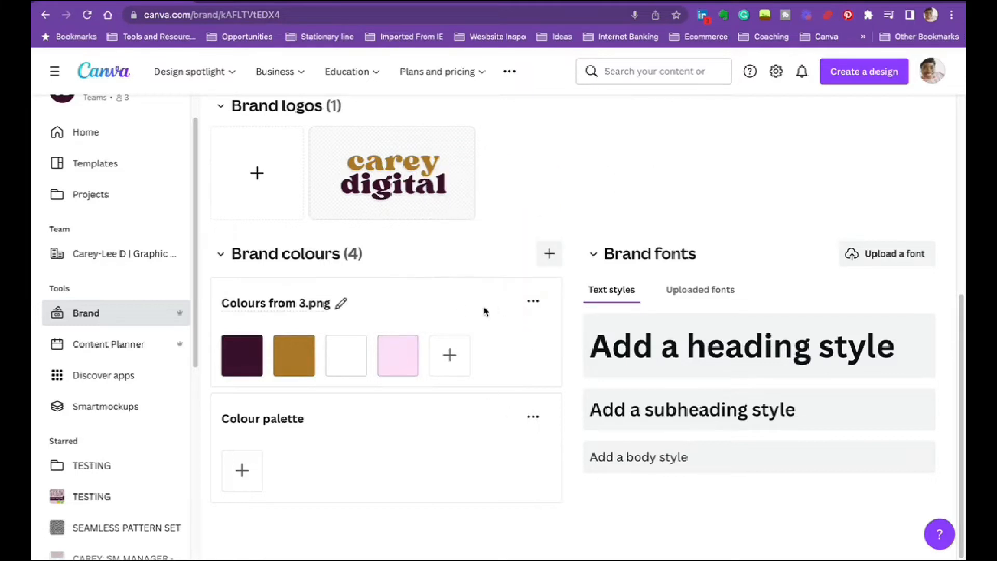
- Lighten the pale pink swatch in the Colours from 3.png palette to #FFFAFE
click(403, 353)
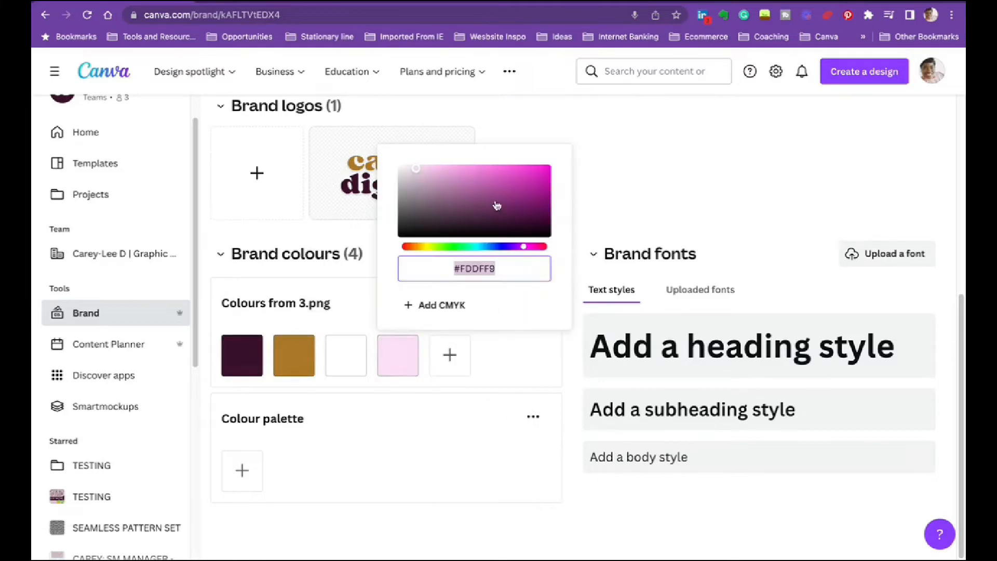
drag(422, 182, 402, 158)
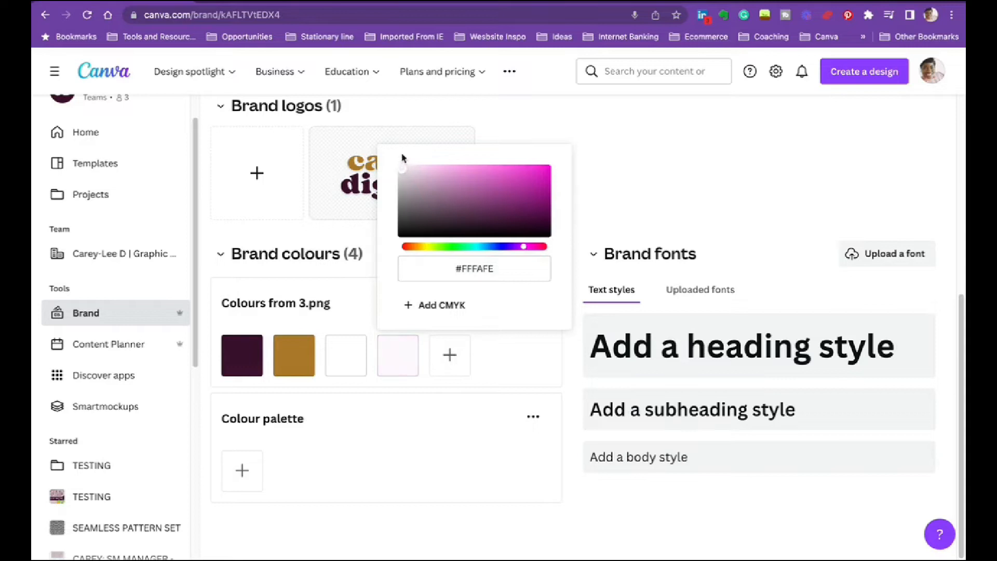
click(602, 136)
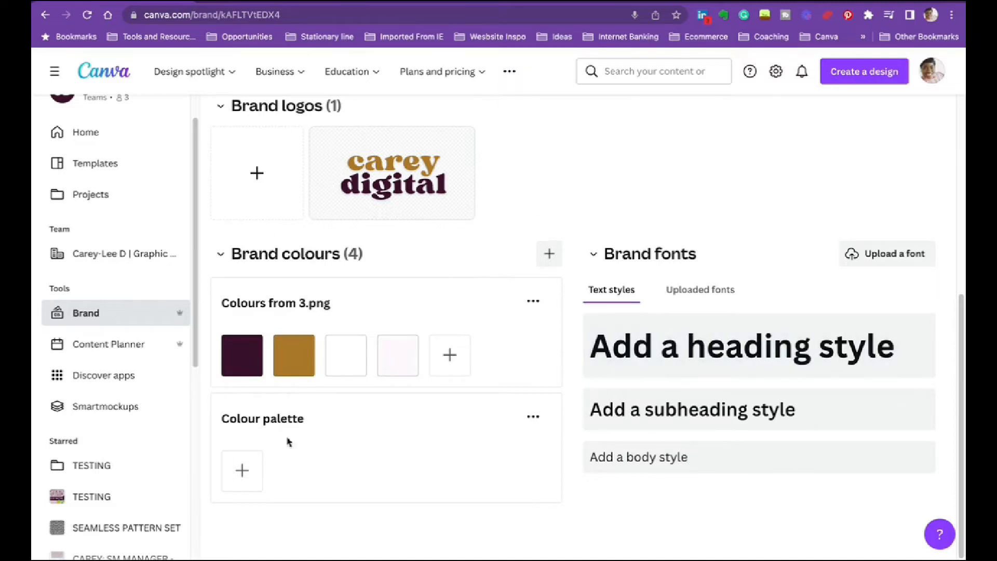
- Add five swatches to the empty Colour palette: dark plum #3B112D, two golden browns, dark plum #3B122D and pink #D59DC4
click(242, 470)
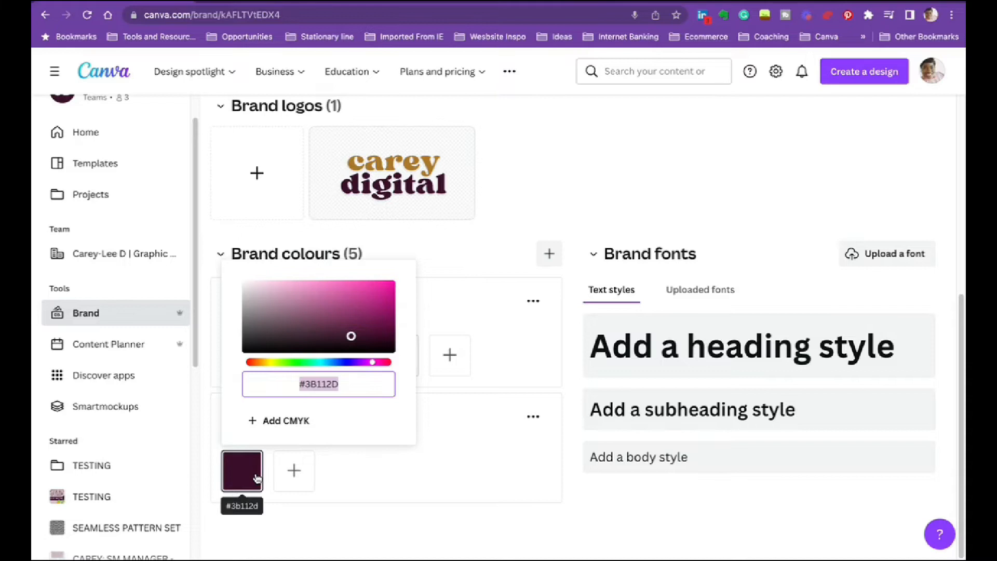
click(494, 437)
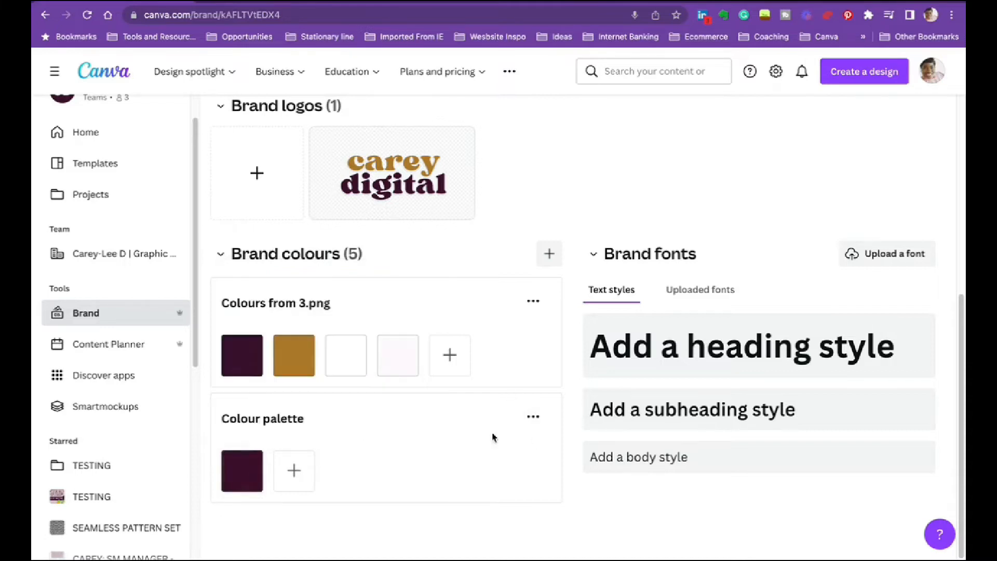
click(292, 470)
click(335, 472)
click(397, 471)
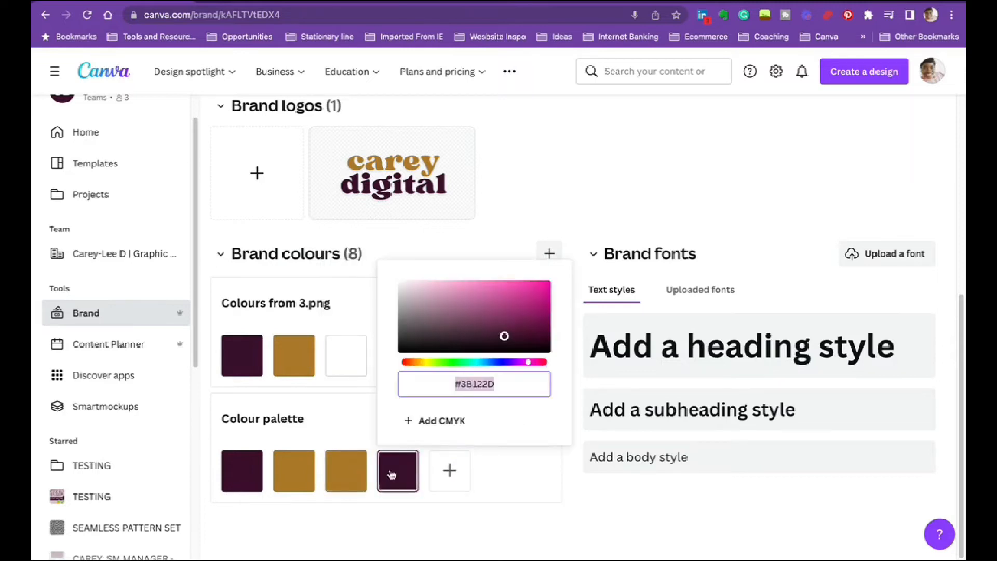
click(449, 467)
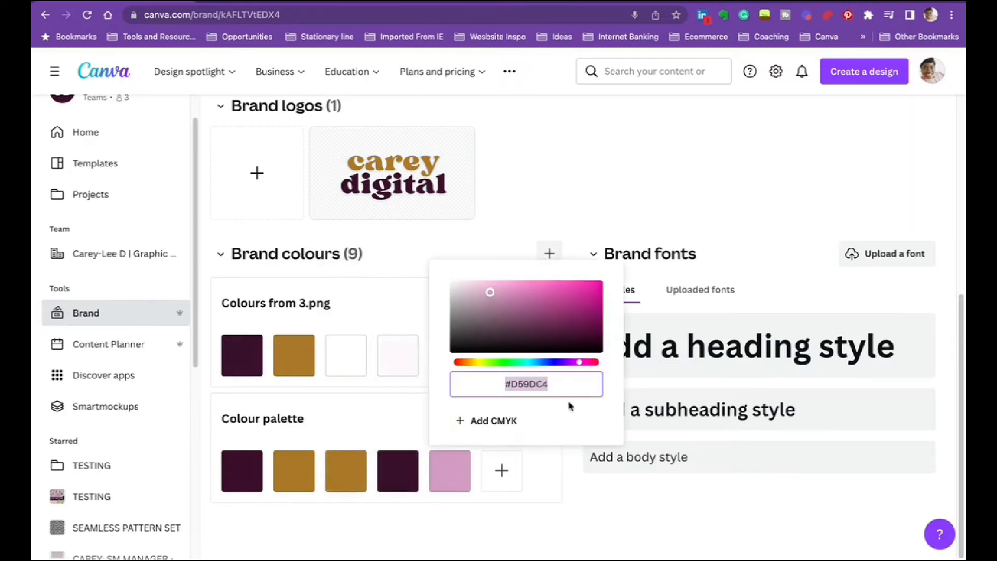
click(646, 213)
- Delete the palette named Colour palette from the brand colours
click(533, 417)
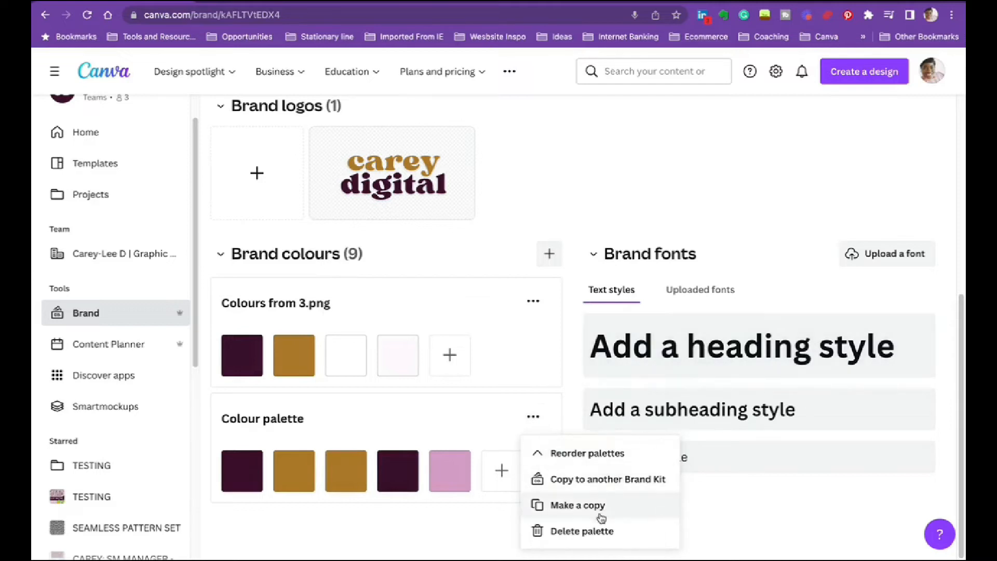
click(613, 532)
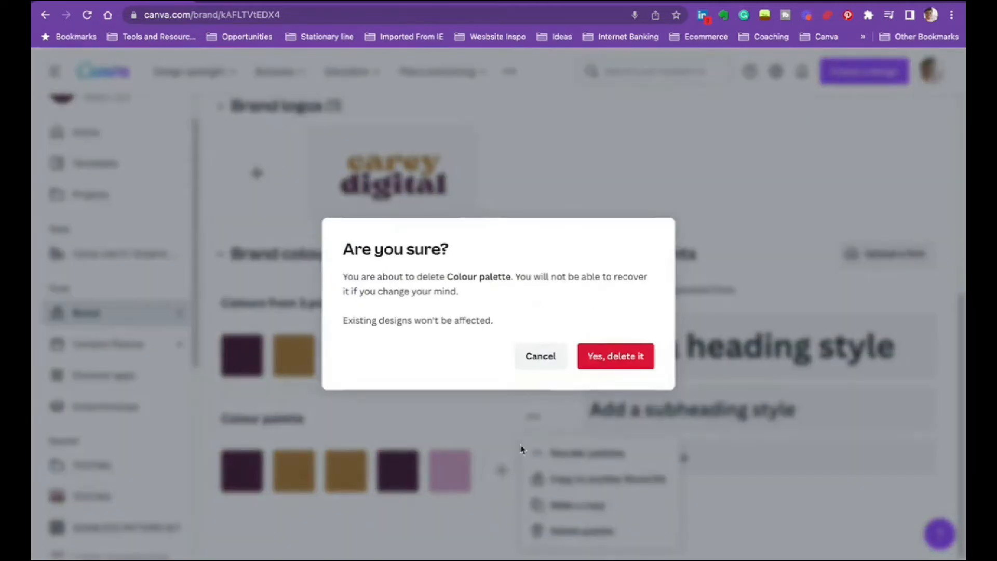
click(627, 359)
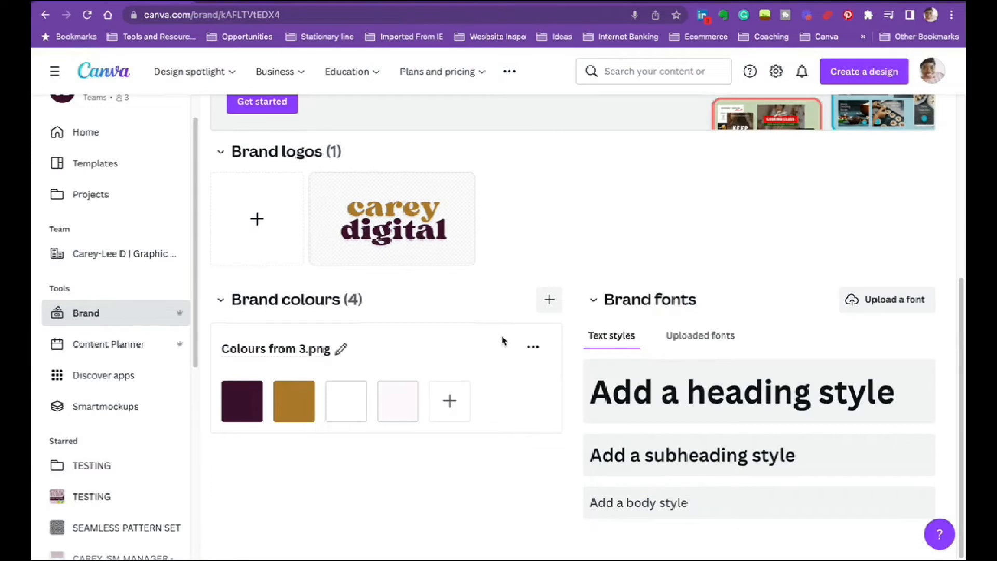
- Browse the ready-made colour palettes and add Center of Life to the brand colours
click(548, 300)
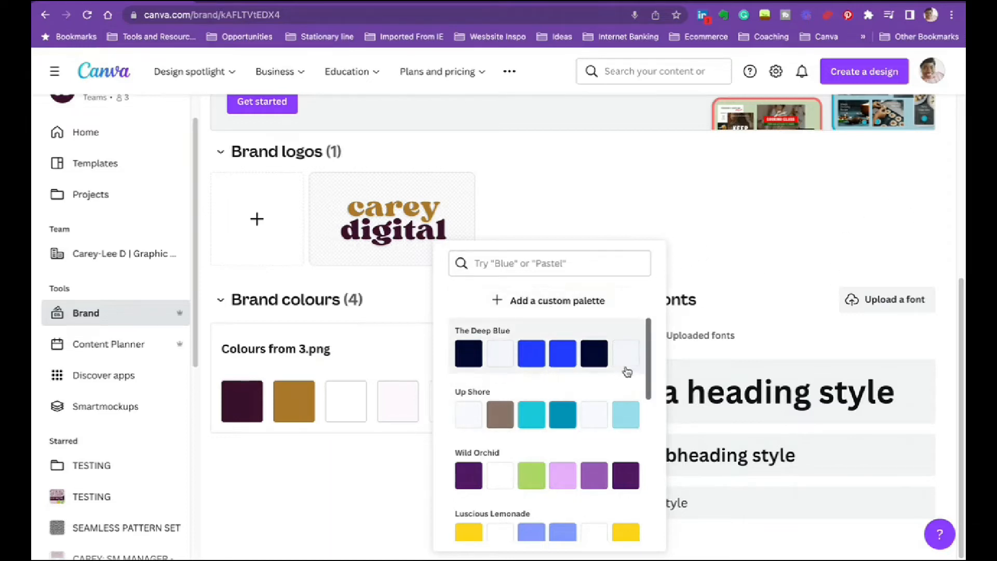
drag(649, 357, 632, 503)
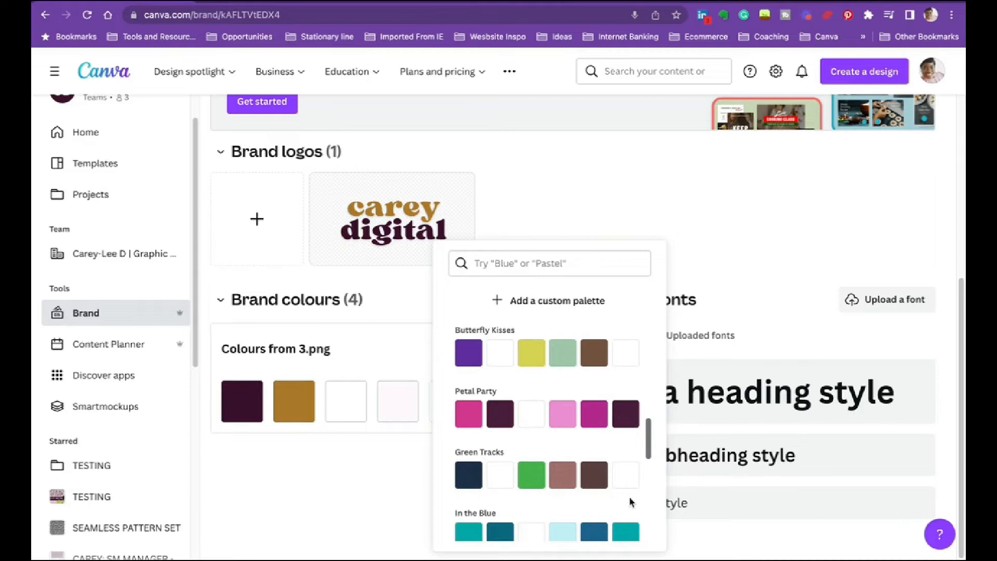
scroll(601, 474, down, 10)
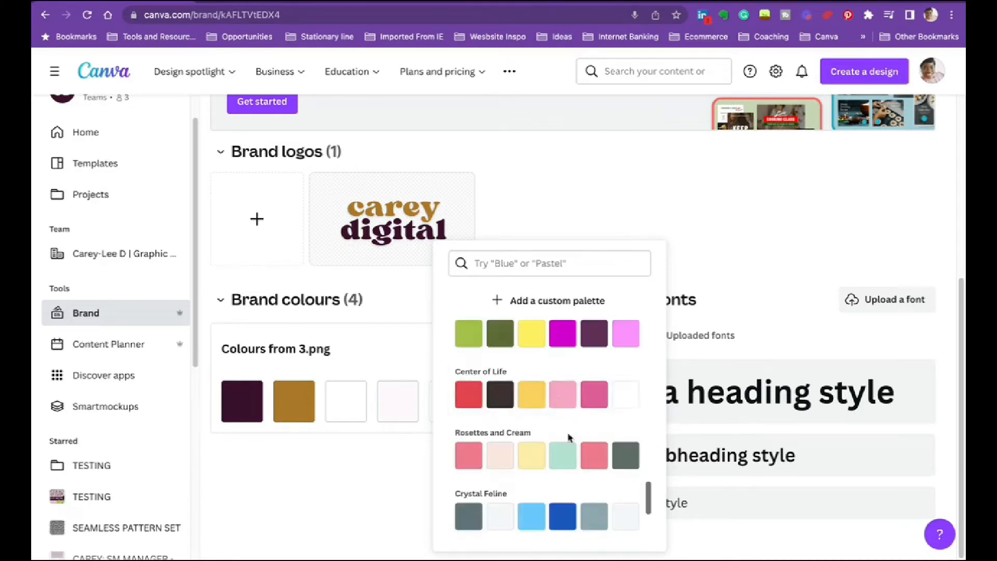
click(597, 364)
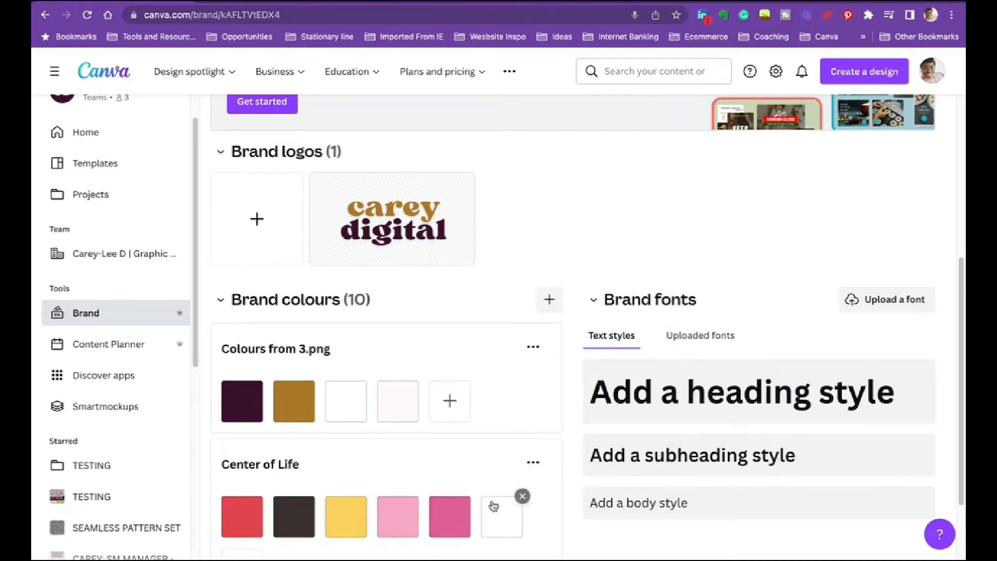
- Add two golden brown #AB792A swatches to the end of the Center of Life palette
scroll(547, 462, down, 2)
click(249, 484)
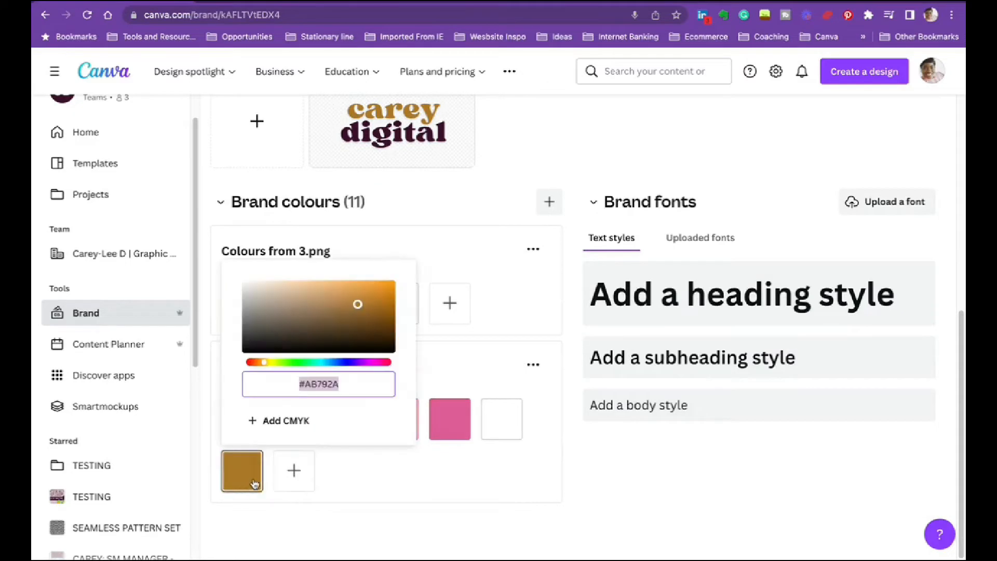
click(280, 477)
click(429, 530)
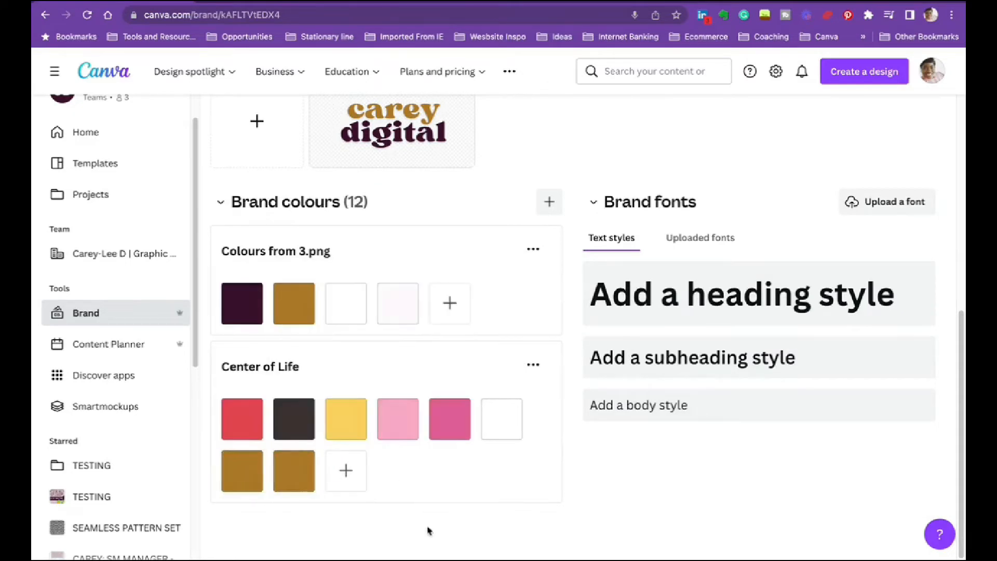
- Remove the two golden brown swatches from the Center of Life palette
click(315, 450)
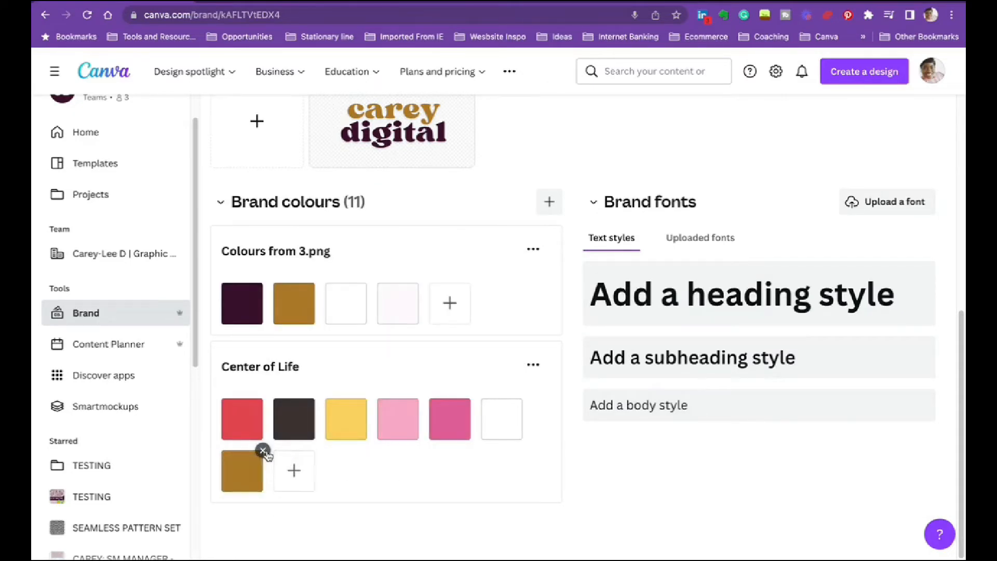
click(263, 451)
scroll(572, 374, up, 2)
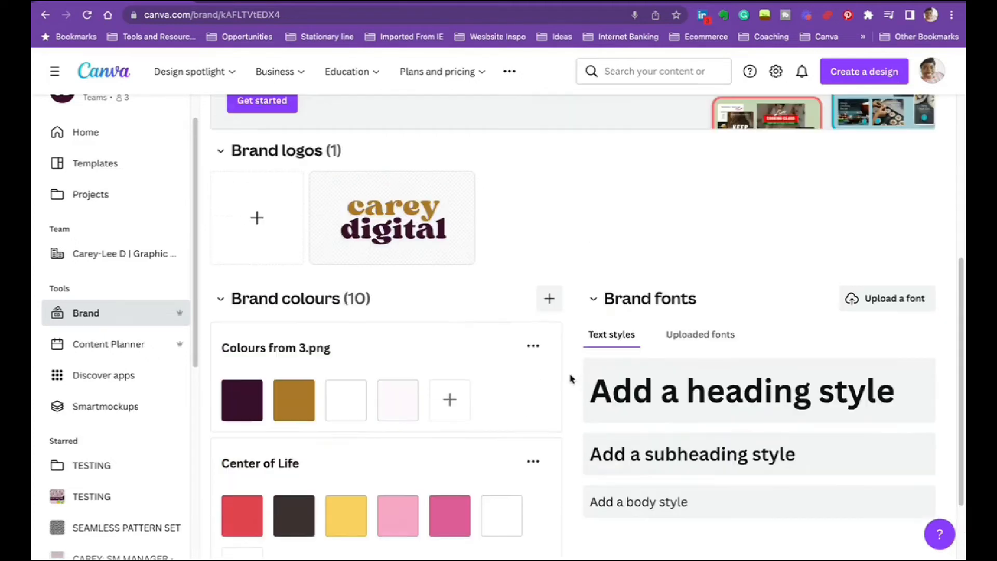
scroll(572, 379, down, 2)
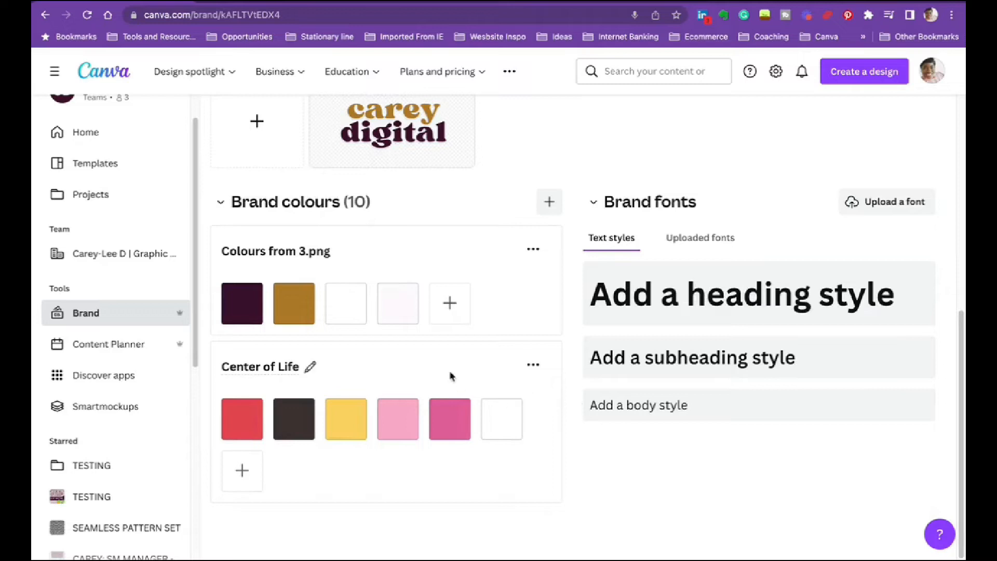
- Search the ready-made palettes for PURPLE and add Pollen Craving to the brand colours
mouse_move(499, 438)
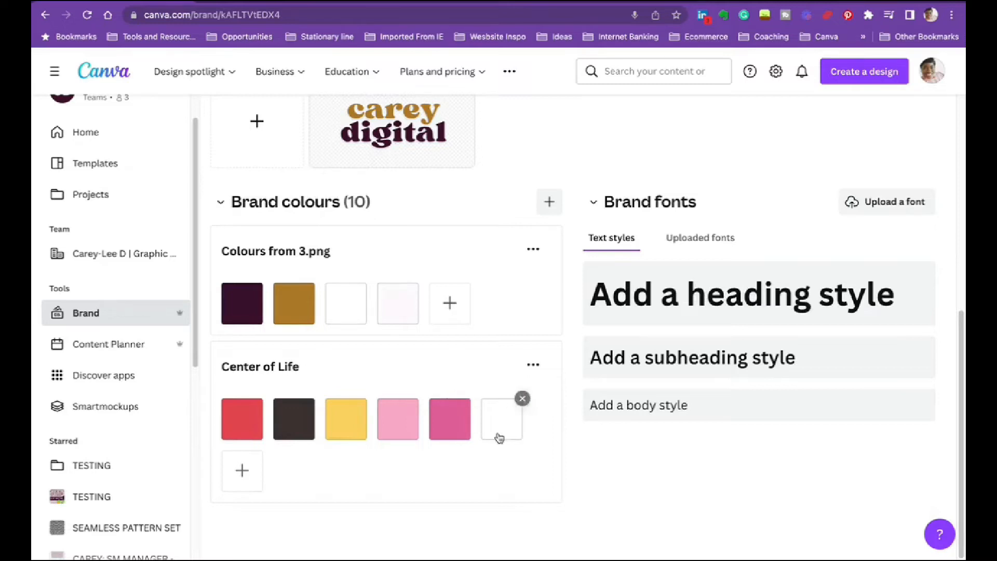
click(549, 202)
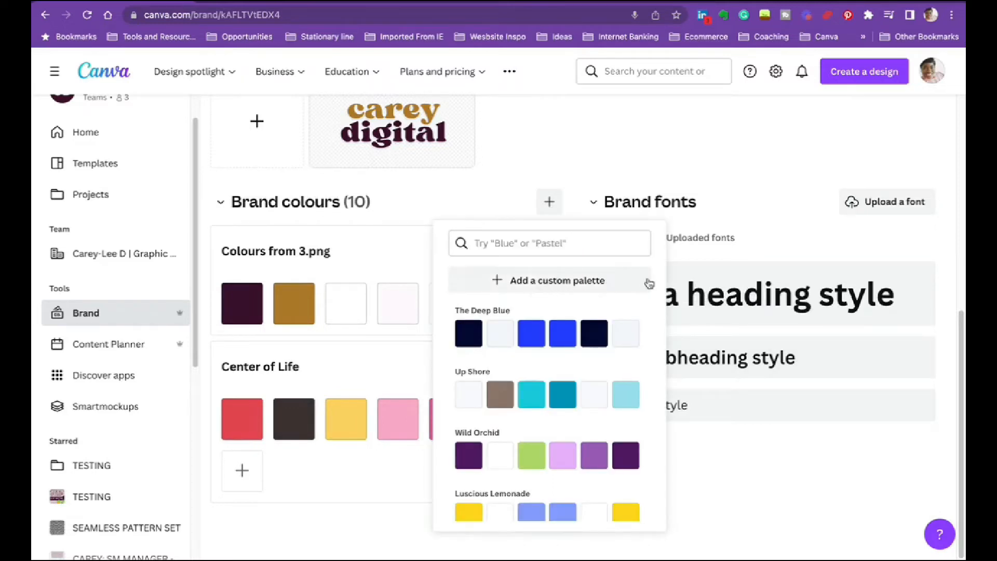
scroll(599, 414, down, 5)
click(520, 244)
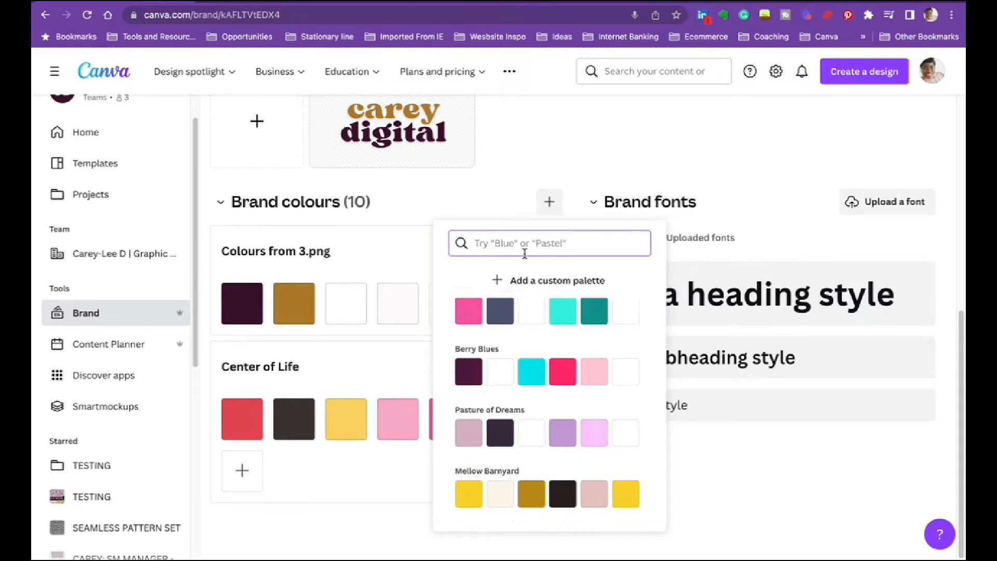
text(PURPLE)
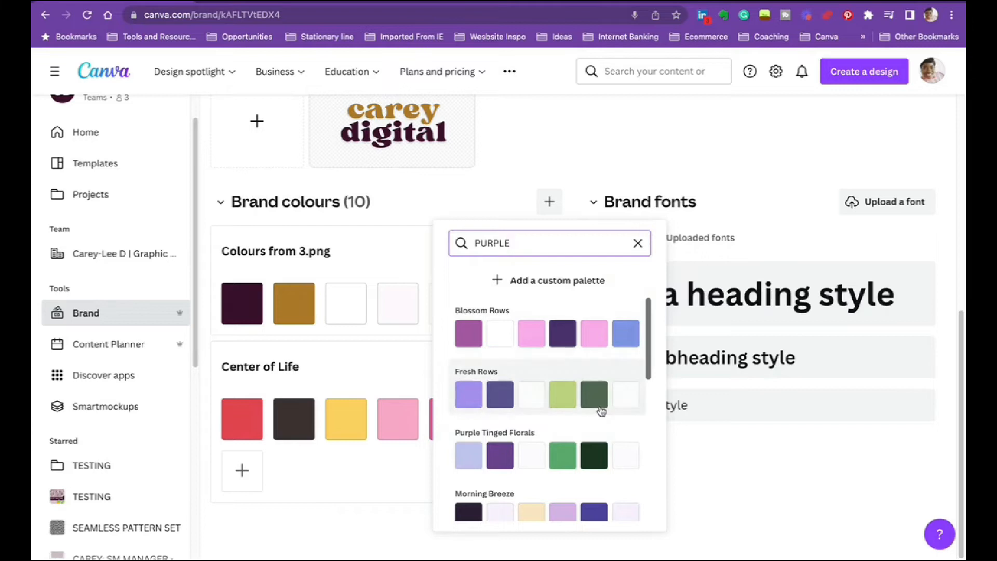
scroll(601, 412, down, 6)
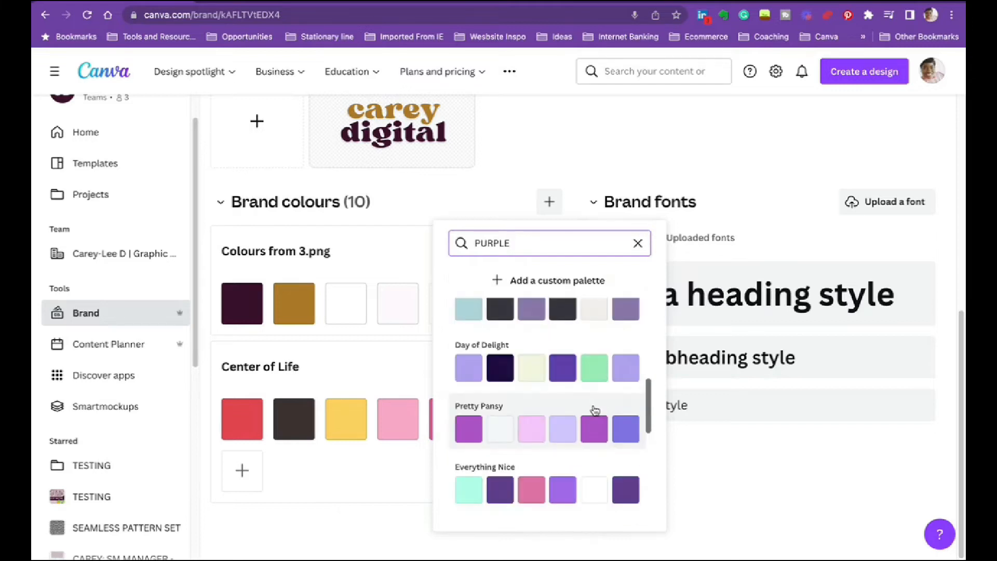
scroll(572, 414, down, 2)
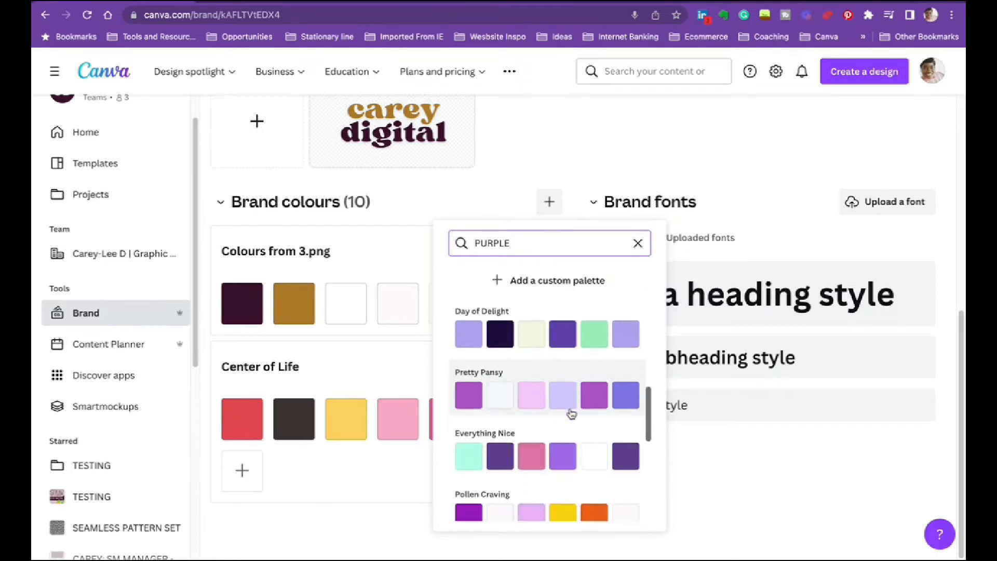
scroll(571, 414, down, 3)
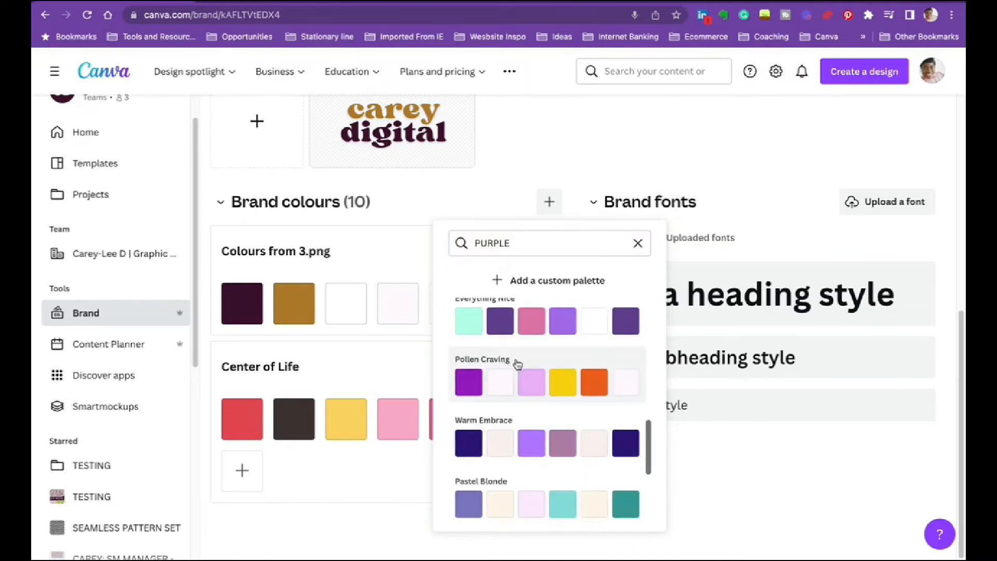
click(509, 368)
scroll(486, 405, down, 3)
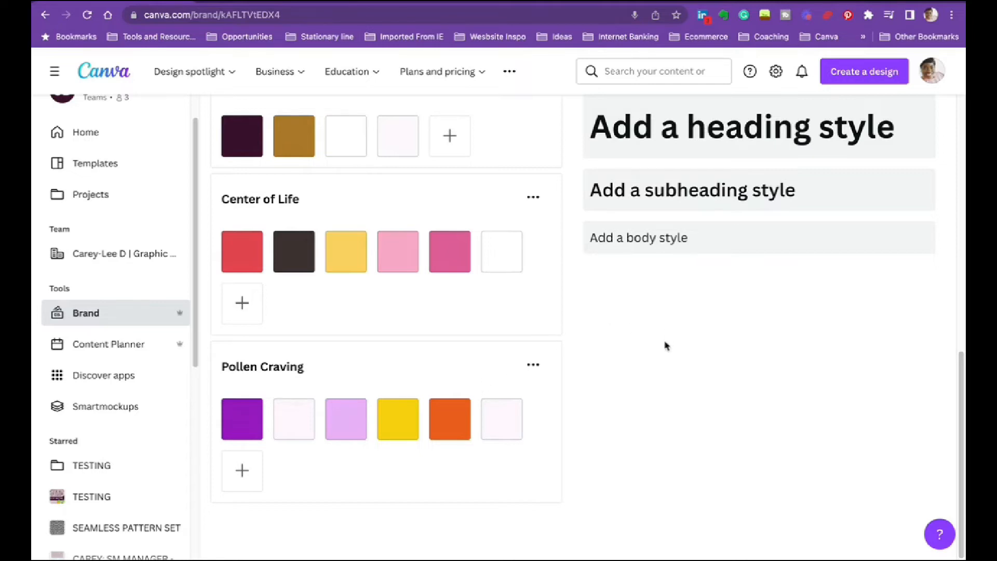
scroll(664, 345, up, 4)
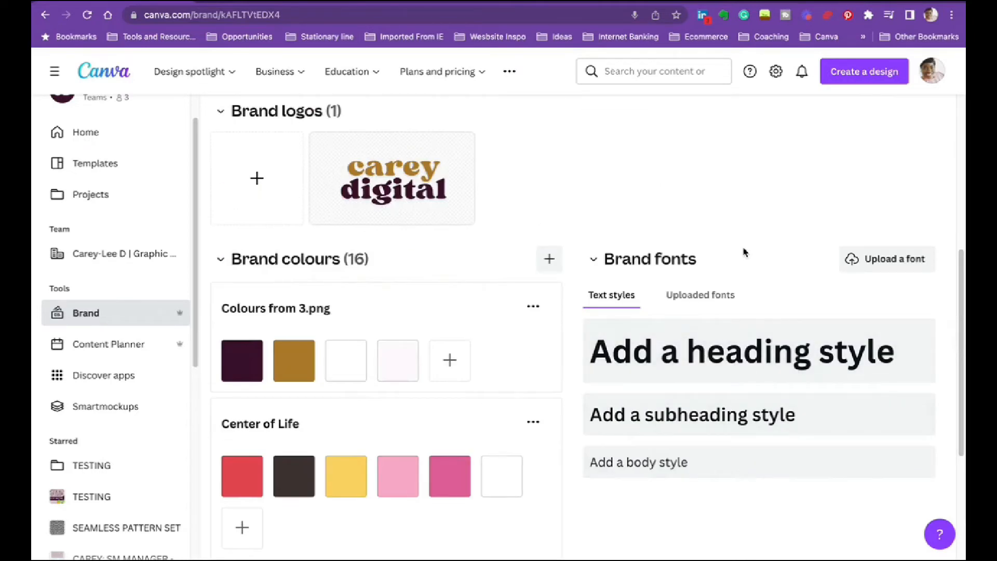
scroll(745, 253, down, 4)
scroll(745, 253, up, 4)
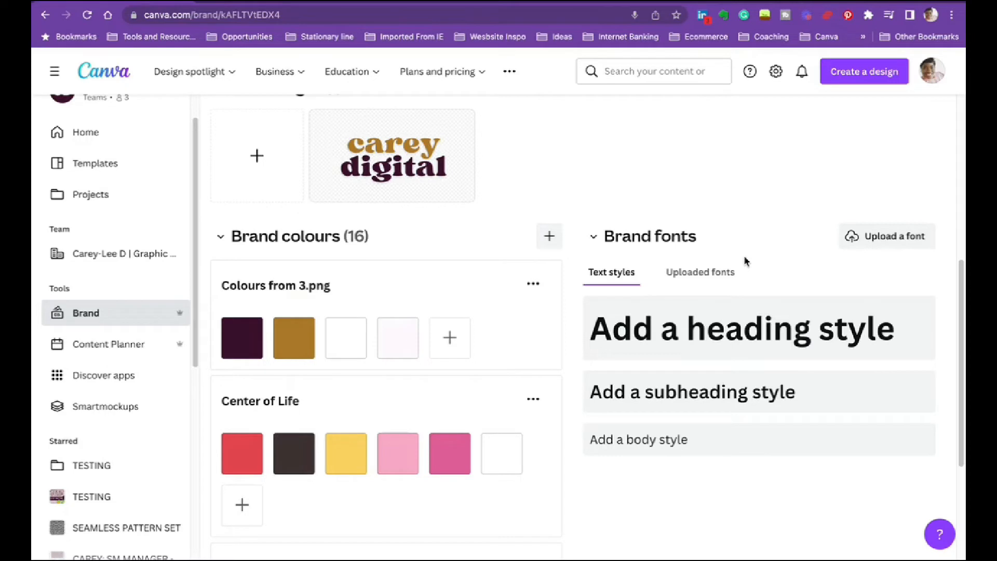
scroll(933, 312, down, 3)
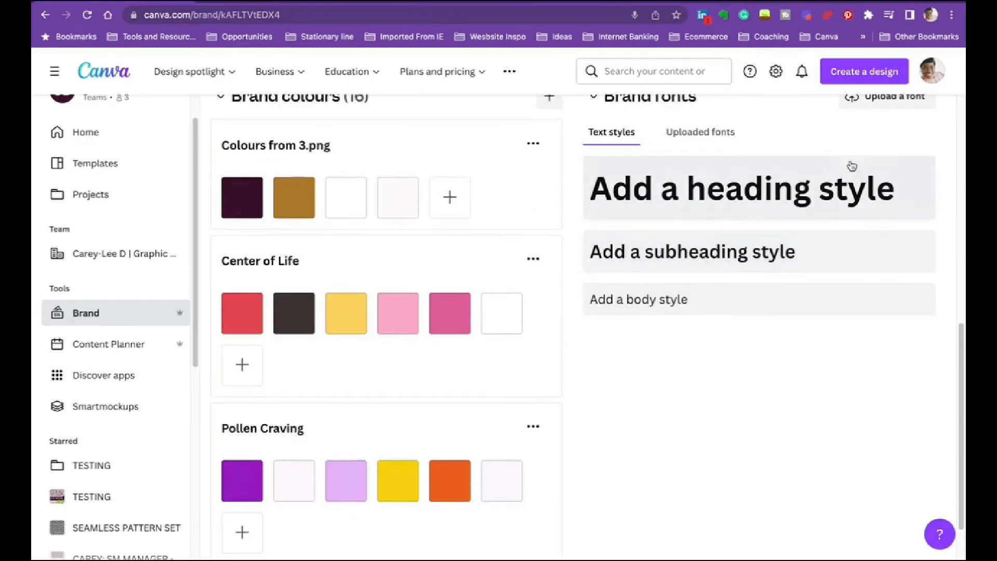
scroll(949, 310, up, 1)
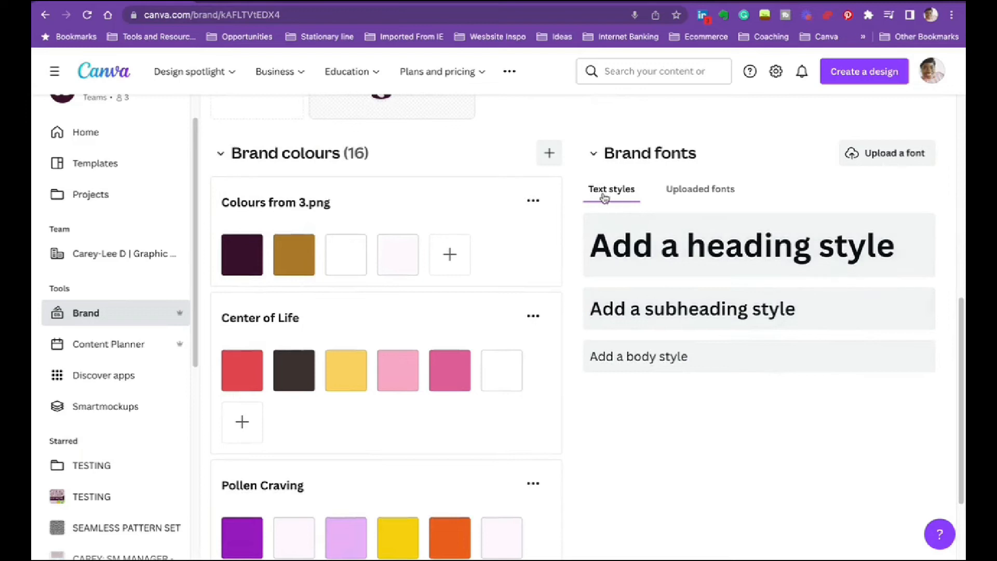
- Search fonts for the heading style by SCRIPT and browse the fonts under the suggested term cursive
click(672, 246)
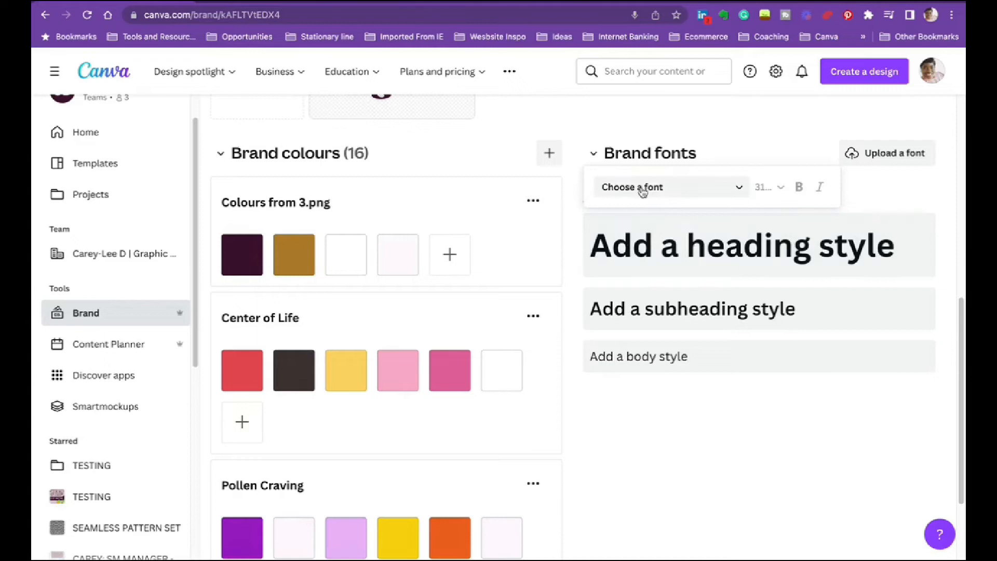
click(700, 193)
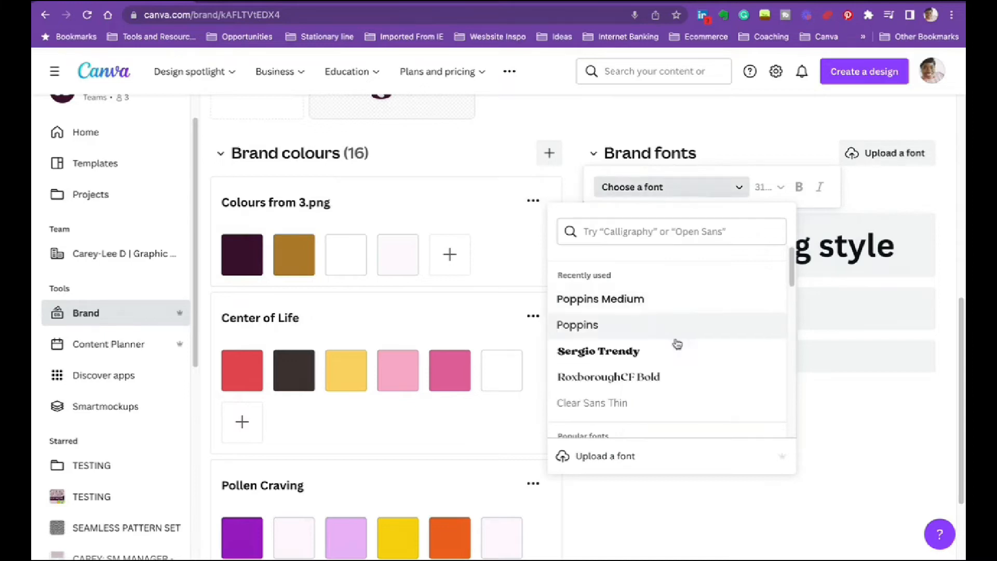
scroll(676, 345, down, 15)
scroll(663, 347, up, 15)
click(619, 239)
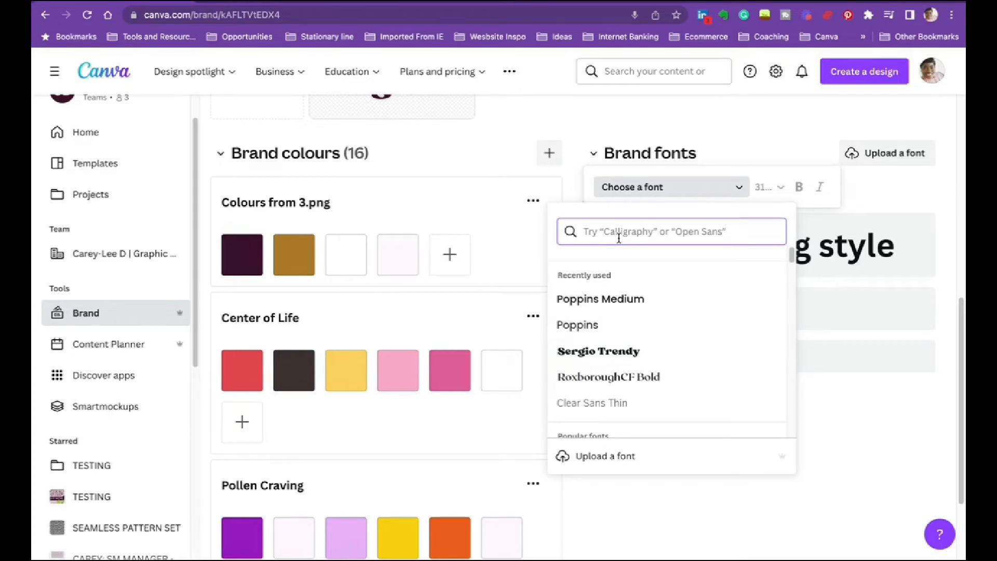
text(SCRIPT)
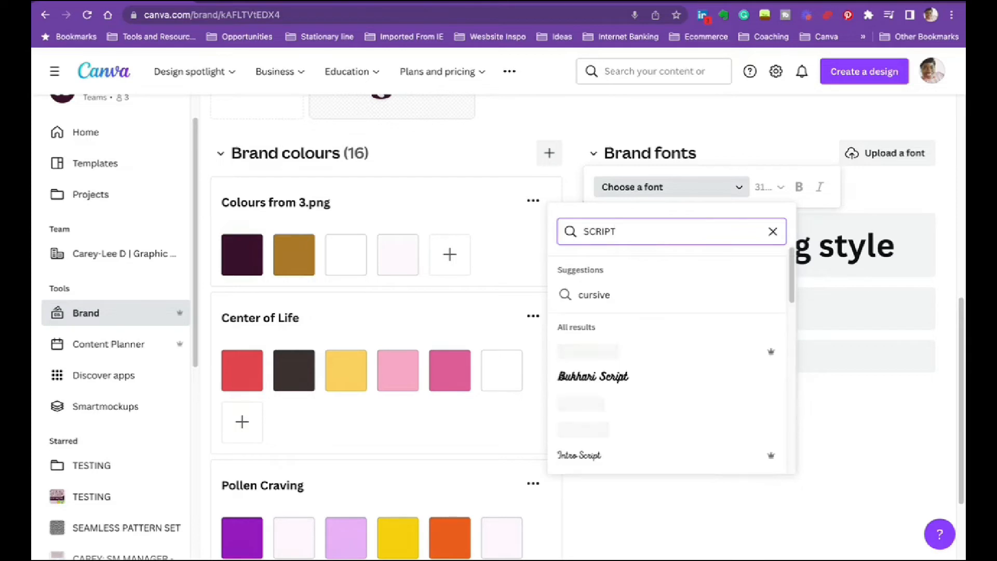
scroll(688, 394, down, 2)
scroll(689, 394, down, 3)
scroll(655, 353, up, 3)
scroll(612, 319, up, 1)
click(609, 299)
scroll(753, 364, down, 3)
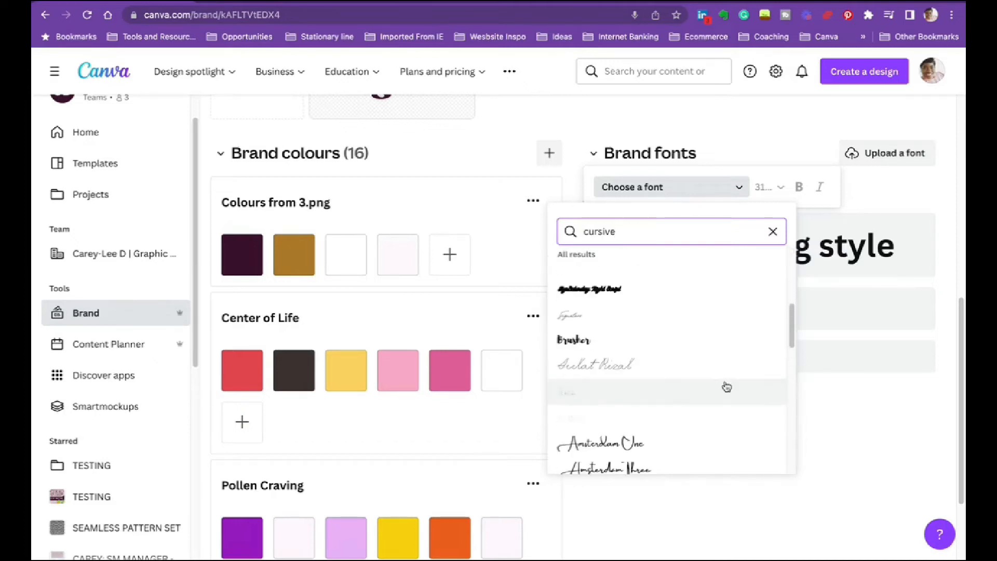
scroll(666, 374, down, 4)
- Search the heading fonts for MINIMAL and browse the matching typefaces
drag(651, 232, 577, 233)
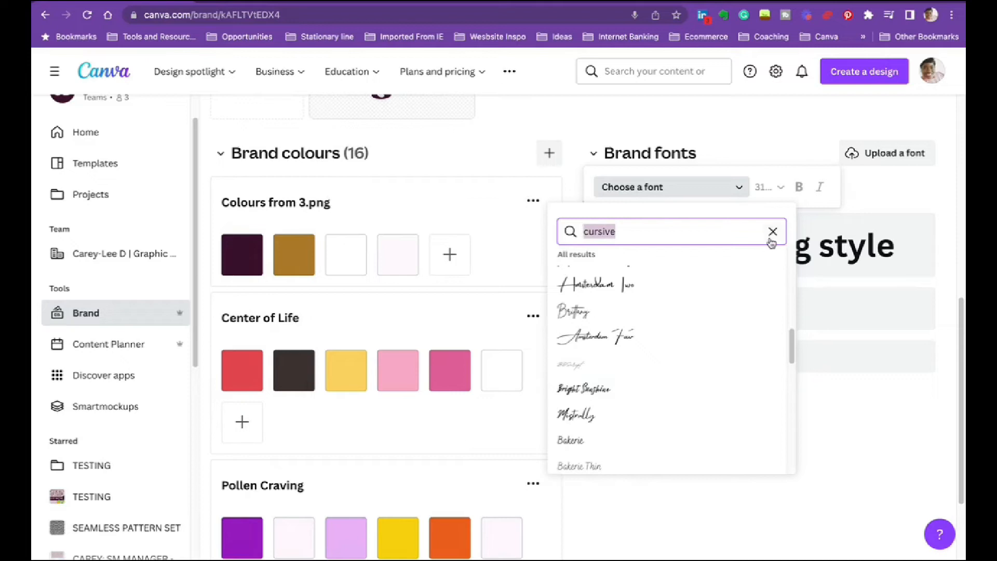
text(MINI)
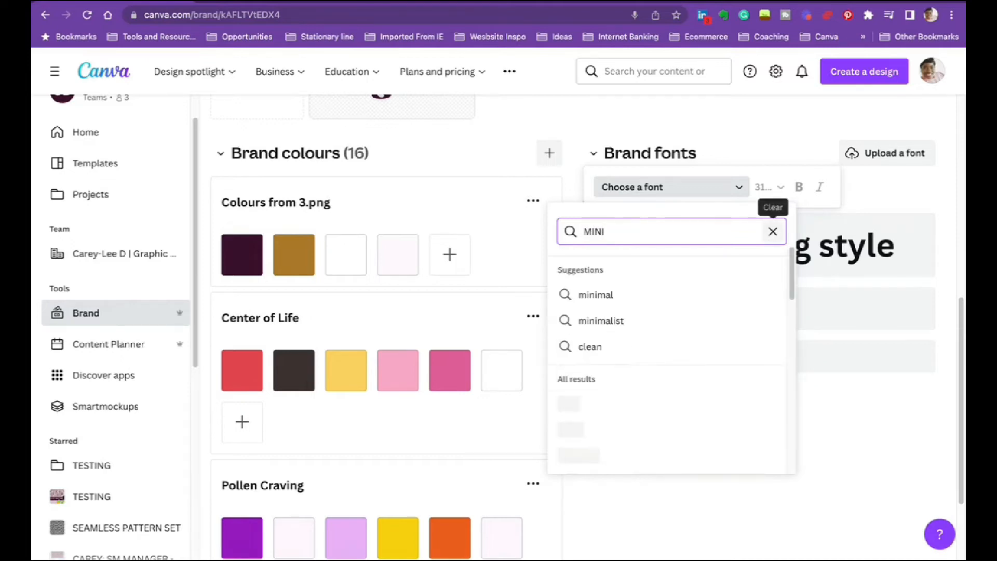
text(M)
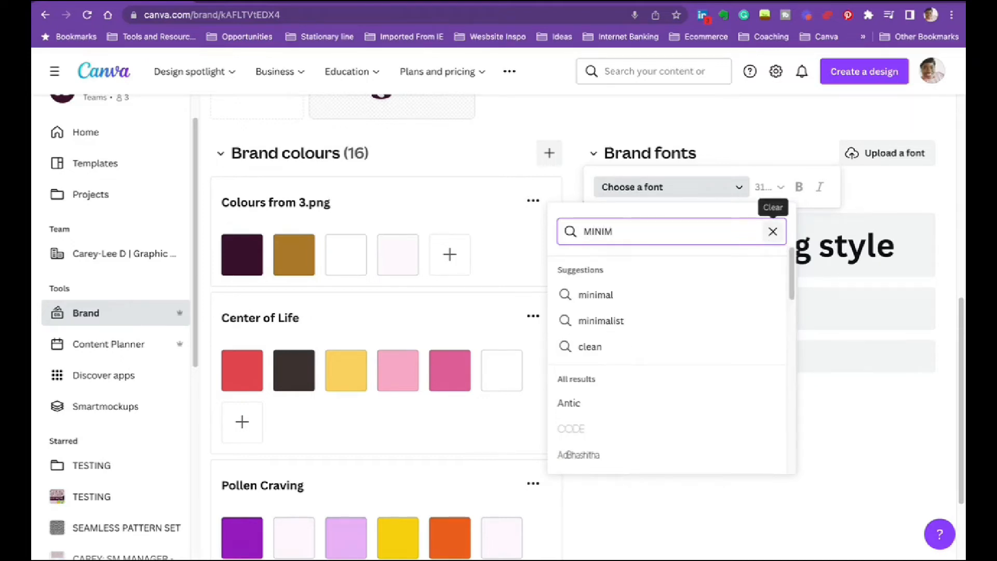
text(AL)
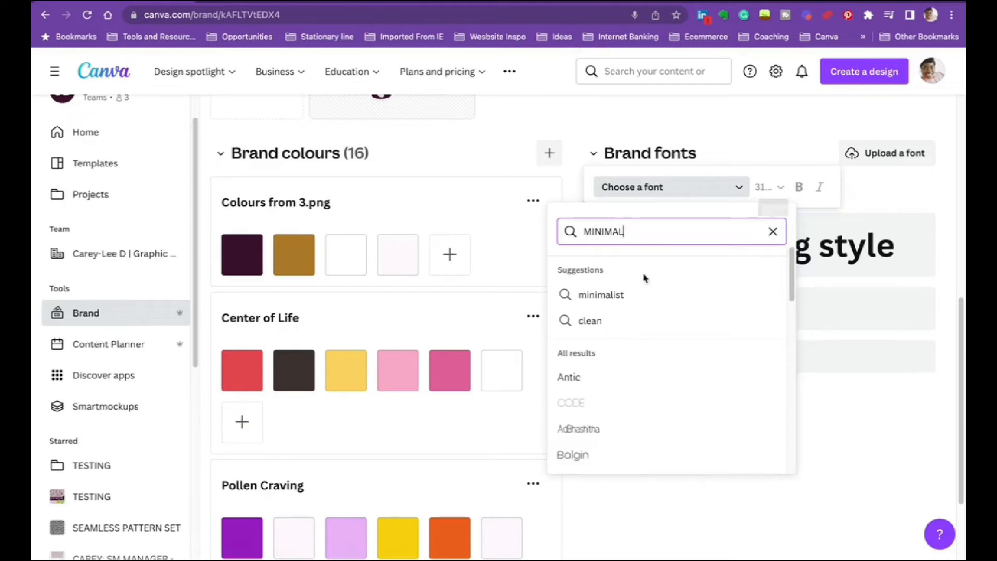
scroll(650, 397, down, 8)
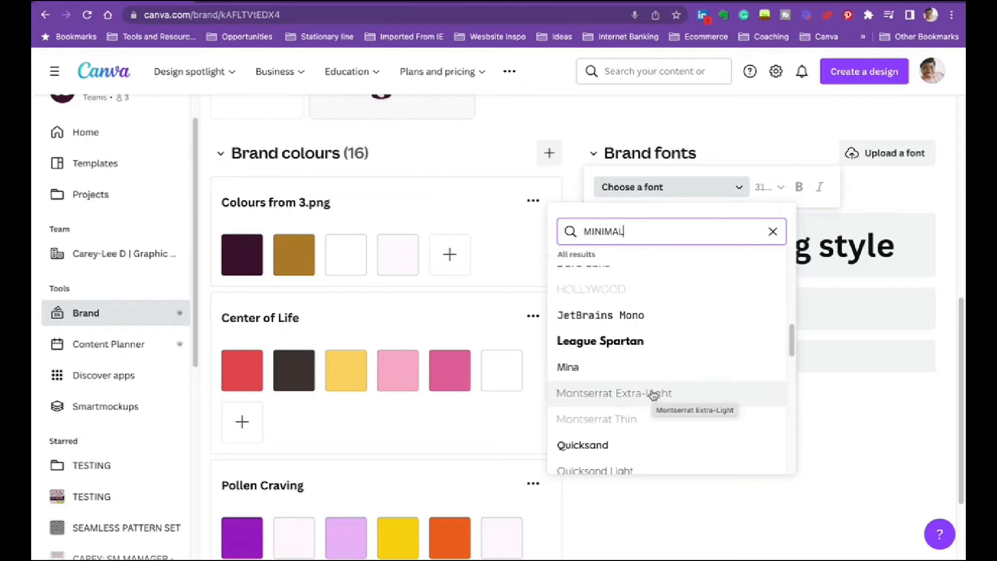
click(831, 421)
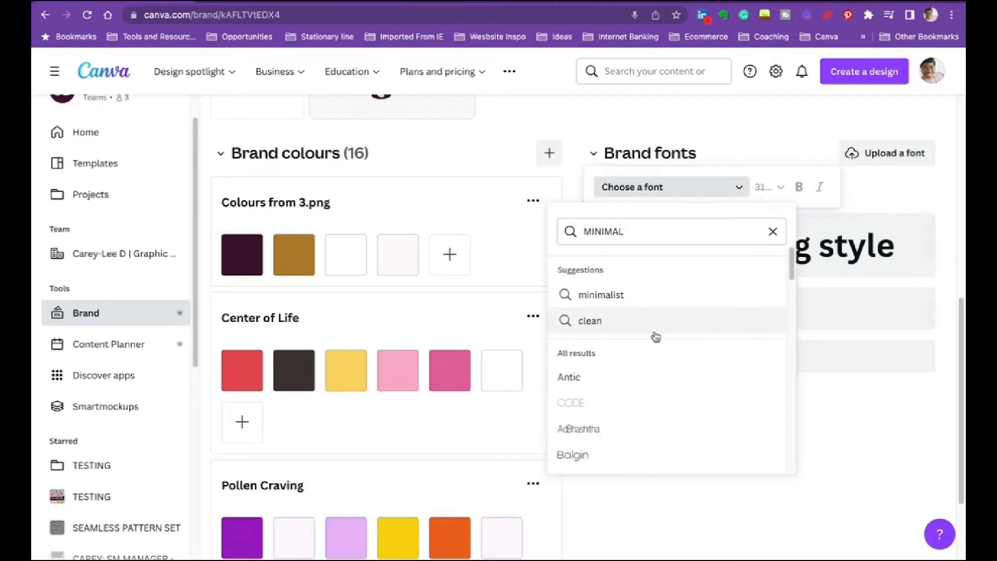
- Apply Poppins Medium to the heading style and replace it with Poppins ExtraBold by searching for POPPINS BOLD
click(773, 231)
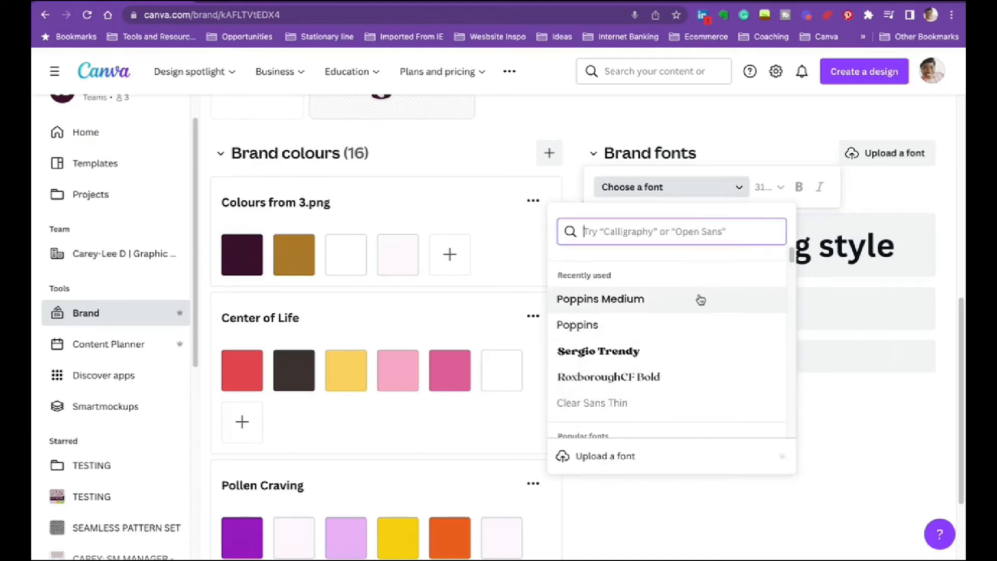
click(700, 300)
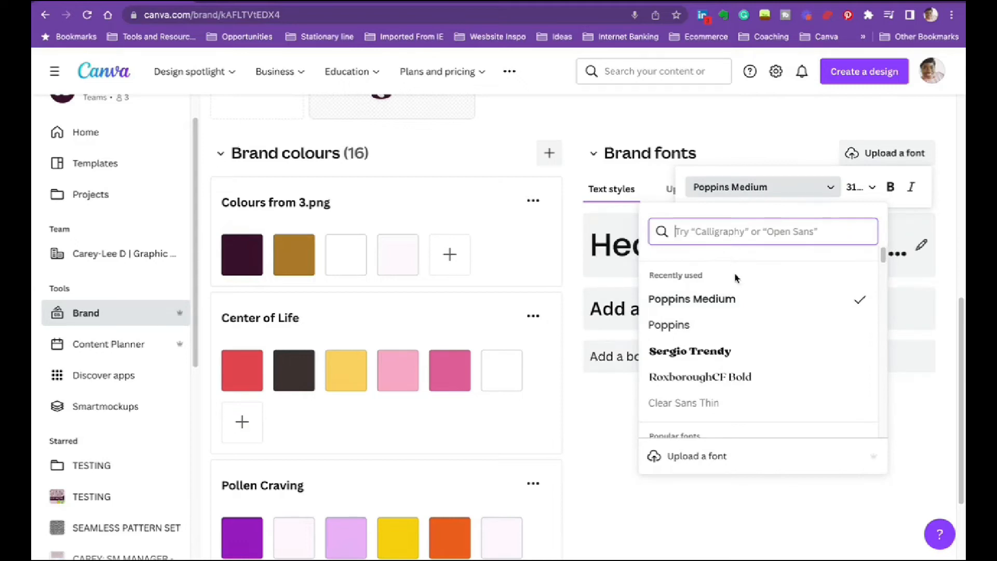
text(P)
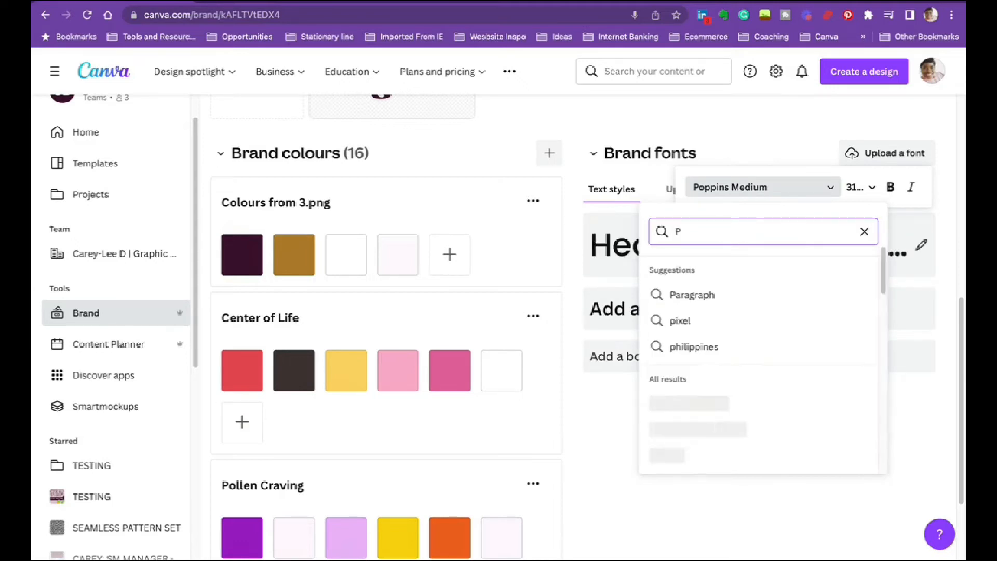
text(OPPINS BOLD)
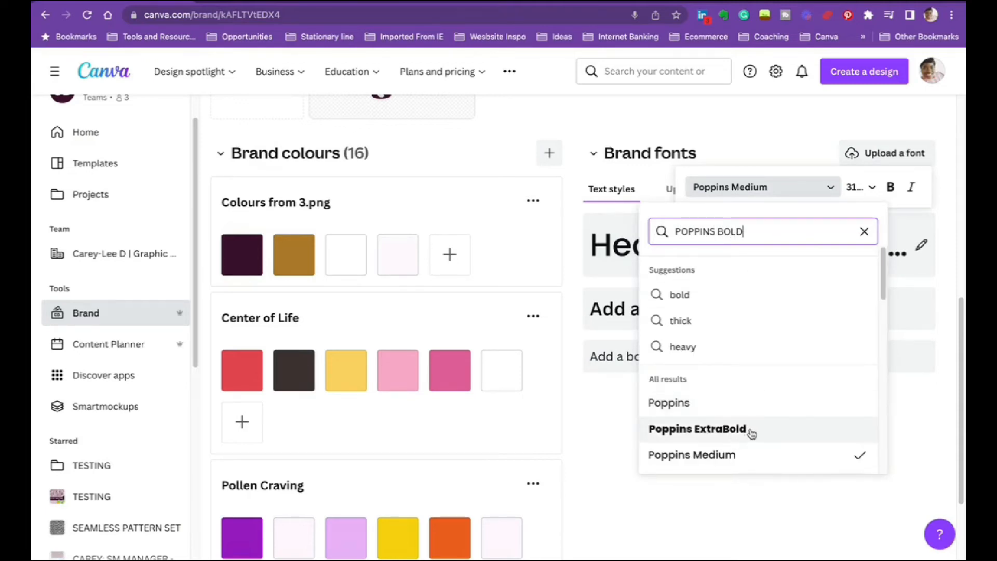
scroll(743, 421, down, 1)
click(734, 404)
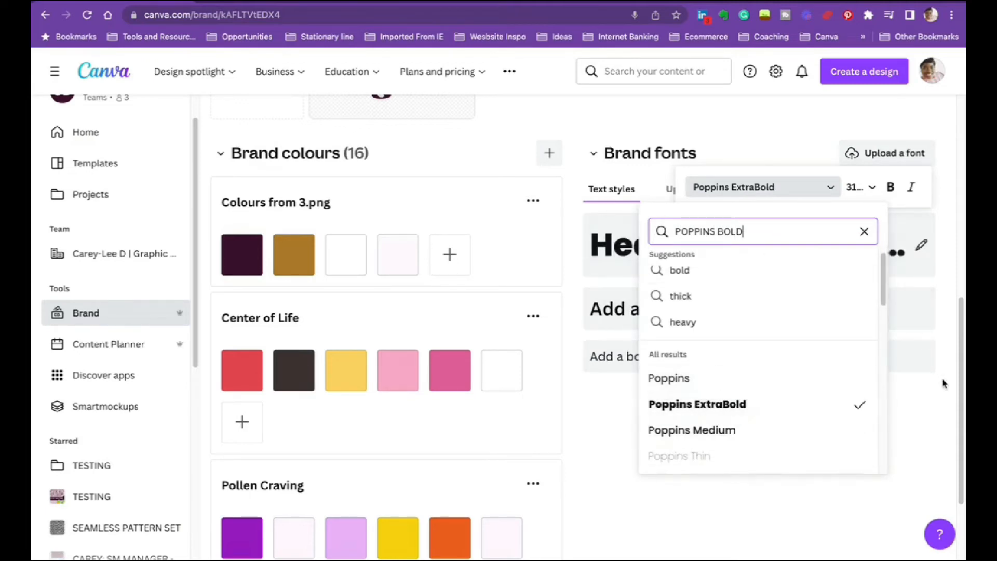
- Set the subheading style's font to Poppins Medium
click(649, 302)
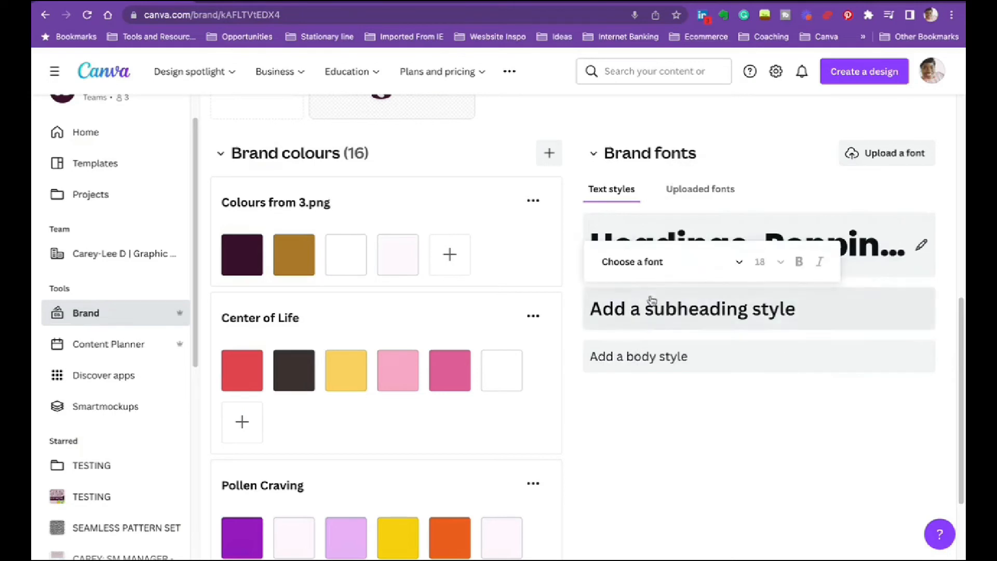
click(639, 271)
click(599, 507)
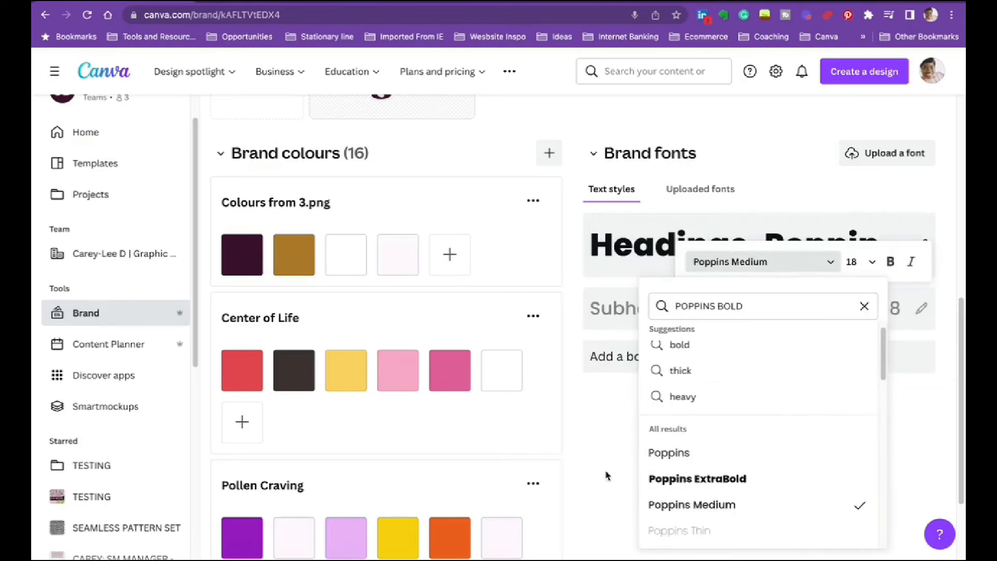
click(631, 448)
- Add a body text style to the brand fonts using Poppins
click(644, 364)
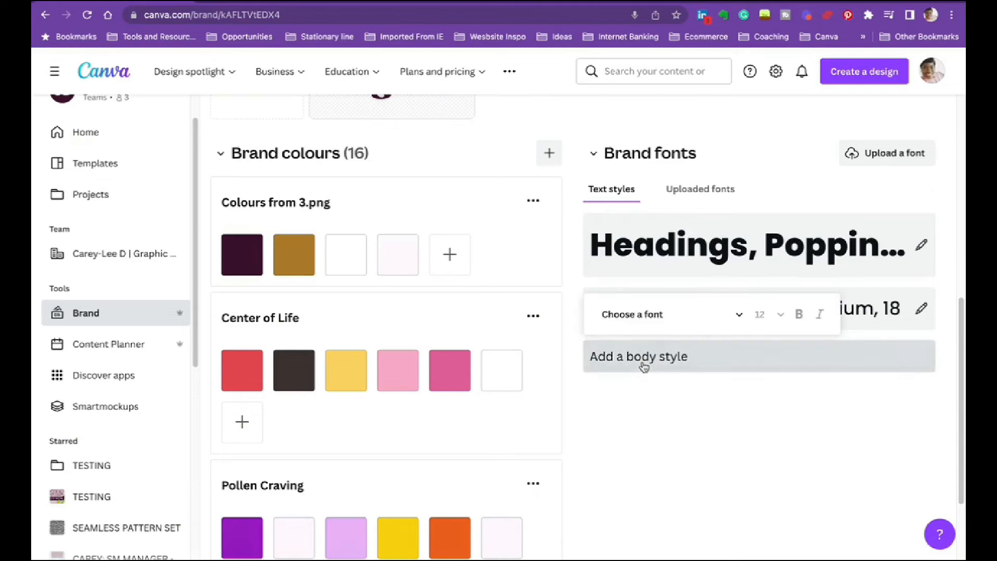
click(657, 314)
click(617, 465)
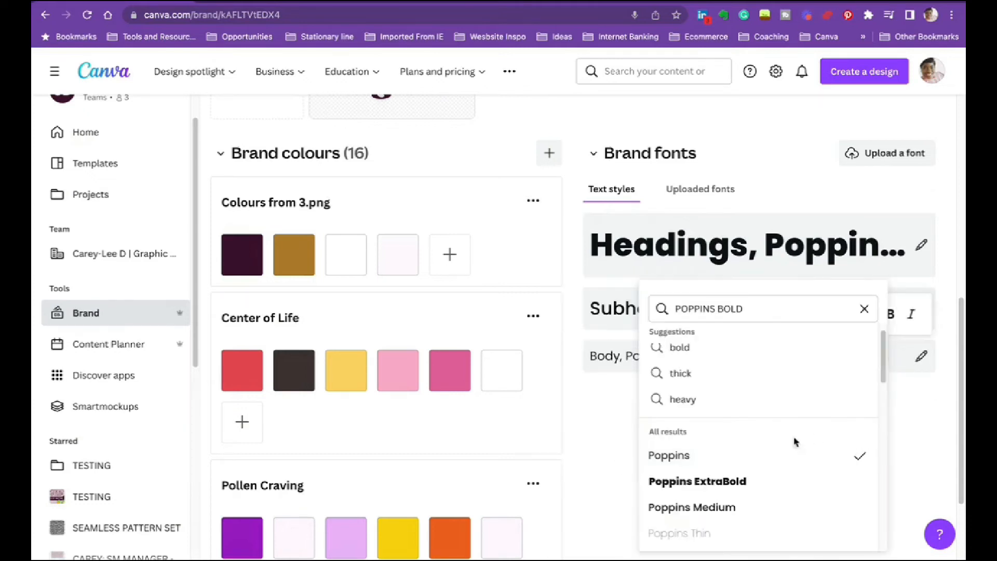
click(619, 431)
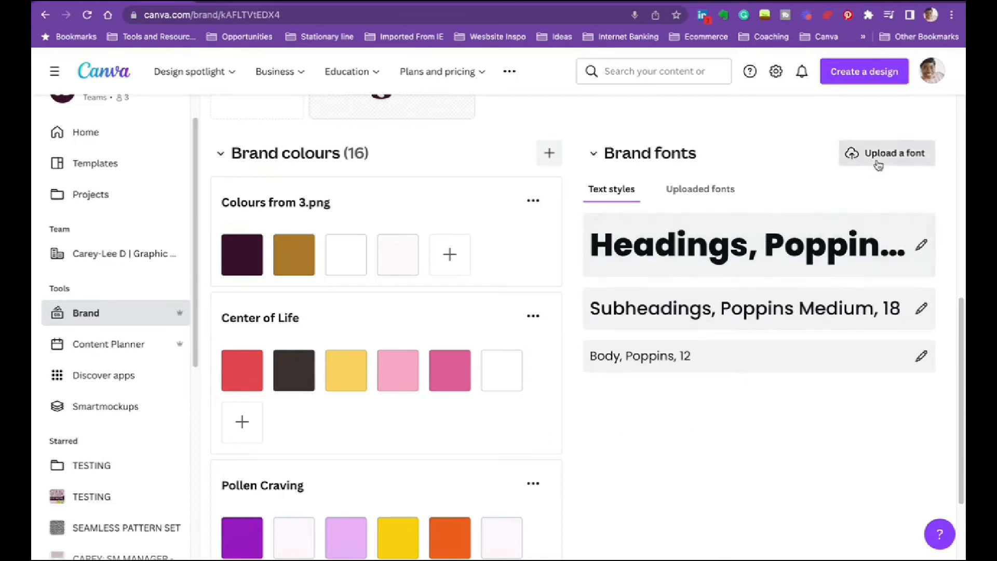
- Display the brand's uploaded fonts, and in a new browser page search the web for DAFONT and open the DaFont site
click(701, 191)
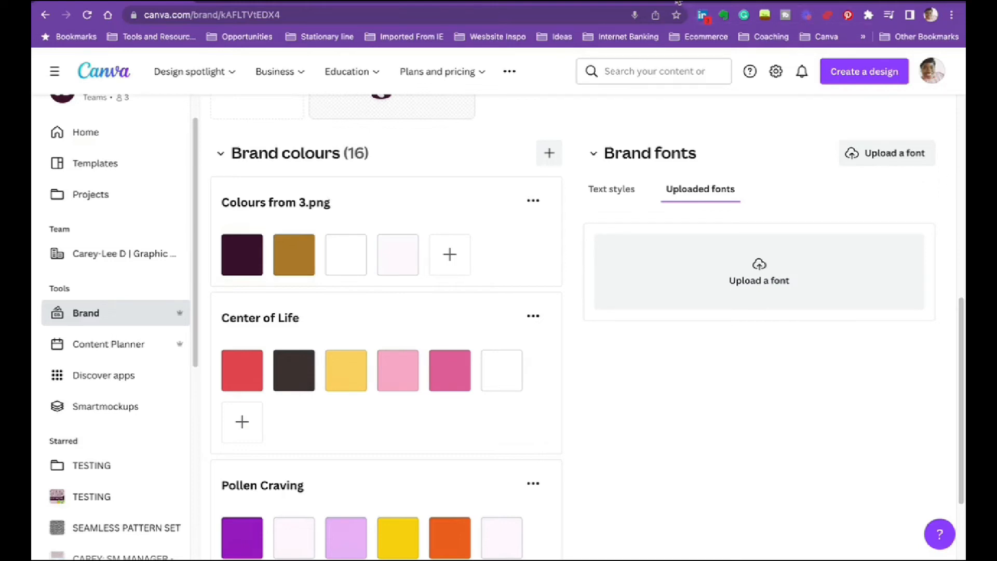
mouse_move(674, 3)
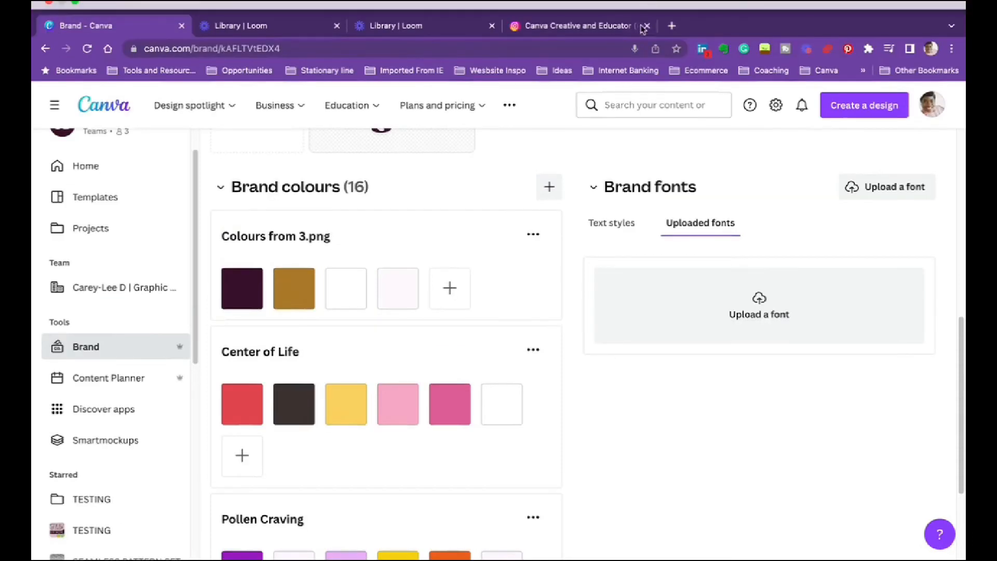
click(674, 26)
text(DAT)
text(FONT)
key(Return)
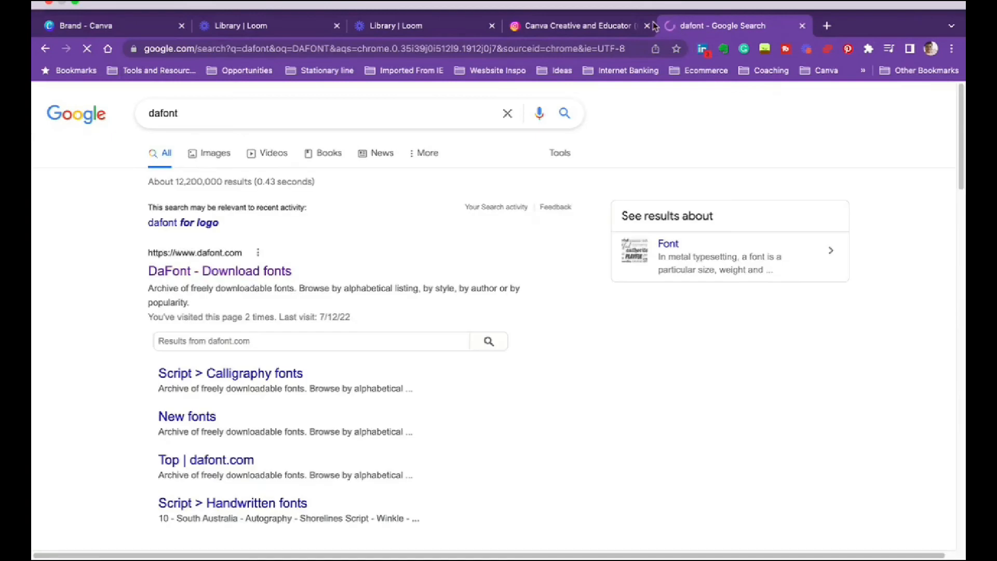
click(219, 238)
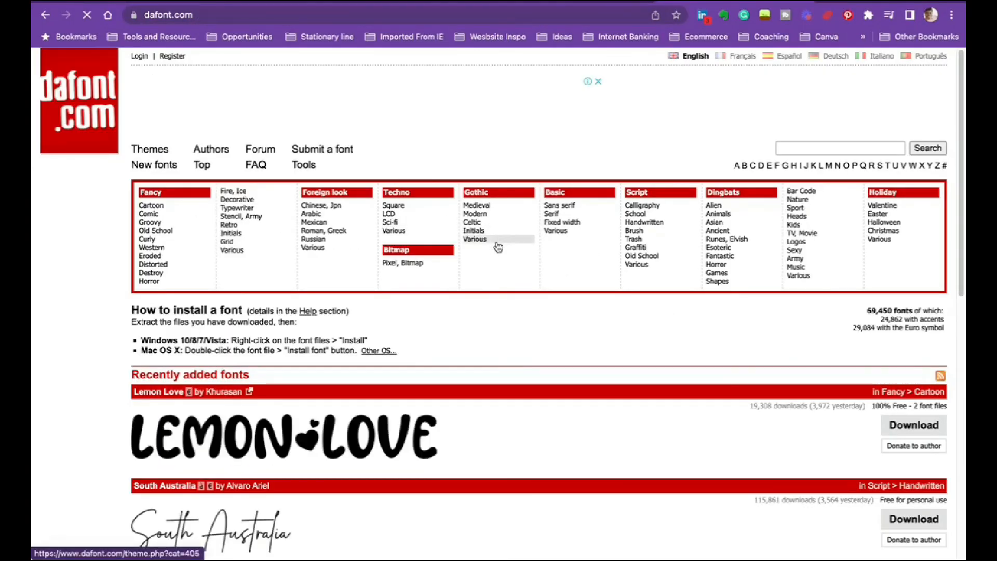
- Examine the recently added fonts on the DaFont home page and the typefaces in the Basic > Sans serif category
scroll(586, 305, down, 4)
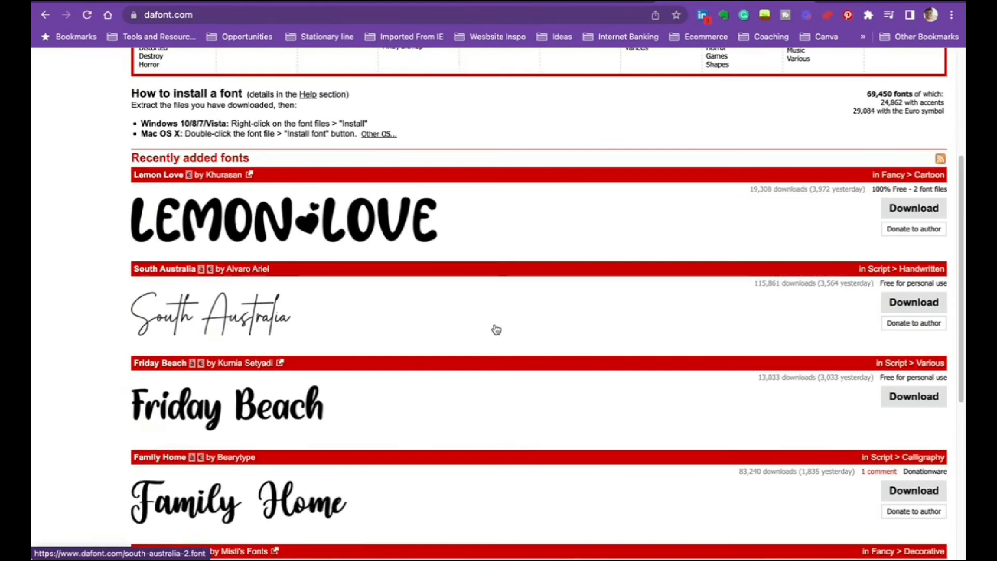
scroll(497, 333, down, 3)
scroll(496, 343, up, 7)
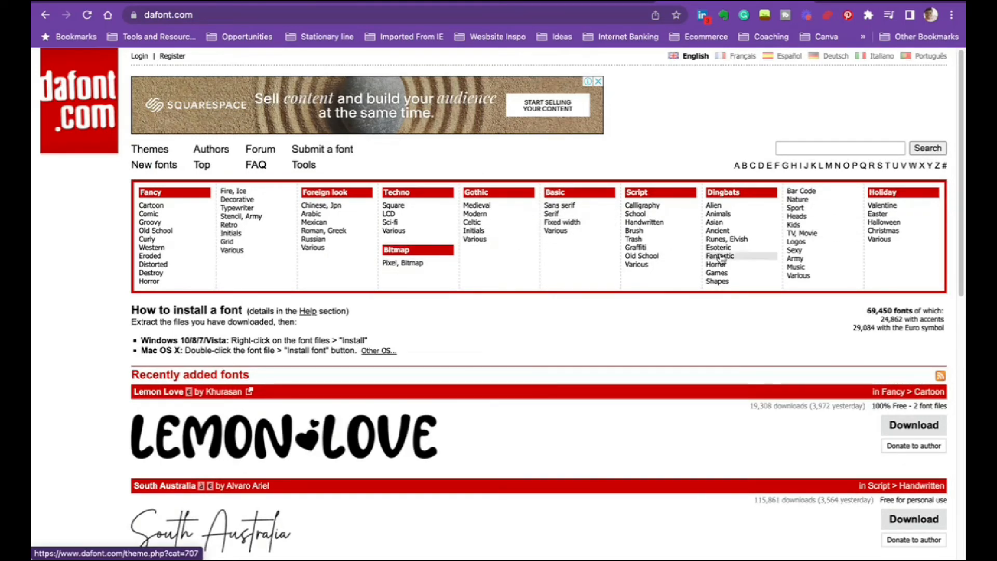
scroll(545, 307, down, 3)
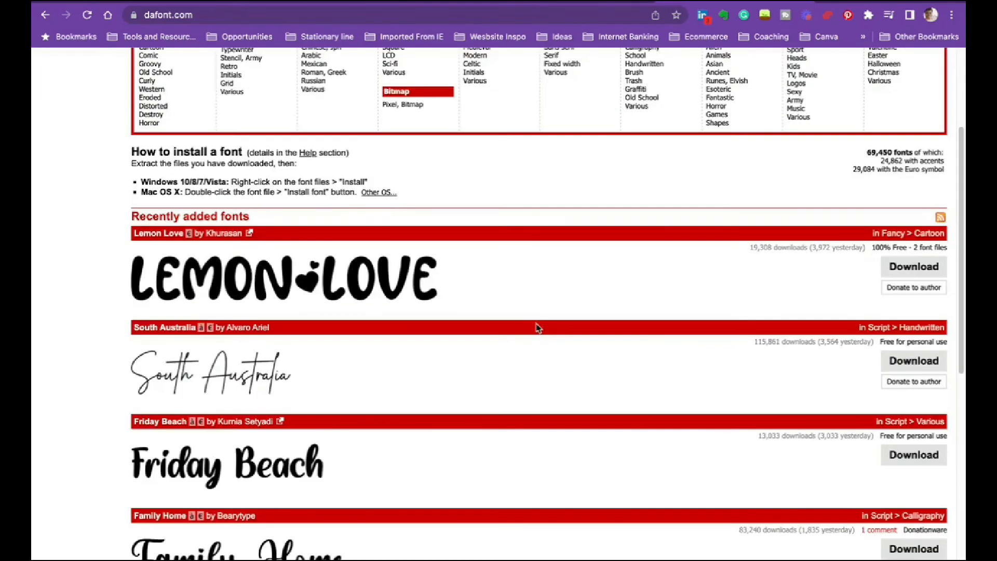
scroll(538, 328, up, 3)
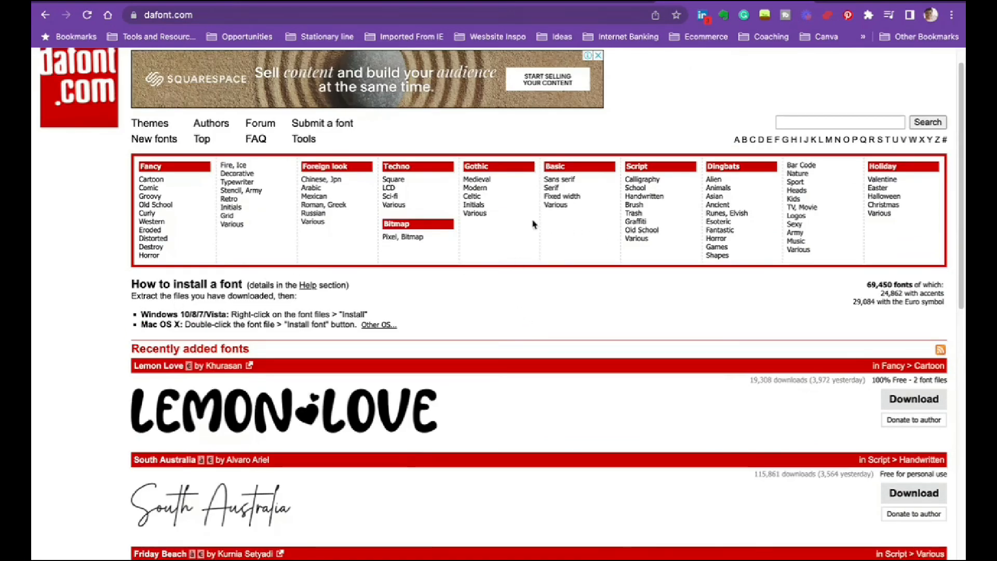
click(539, 185)
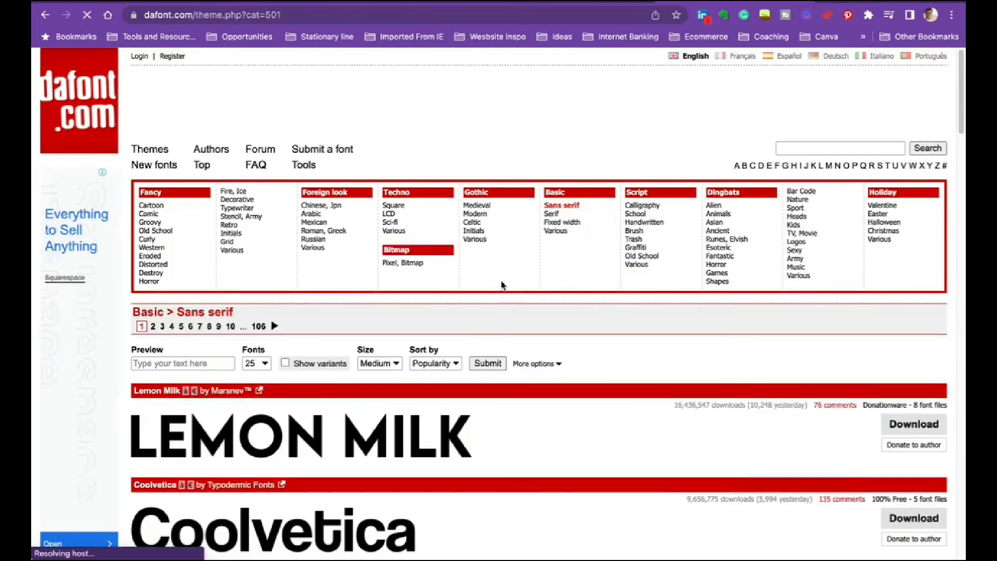
scroll(583, 374, down, 7)
scroll(587, 353, down, 3)
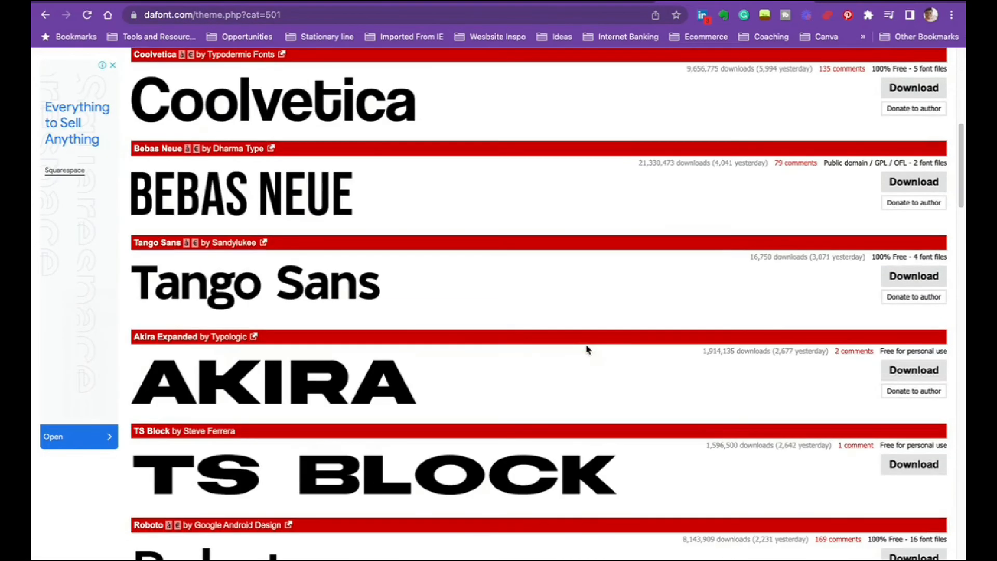
scroll(532, 341, down, 10)
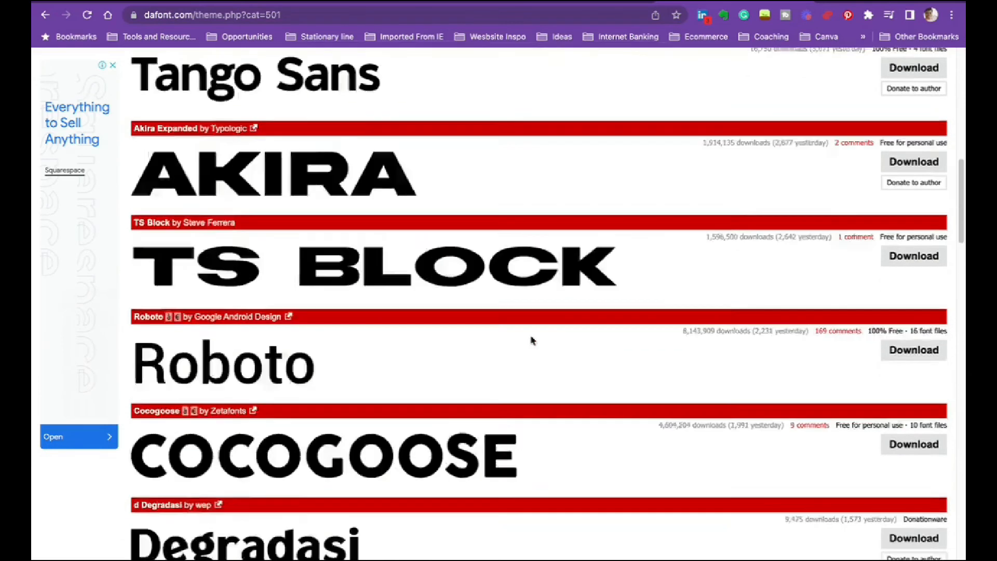
scroll(530, 339, down, 4)
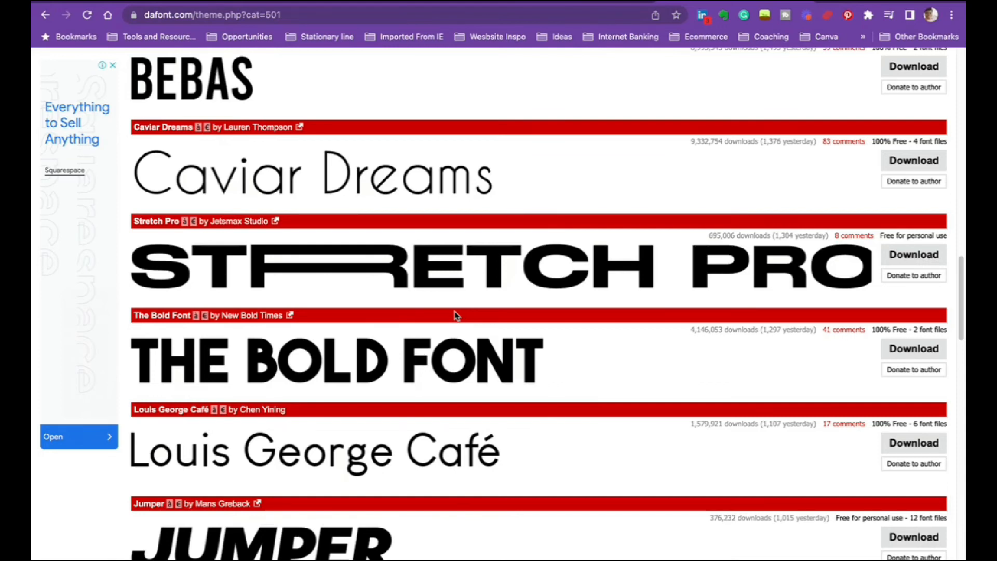
scroll(624, 311, down, 4)
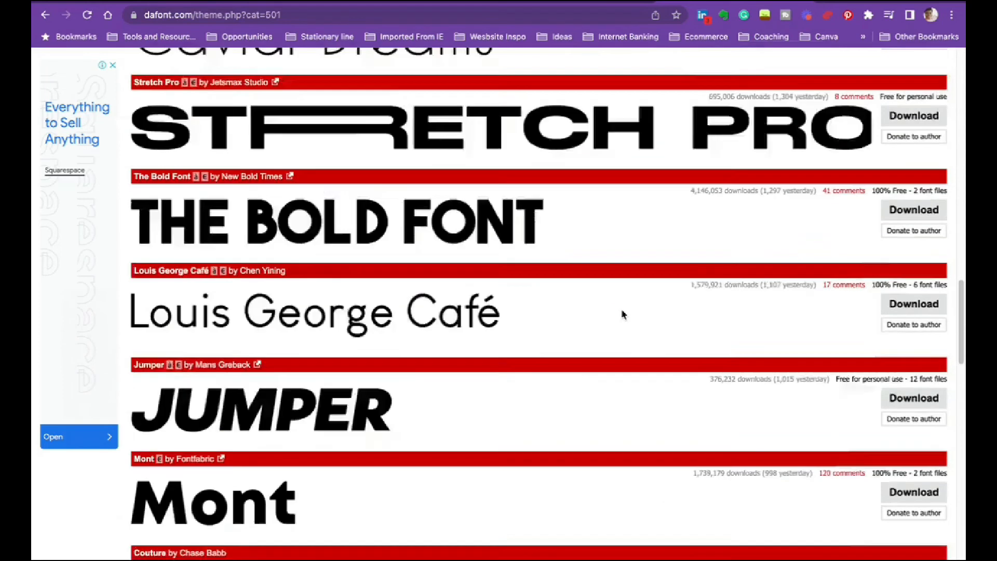
- Download the Jumper font and save it as jumper_3 in the Downloads folder
click(930, 332)
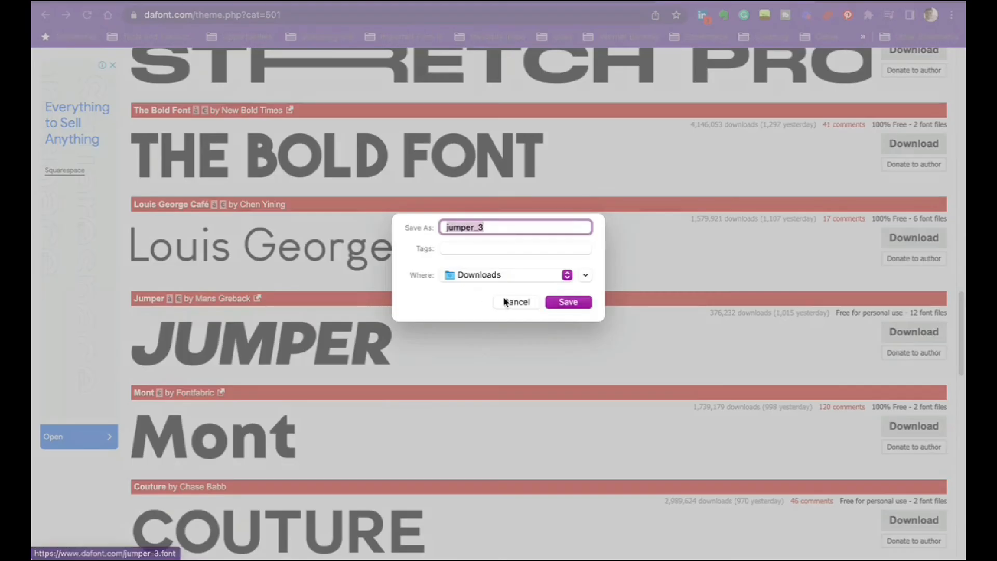
click(568, 303)
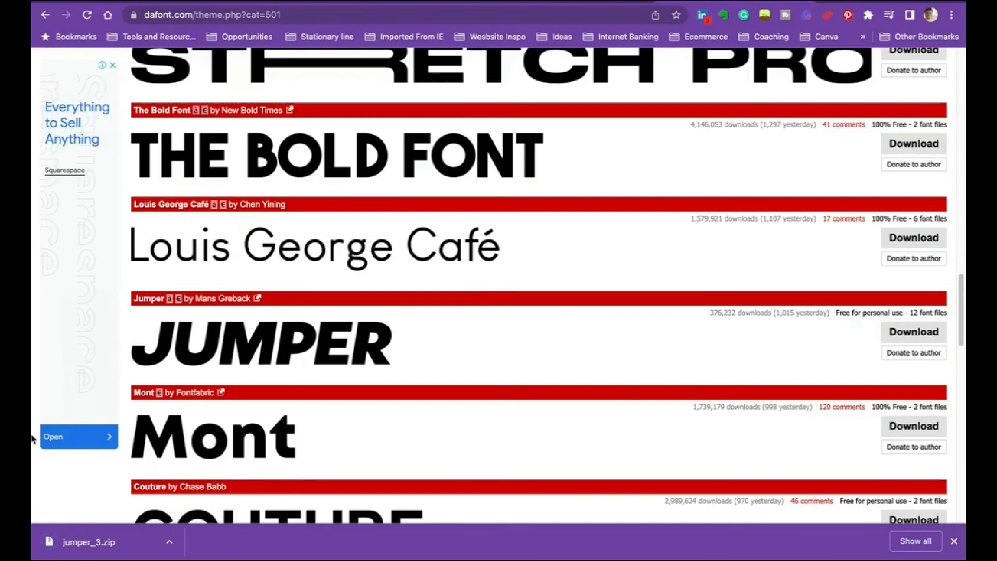
click(954, 541)
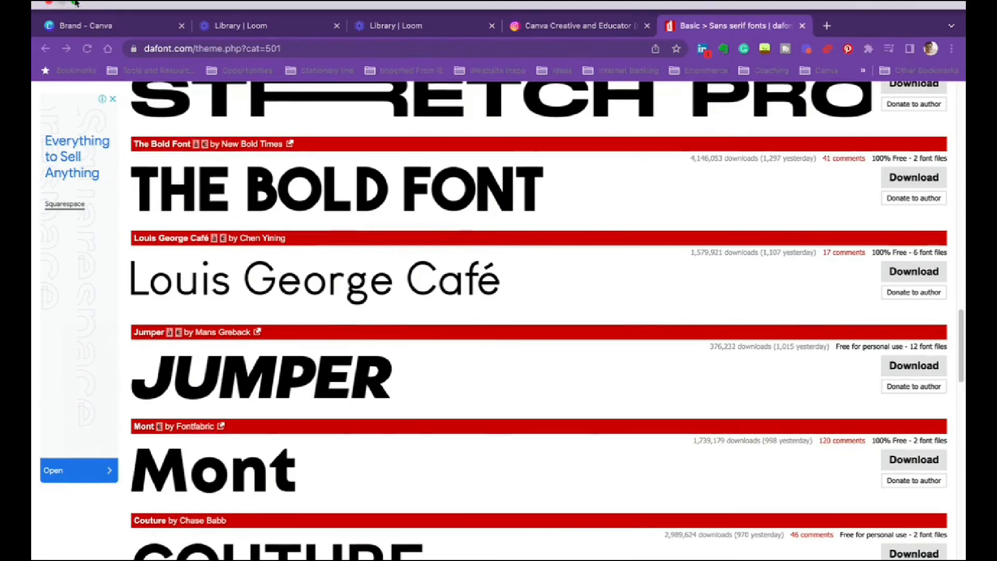
- Switch to Finder, extract jumper_3.zip in the Downloads folder and open the extracted jumper_3 folder
click(72, 6)
click(70, 539)
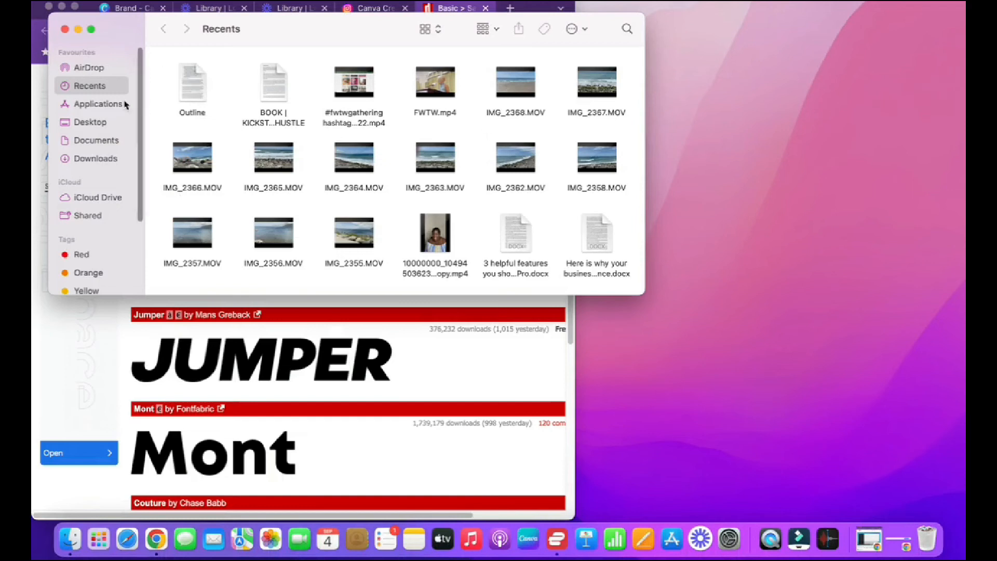
click(81, 159)
right_click(197, 91)
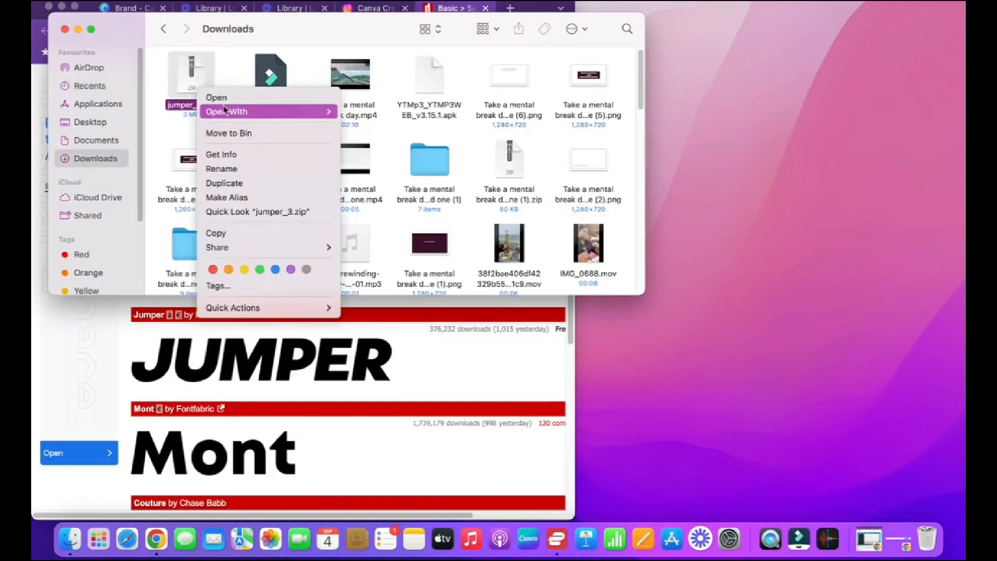
mouse_move(227, 111)
click(400, 111)
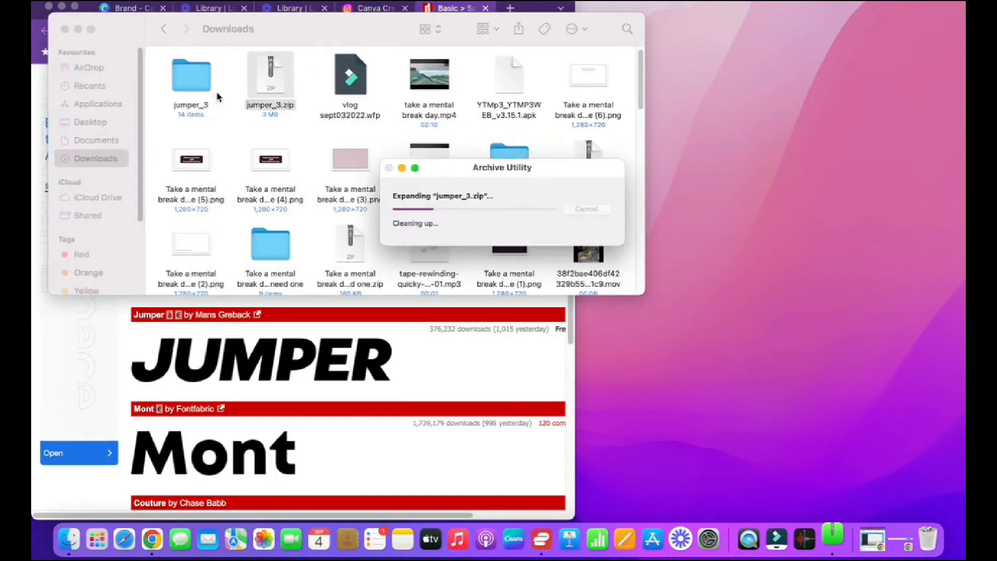
double_click(200, 86)
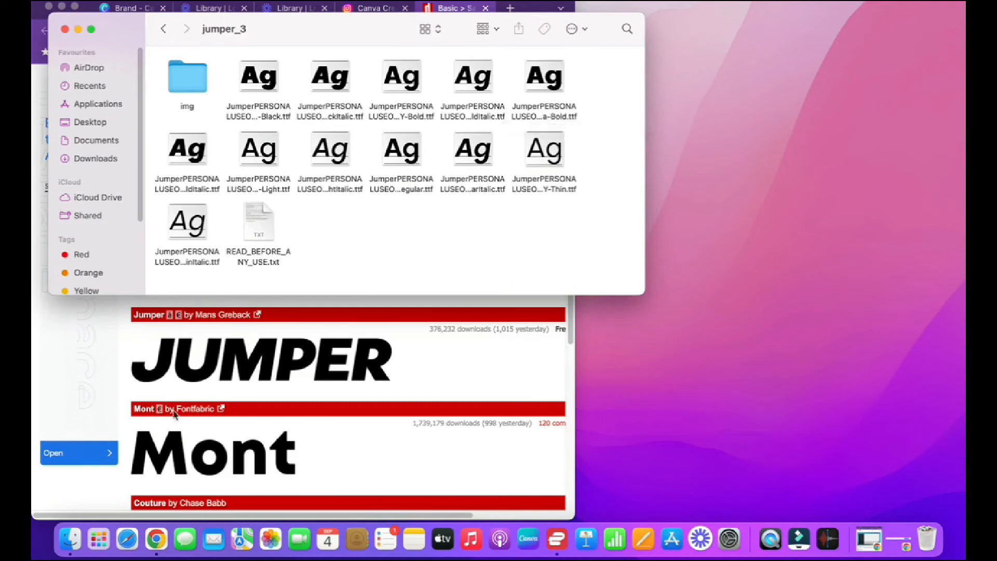
- Return to the Canva Brand page, start a font upload and open the jumper_3 folder in Downloads
click(155, 540)
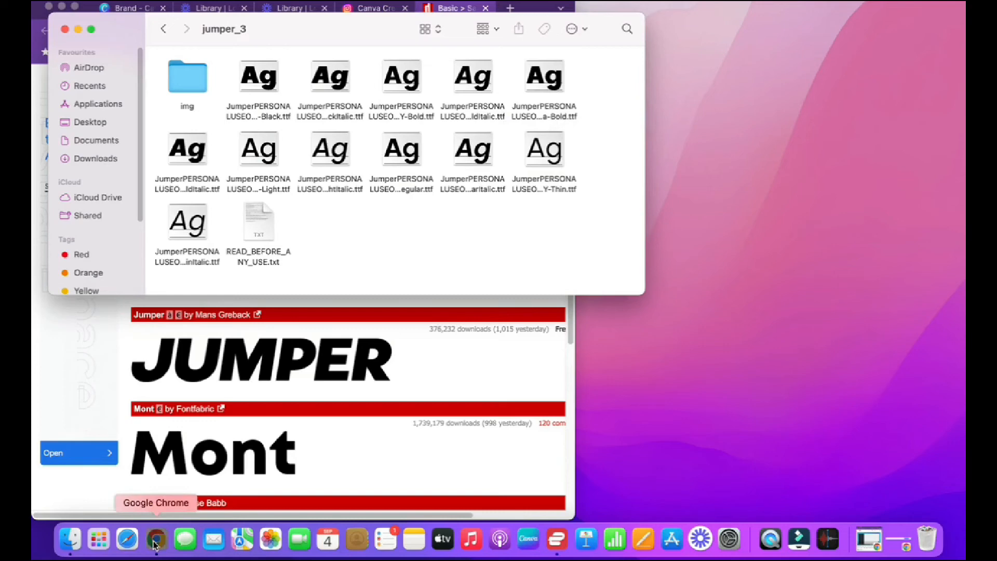
click(75, 8)
click(139, 4)
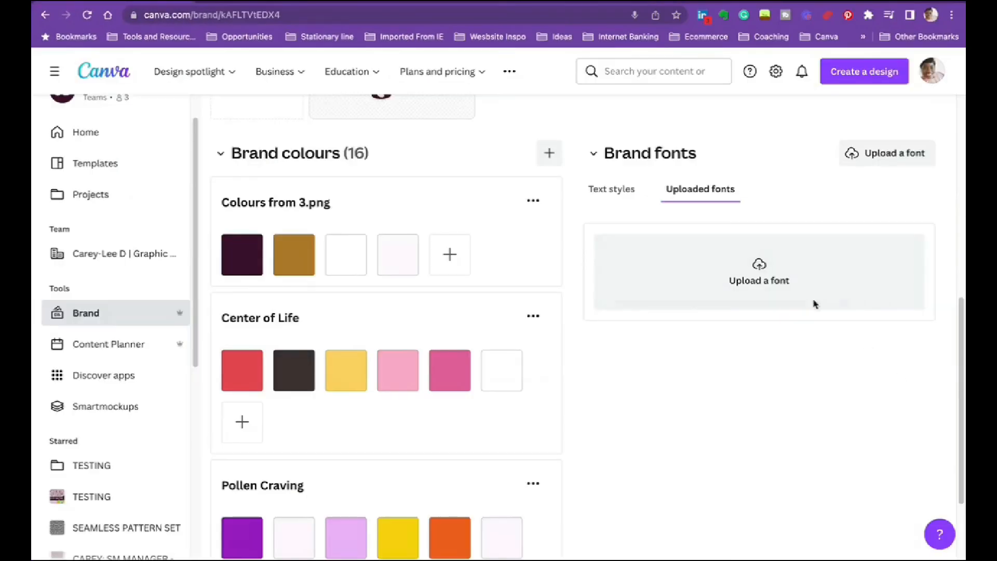
click(782, 288)
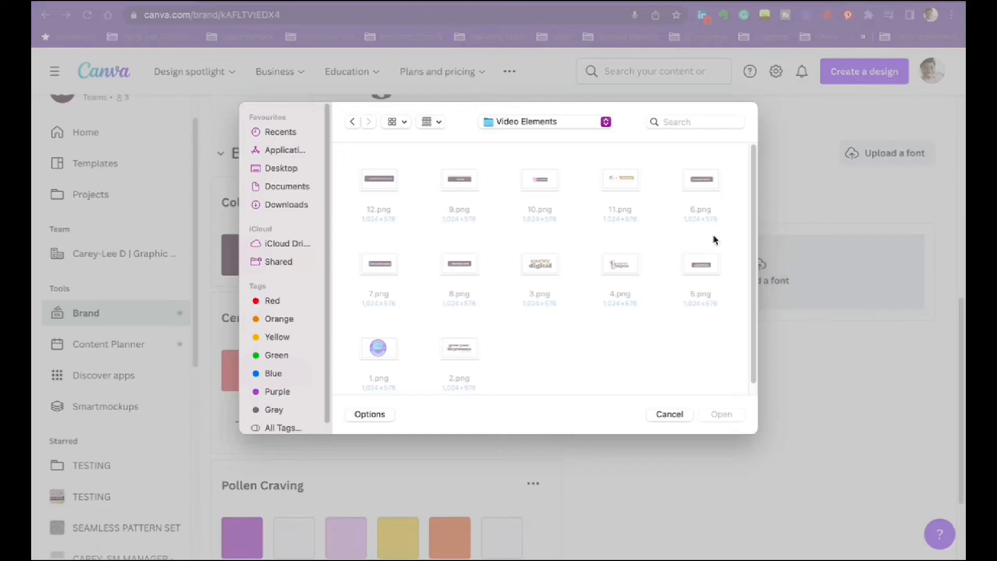
click(287, 206)
click(381, 190)
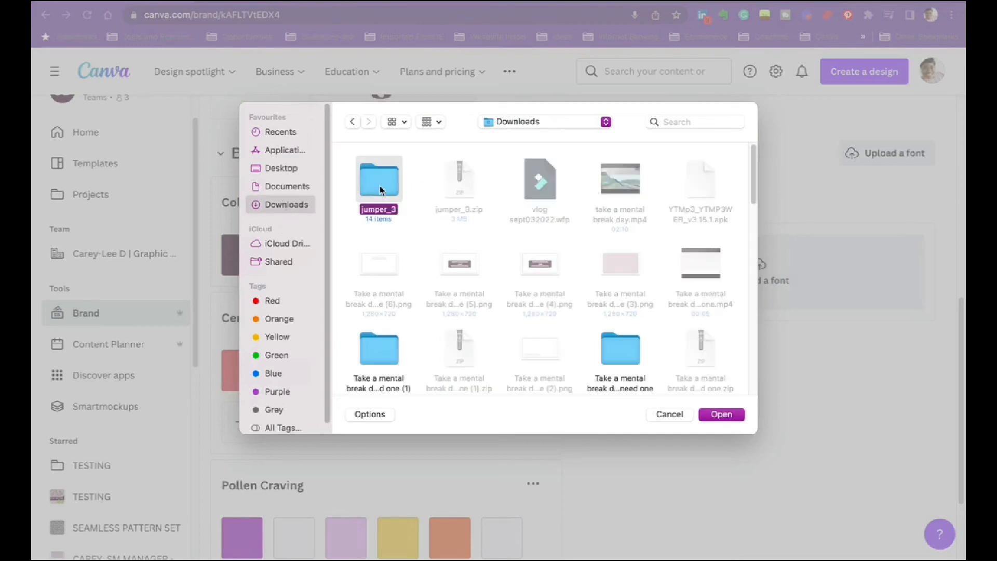
double_click(380, 187)
- Upload all the Jumper .ttf files from the jumper_3 folder and confirm the right to use the fonts
drag(744, 307, 334, 165)
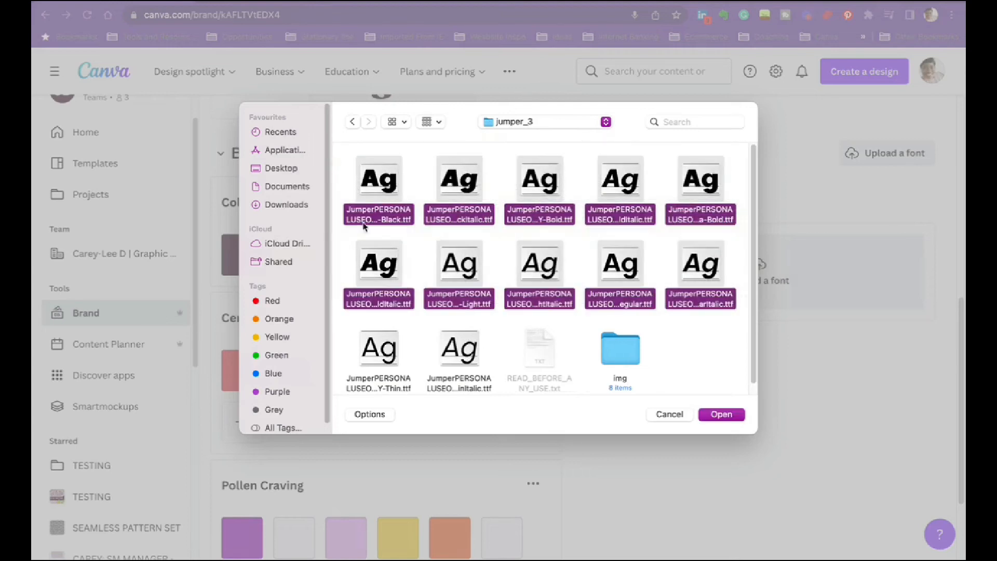
super+click(406, 354)
super+click(449, 354)
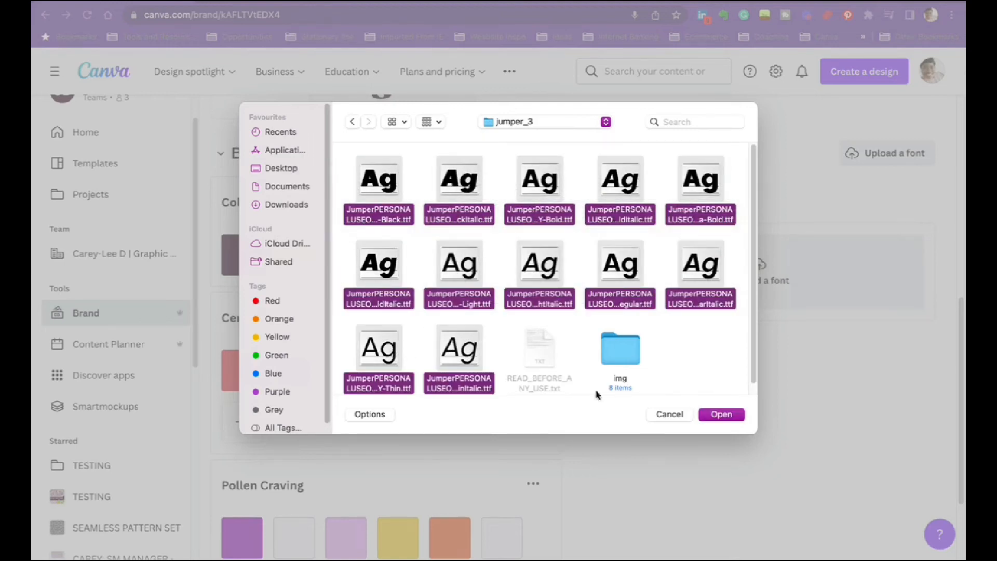
click(722, 414)
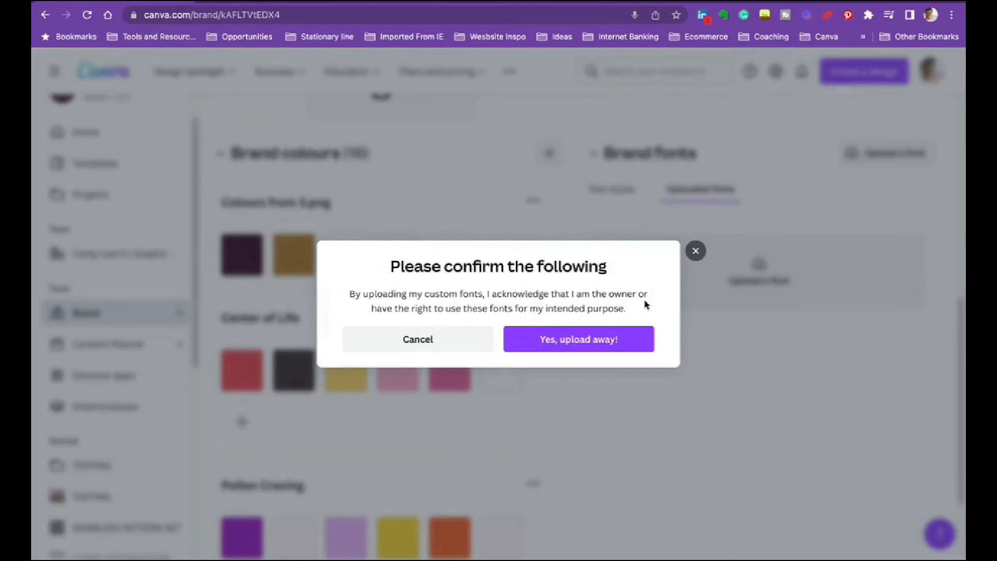
click(552, 339)
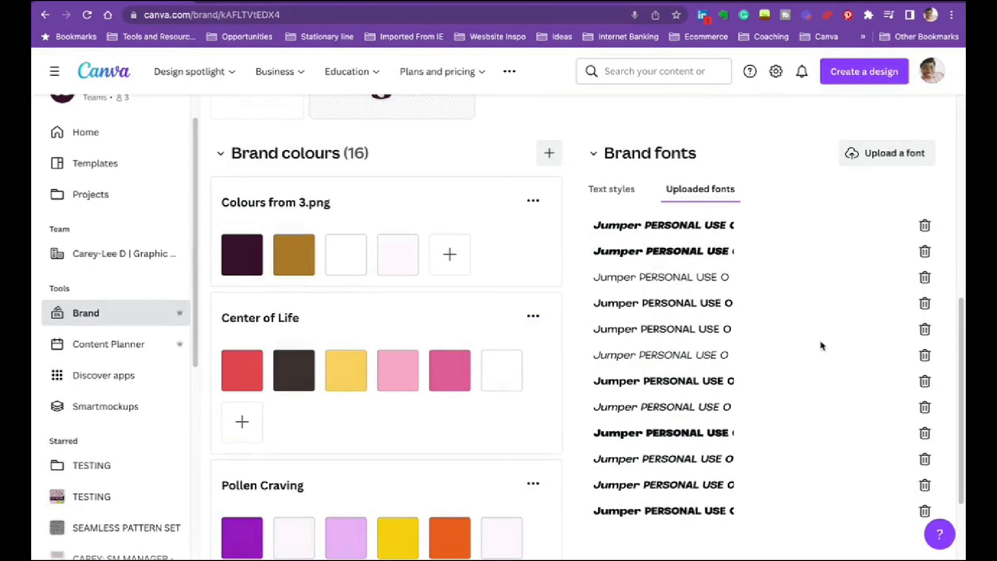
- Look through the uploaded Jumper fonts and return to the brand's text styles
scroll(704, 253, up, 2)
scroll(671, 402, down, 4)
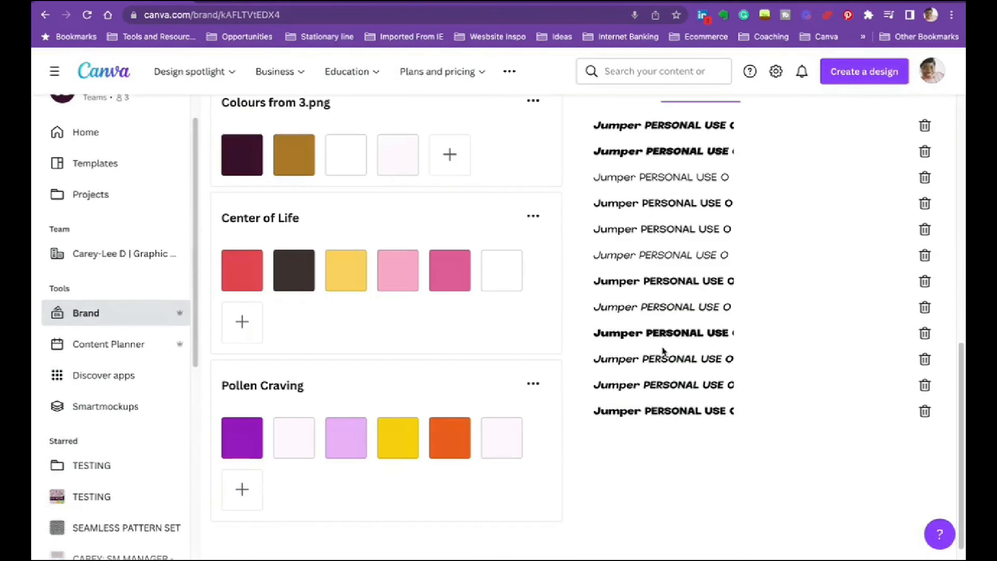
scroll(803, 375, up, 2)
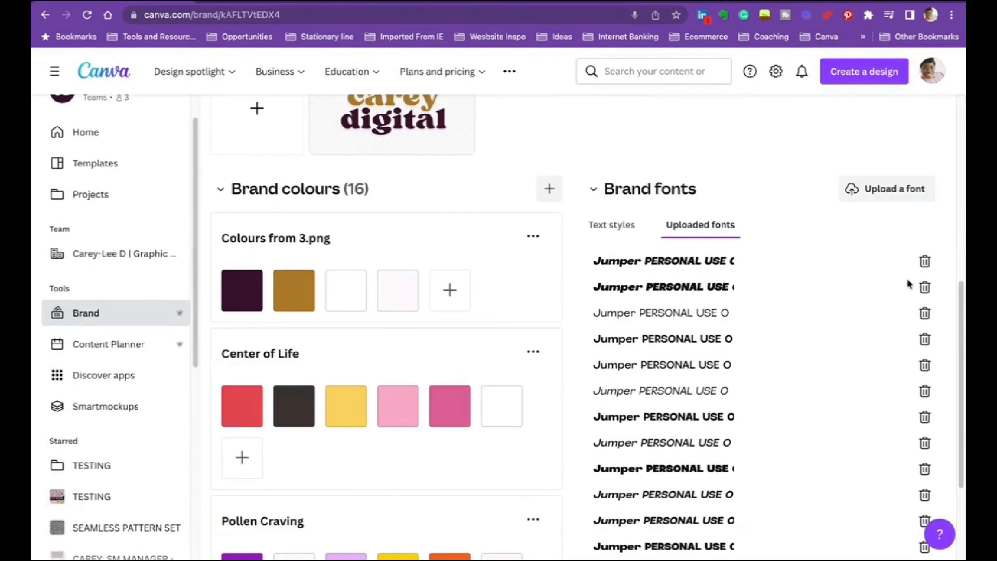
scroll(758, 312, down, 2)
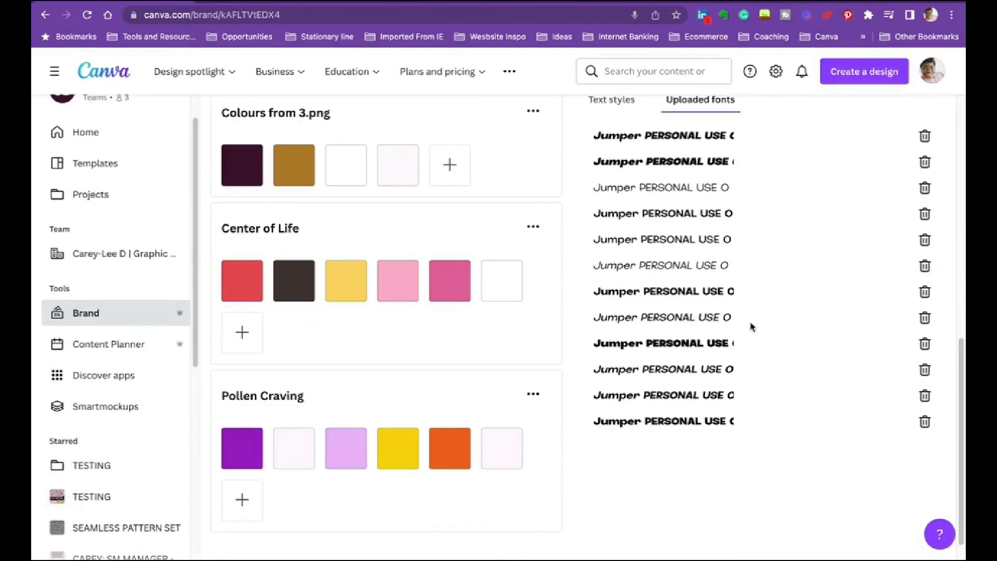
scroll(702, 190, up, 2)
click(614, 179)
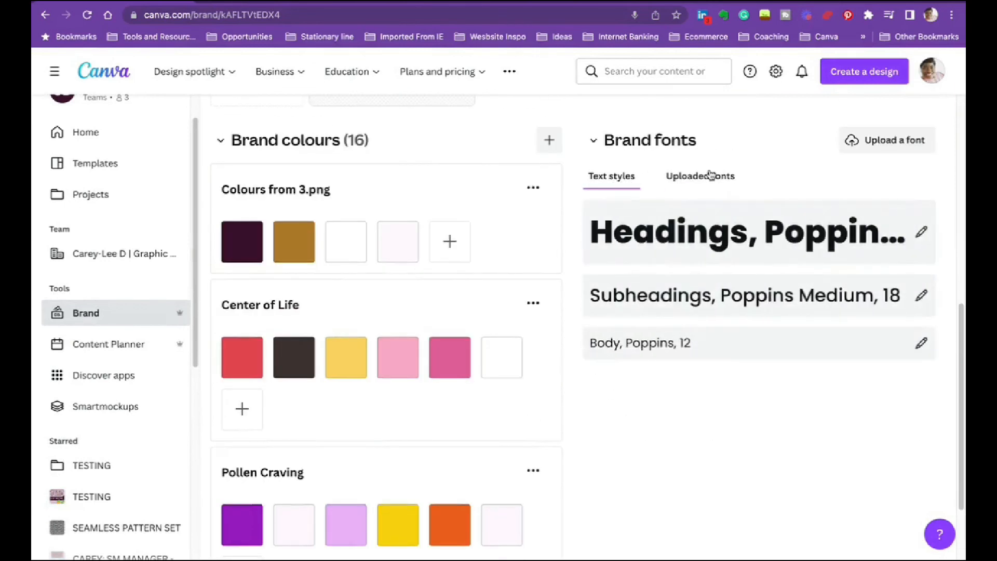
- Check the uploaded fonts, search for "JUM" and set the Headings text style to a bold upright Jumper font
click(708, 176)
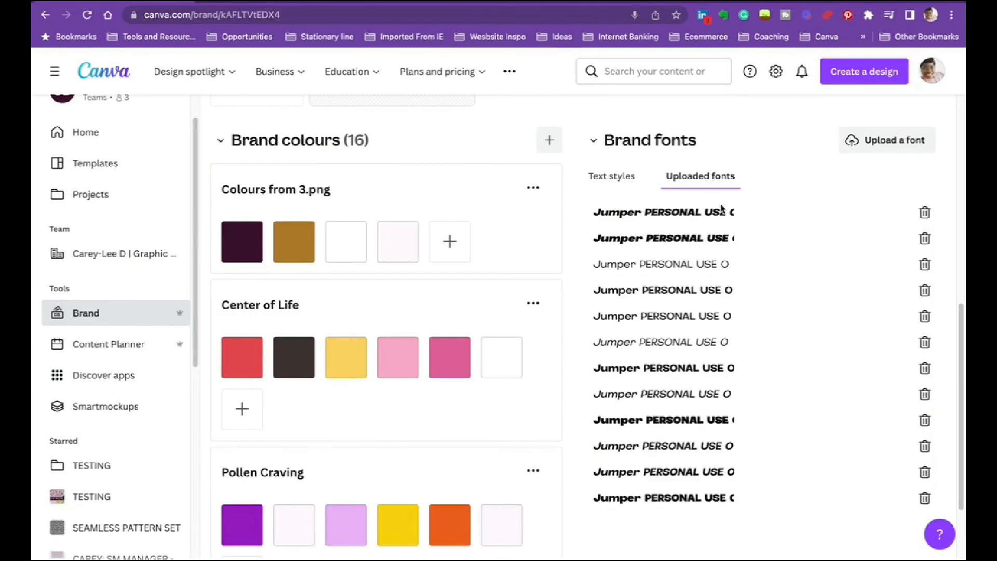
click(616, 182)
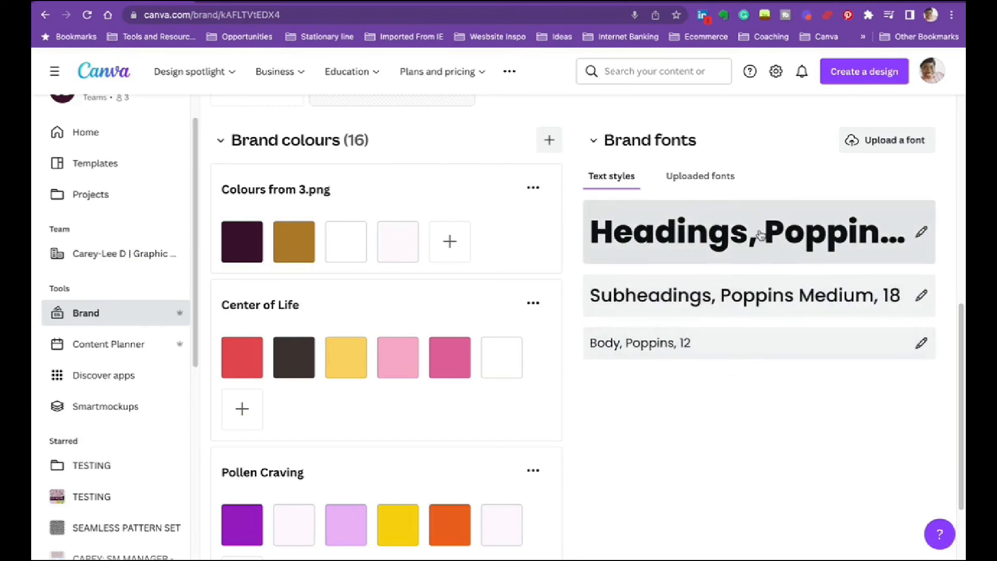
click(760, 235)
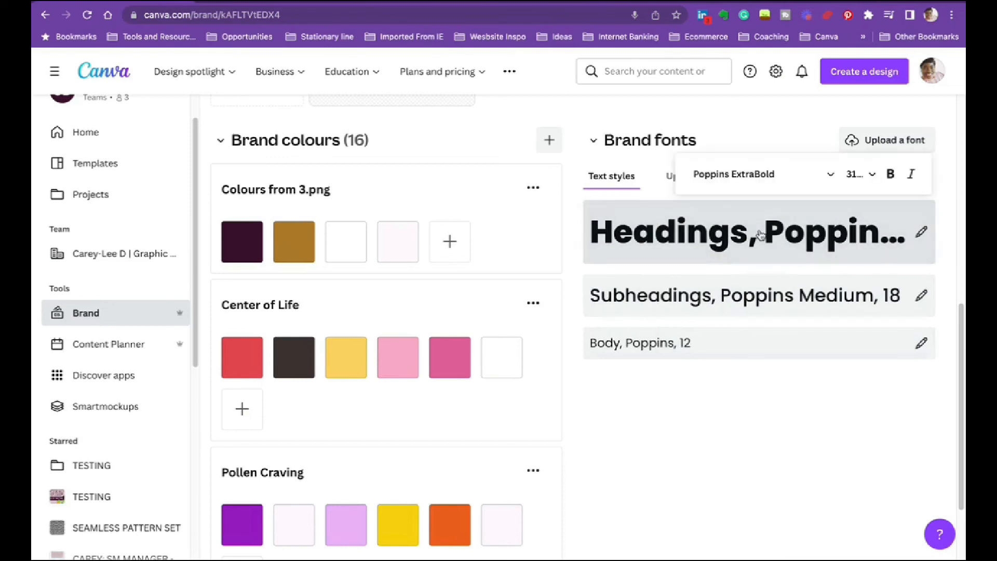
click(798, 183)
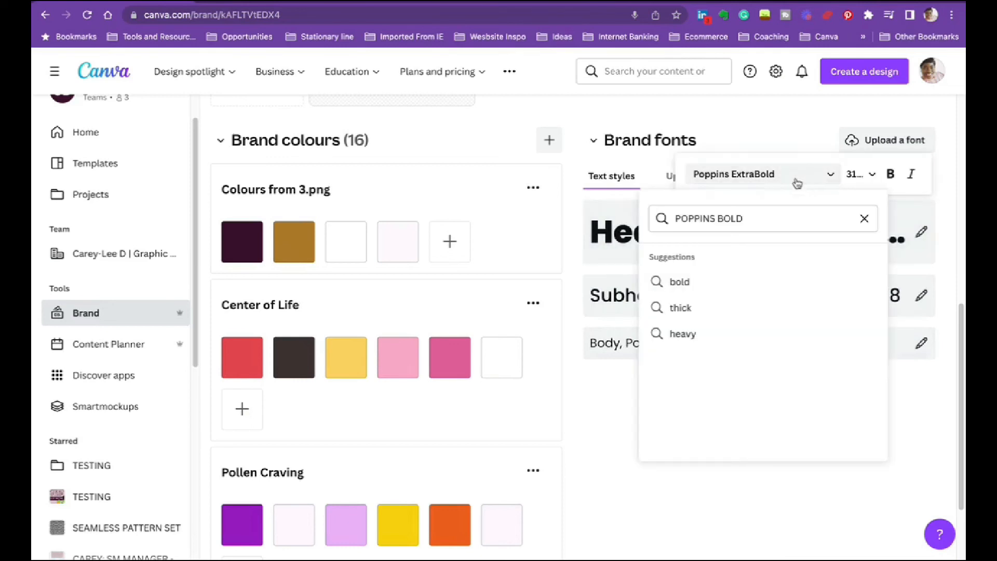
click(864, 219)
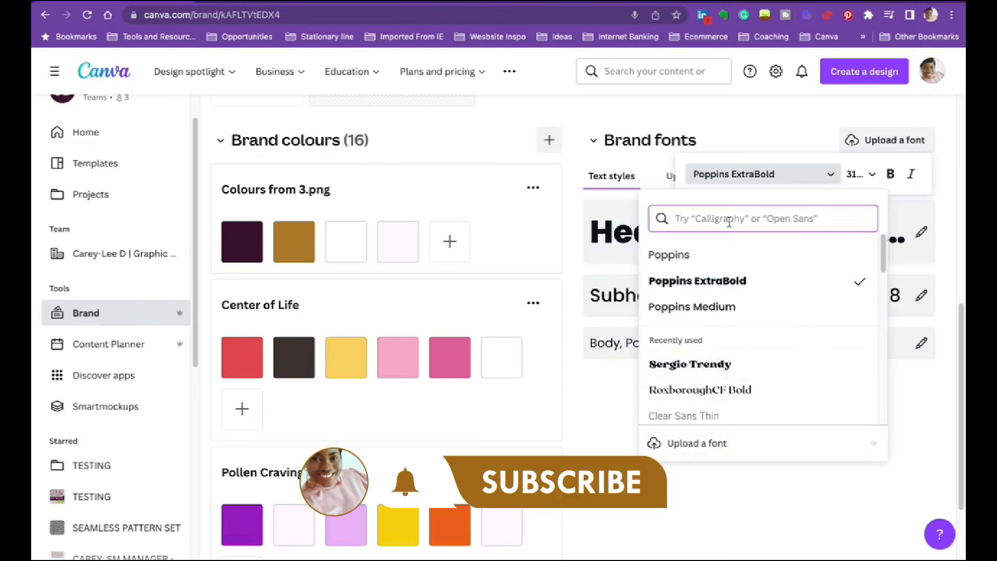
text(JUM)
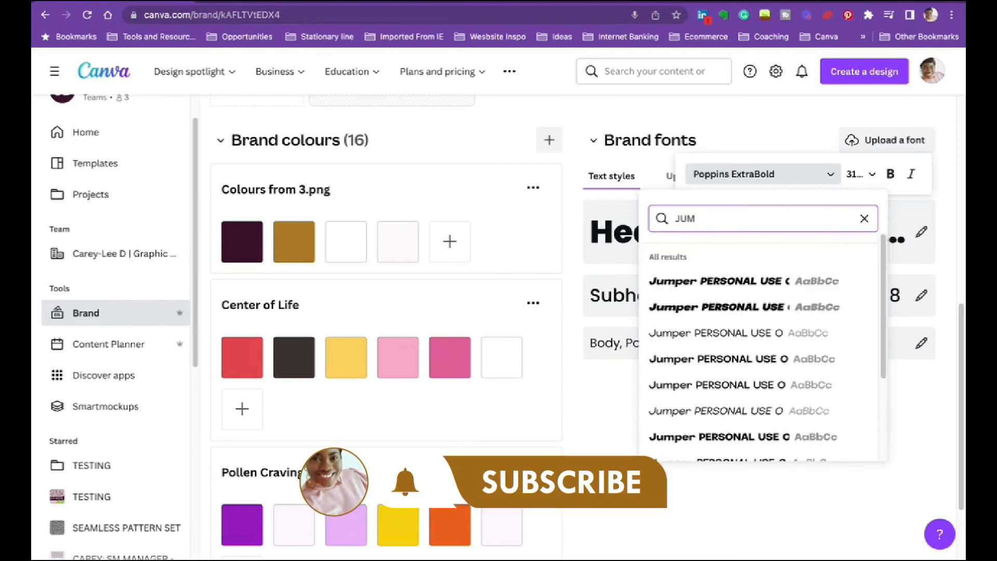
click(676, 359)
click(603, 422)
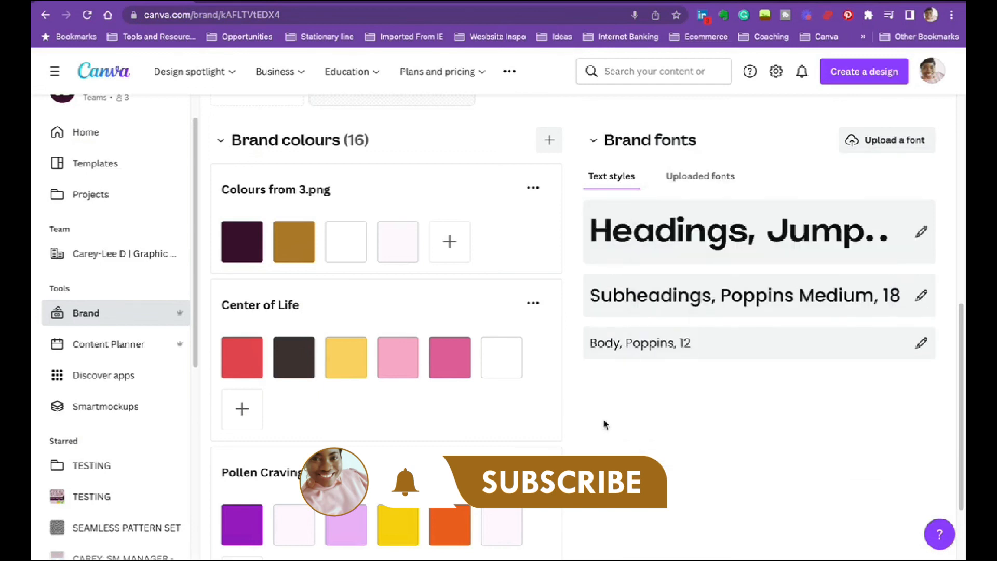
- Change the Subheadings text style to the thin upright Jumper PERSONAL USE ONLY font
click(728, 296)
click(772, 249)
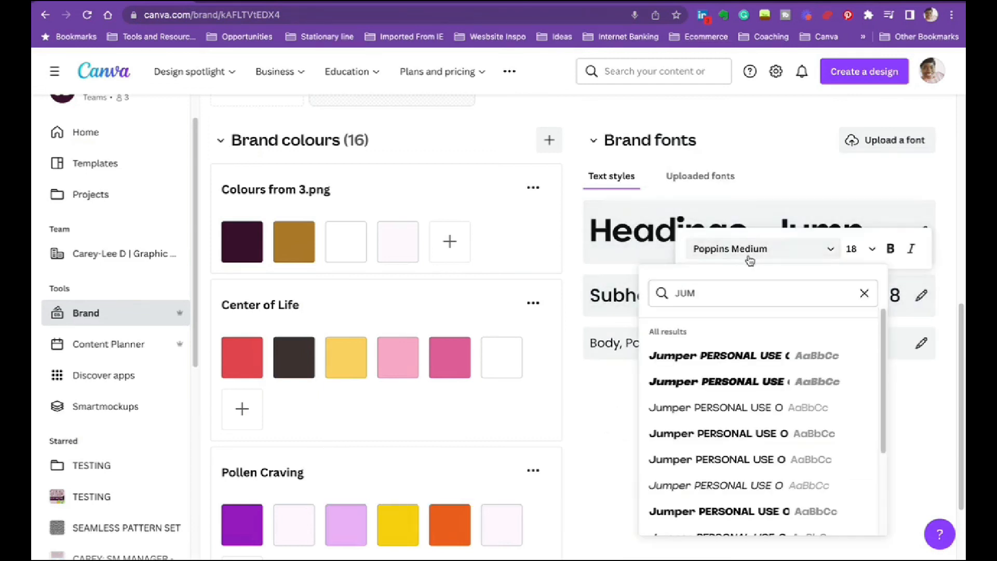
click(733, 410)
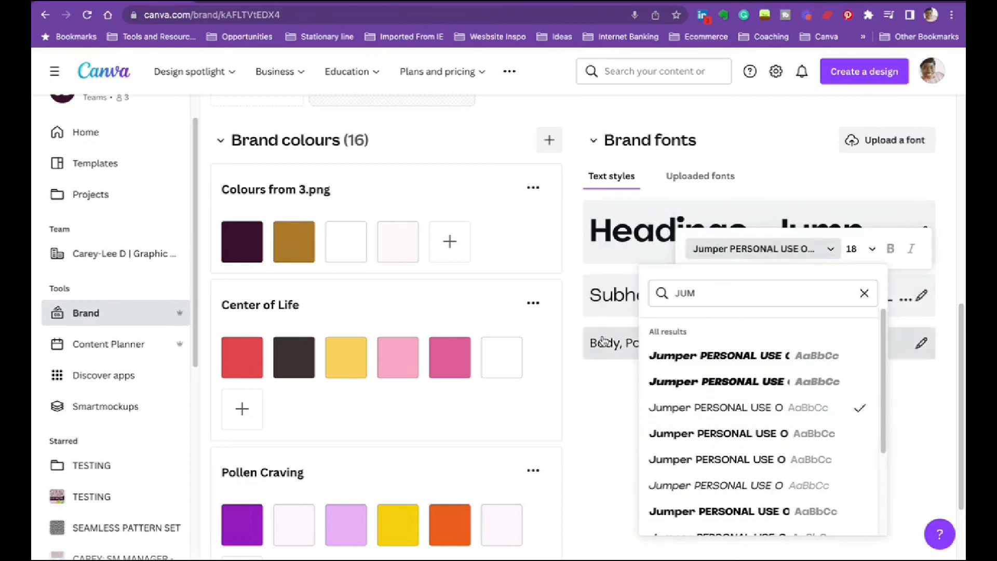
- Set the Body text style to Jumper PERSONAL USE ONLY Thin Italic
click(607, 342)
click(715, 303)
scroll(728, 521, down, 1)
click(721, 485)
click(631, 435)
- Review the TESTING kit's logo, colour palettes and Jumper text styles
scroll(779, 436, up, 4)
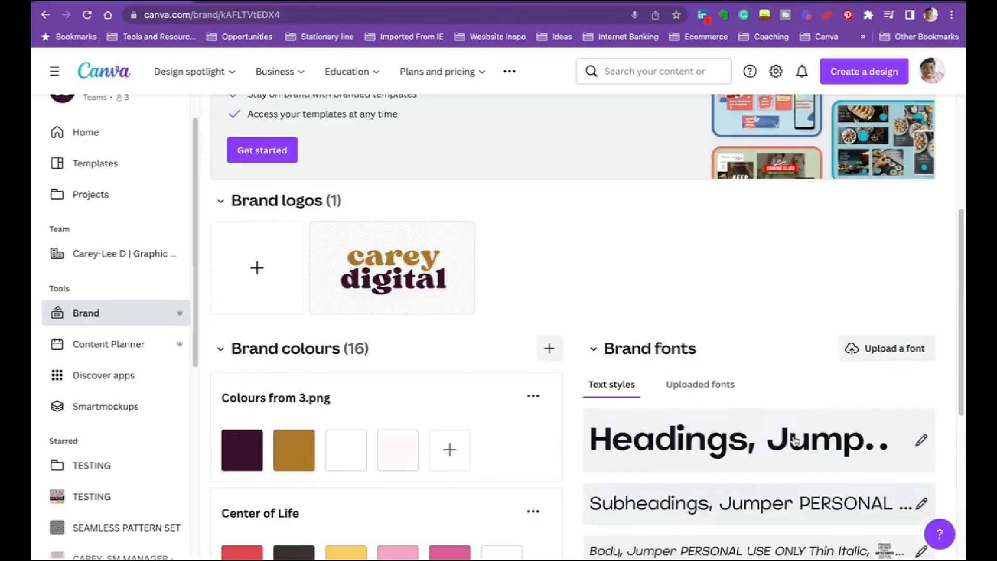
scroll(790, 435, down, 6)
scroll(790, 419, up, 10)
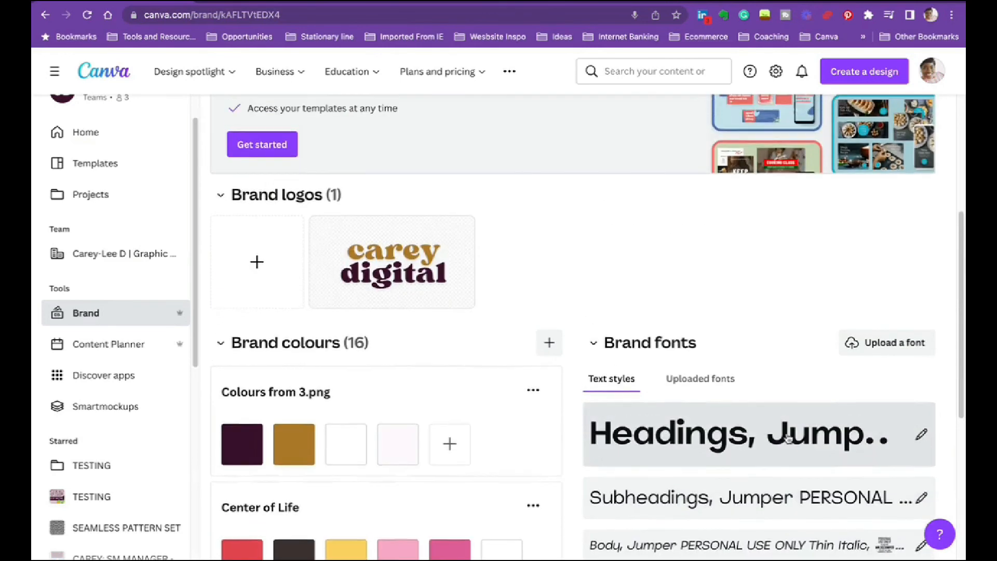
scroll(709, 430, down, 4)
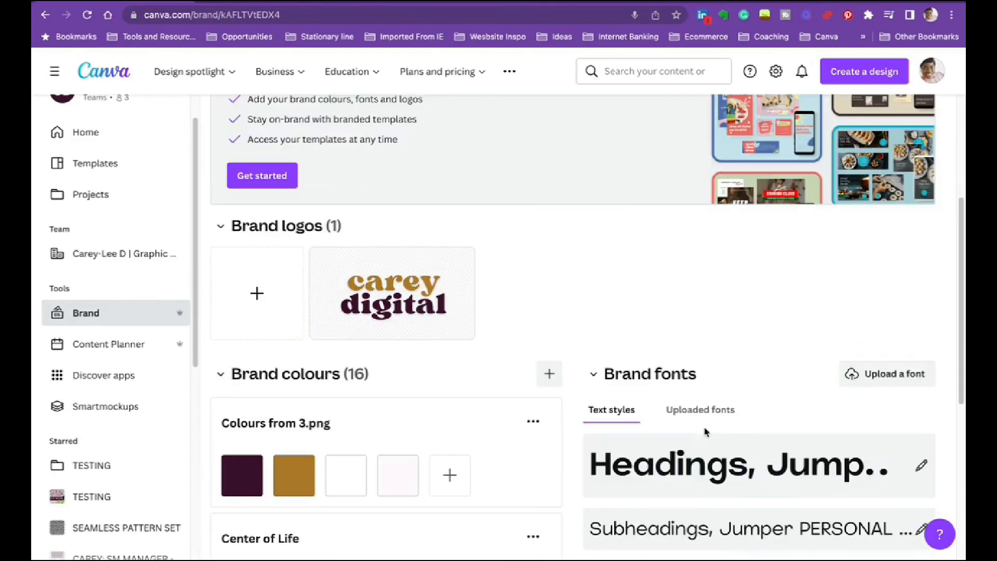
scroll(746, 427, down, 5)
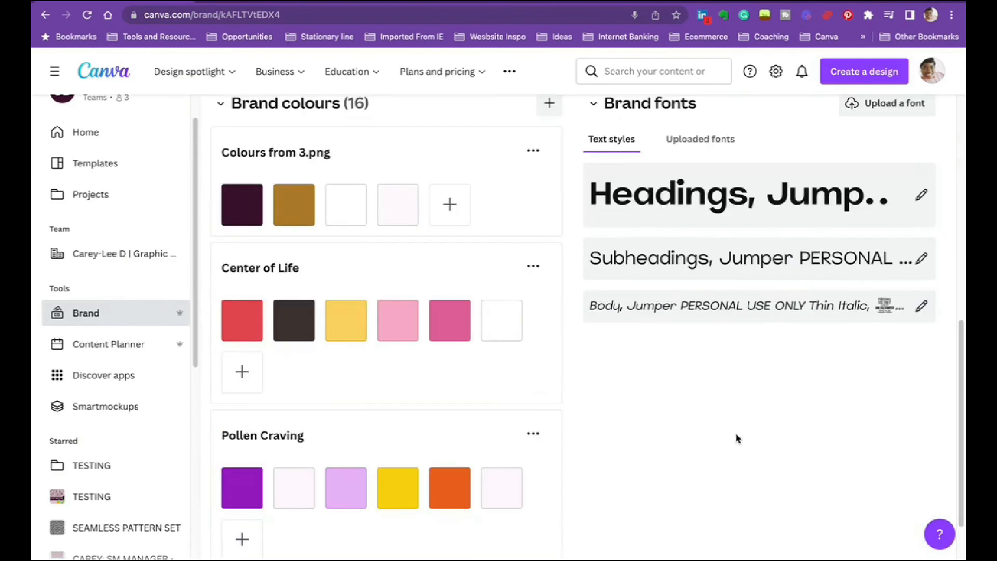
scroll(738, 439, up, 10)
scroll(606, 448, down, 8)
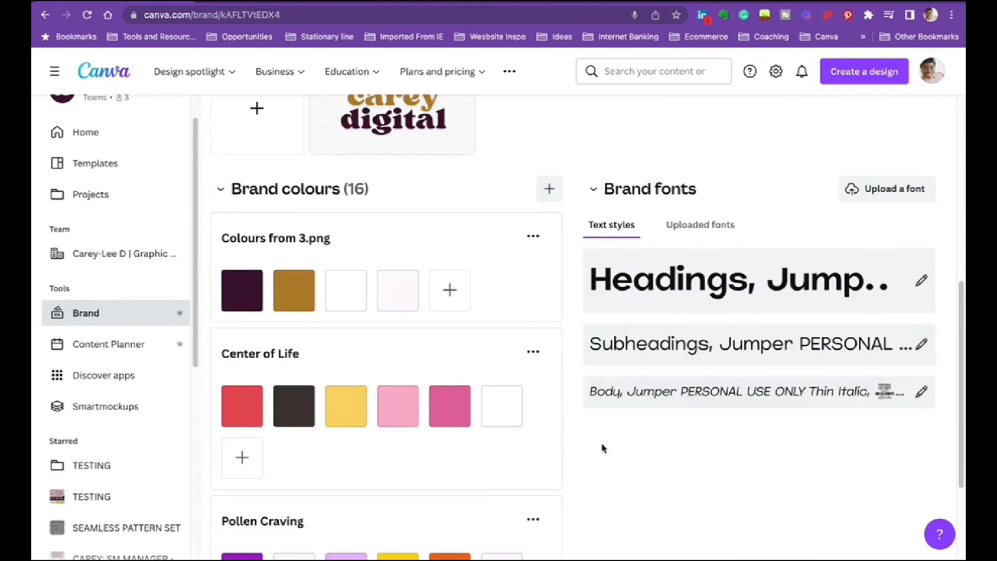
scroll(410, 263, up, 5)
scroll(406, 294, up, 3)
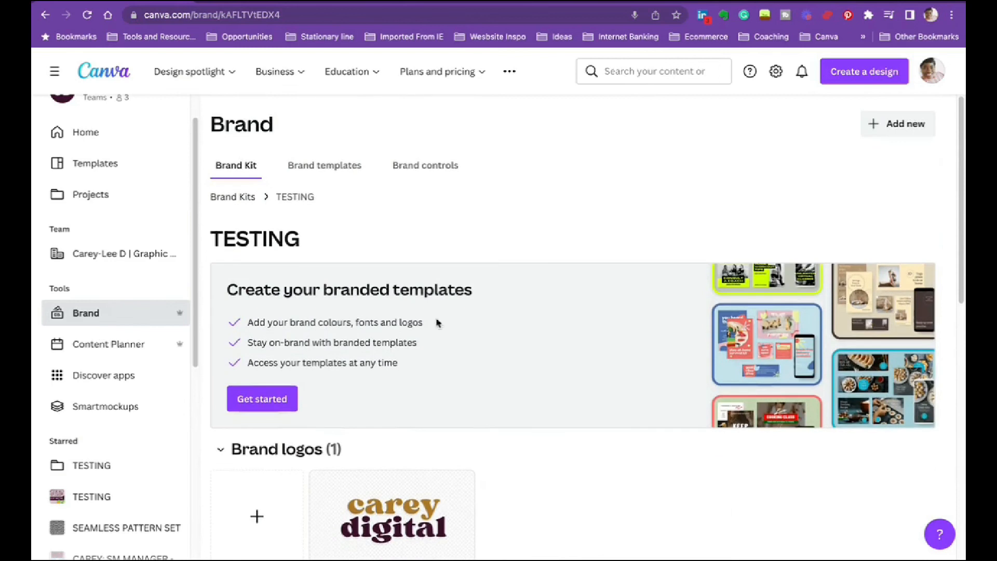
- Go back to the overview of all Brand Kits, find the TESTING kit and reopen it
click(245, 198)
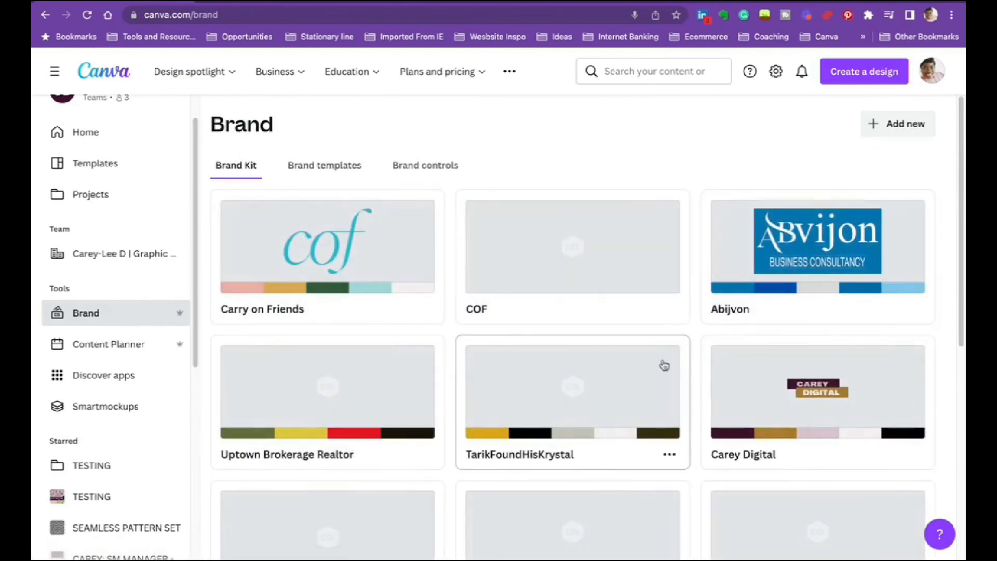
scroll(624, 364, down, 10)
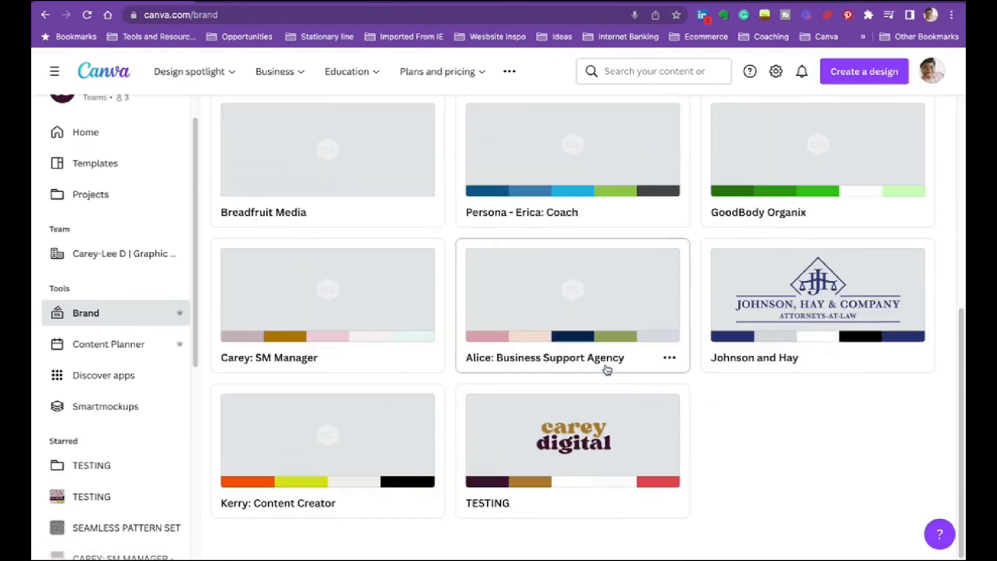
click(562, 429)
- Delete the Center of Life and Pollen Craving palettes from the TESTING kit's brand colours, confirming each deletion
scroll(603, 338, up, 5)
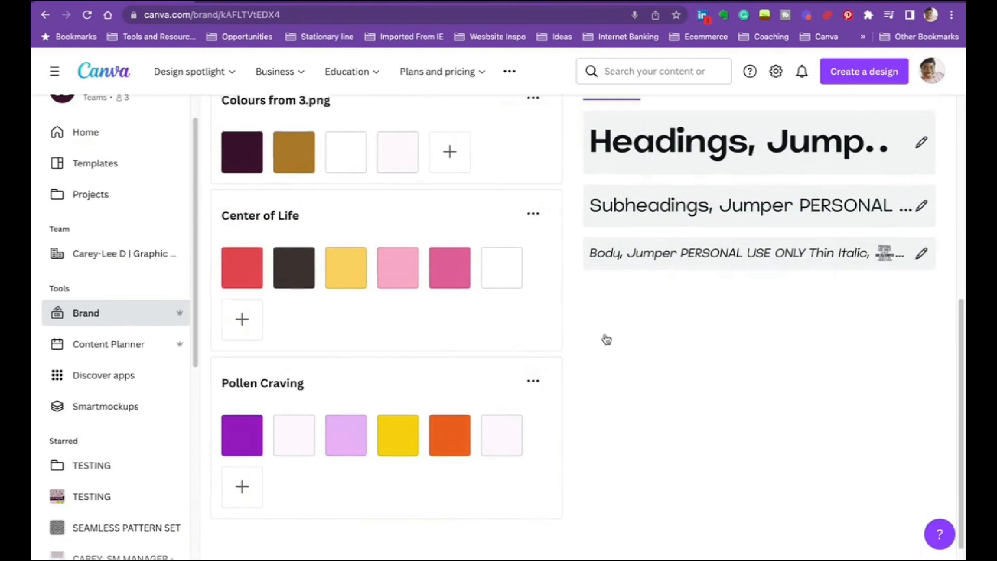
scroll(534, 347, down, 5)
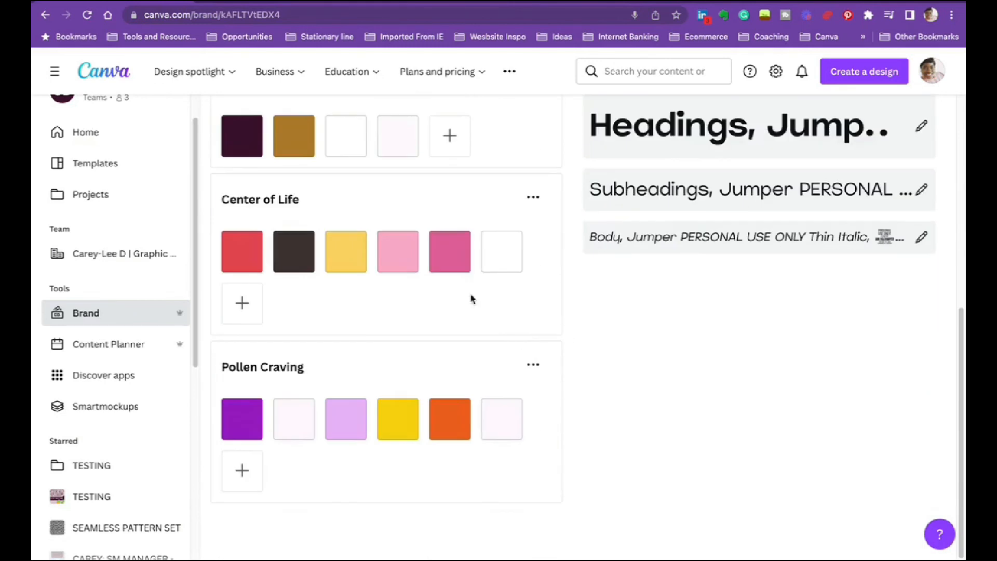
click(534, 197)
click(564, 310)
click(627, 360)
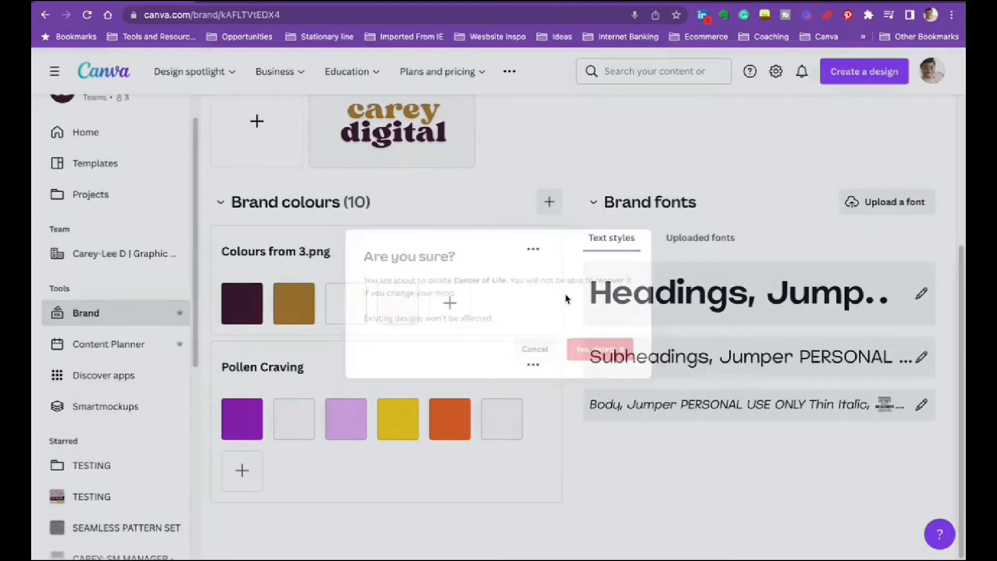
click(533, 368)
click(604, 479)
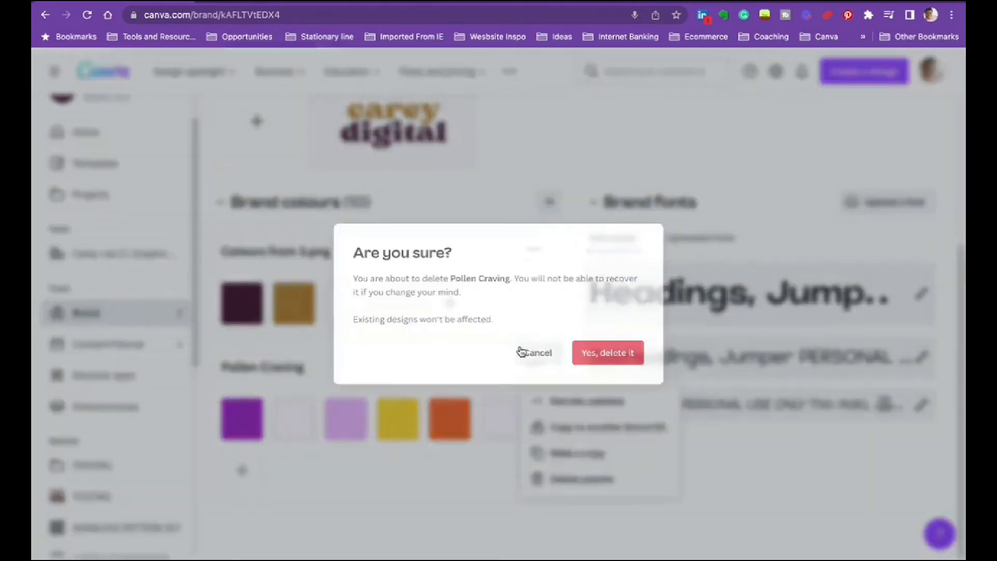
click(613, 356)
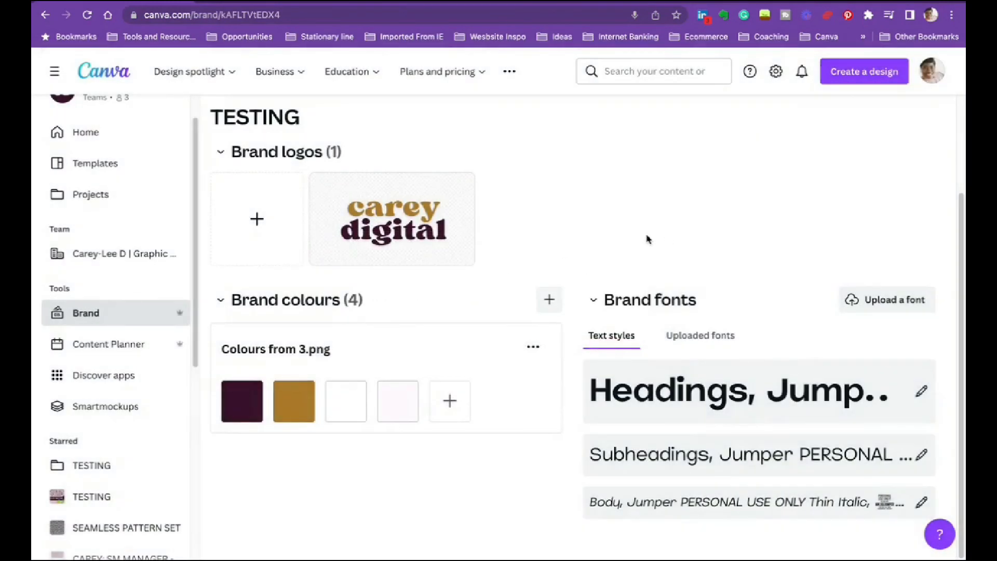
- Look at the brand templates section and the design types offered for a new template, and return to the Brand Kit section
scroll(646, 241, up, 2)
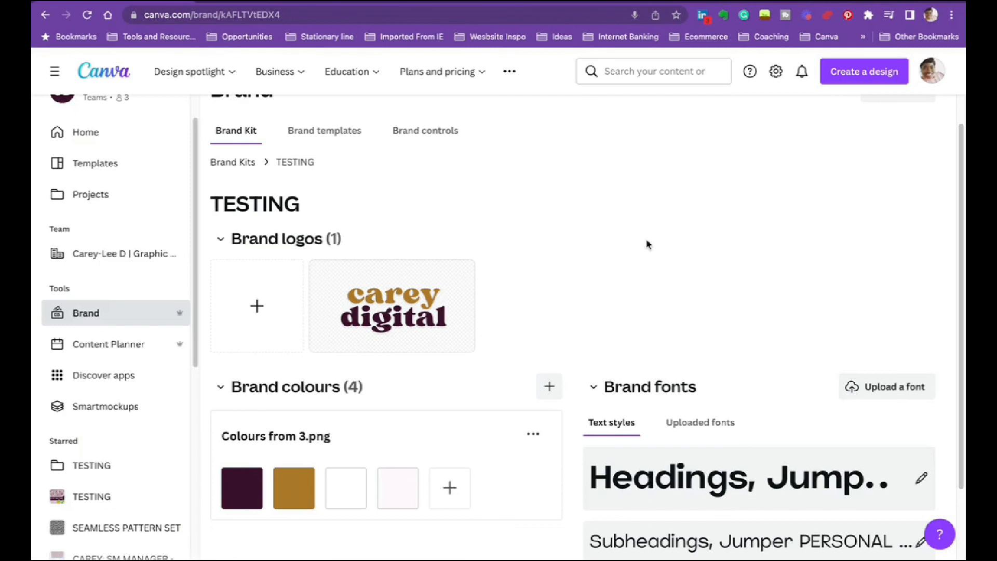
scroll(660, 212, down, 1)
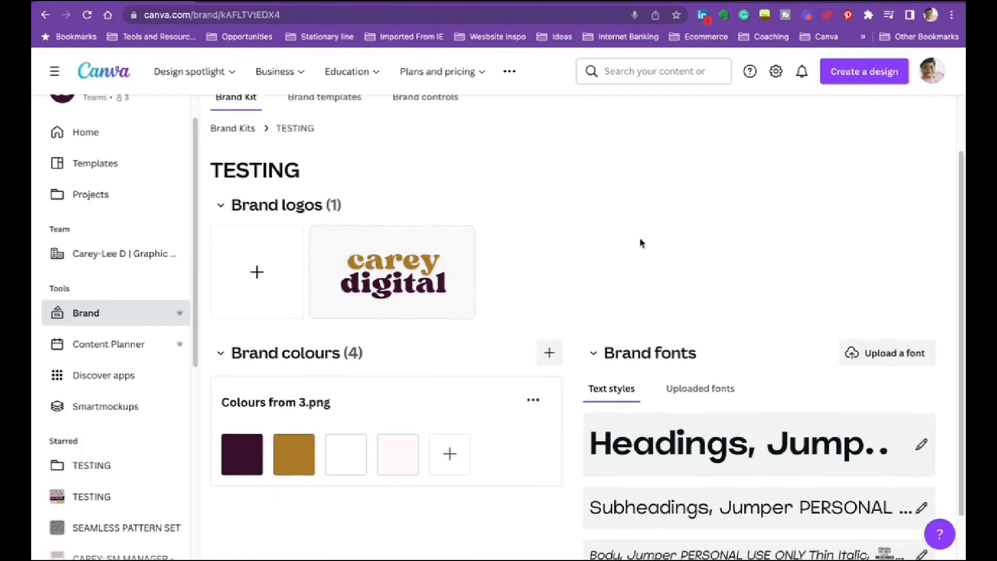
scroll(641, 243, up, 2)
click(292, 167)
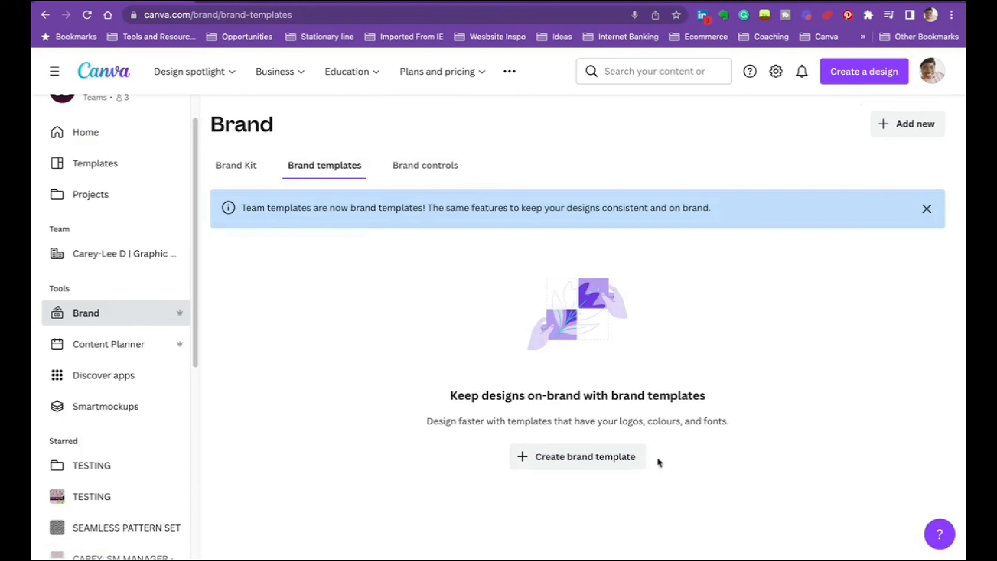
click(575, 457)
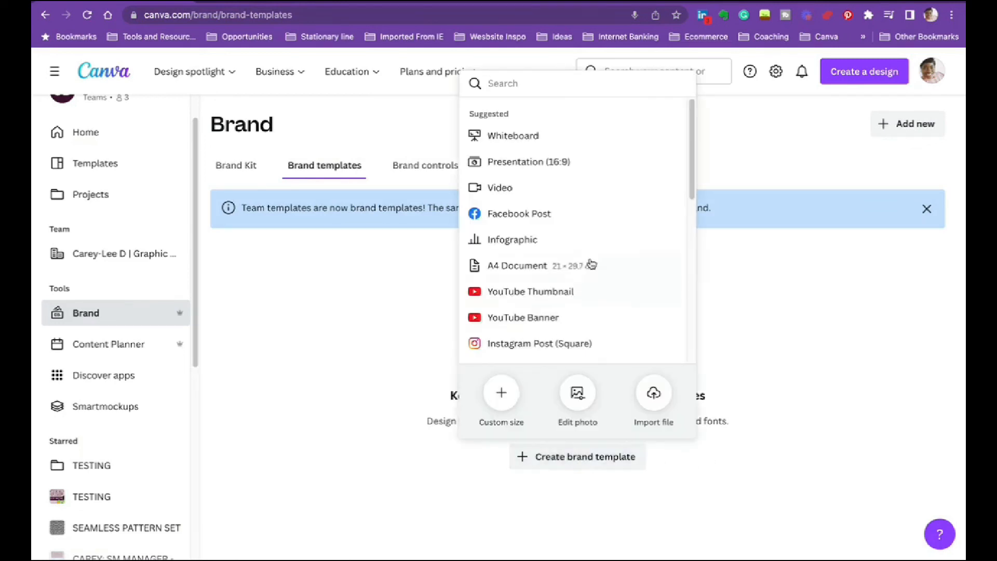
click(258, 343)
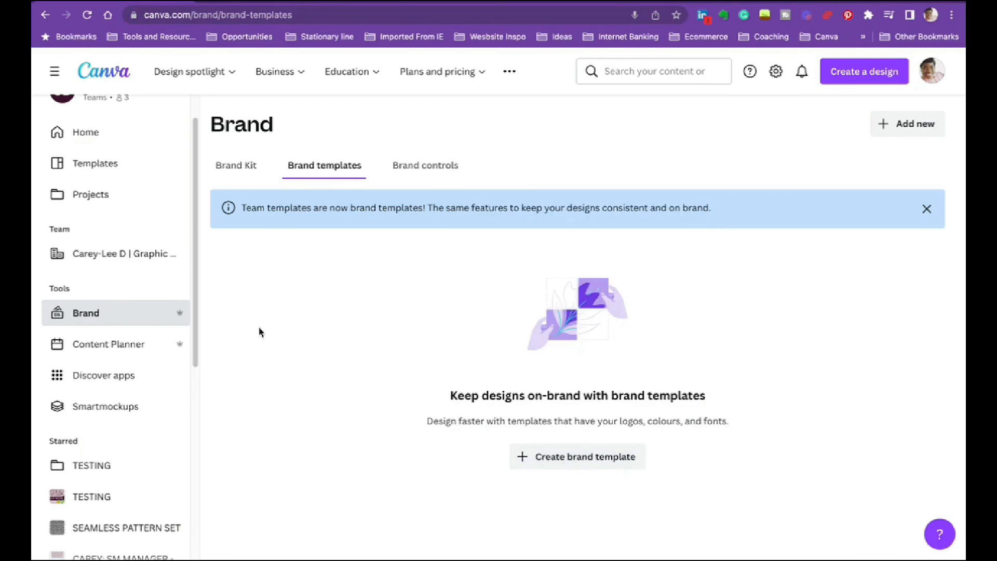
click(244, 166)
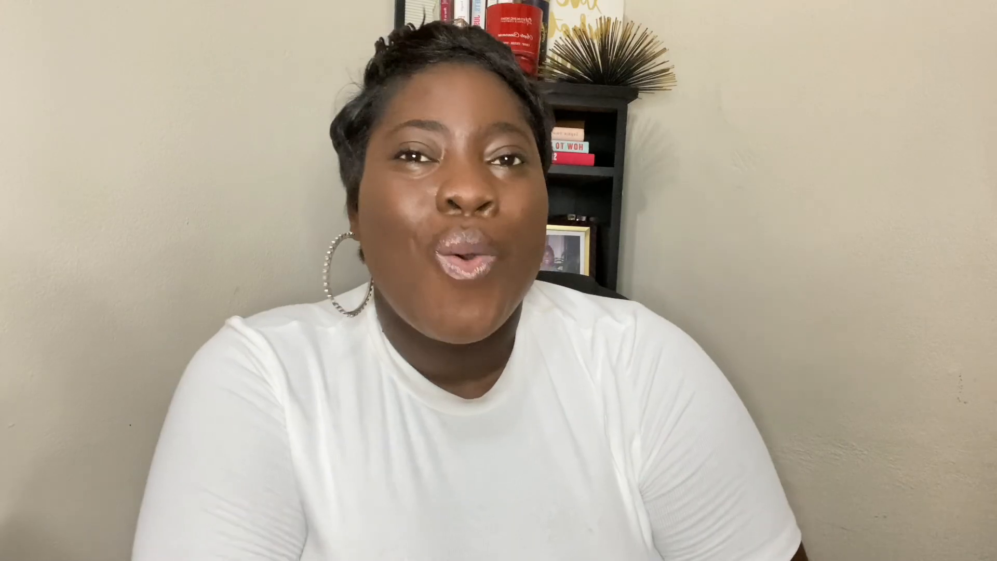